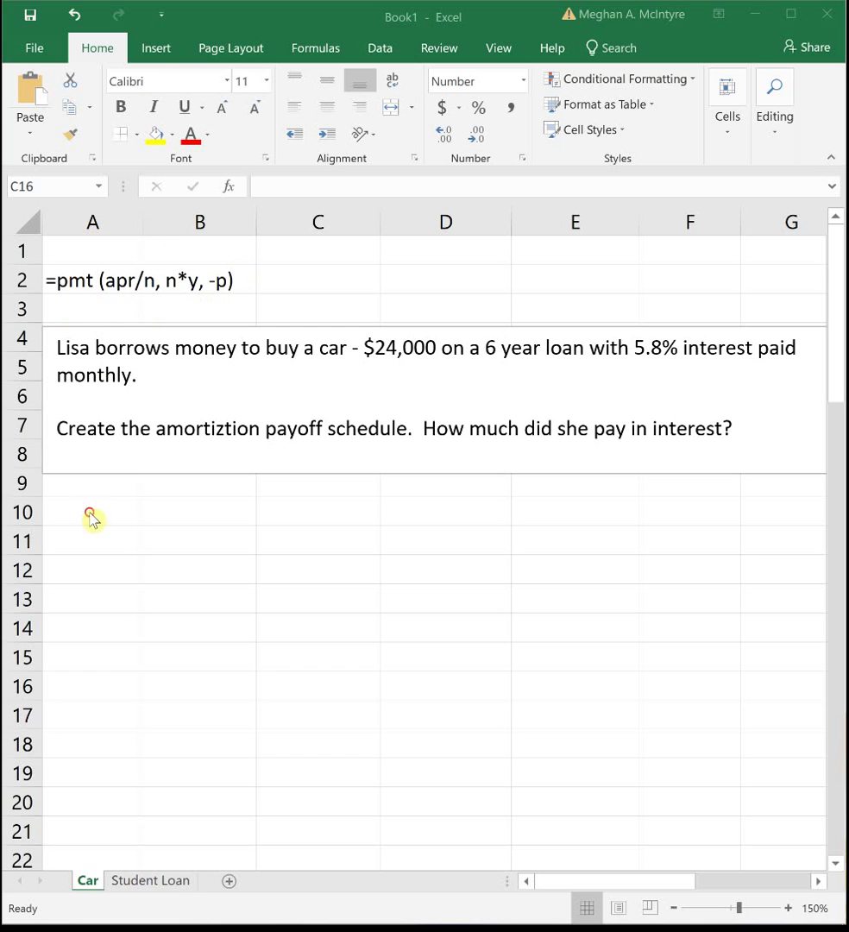
- Enter the loan labels apr, n, y, p and PMT down cells A10 to A14
left_click(127, 506)
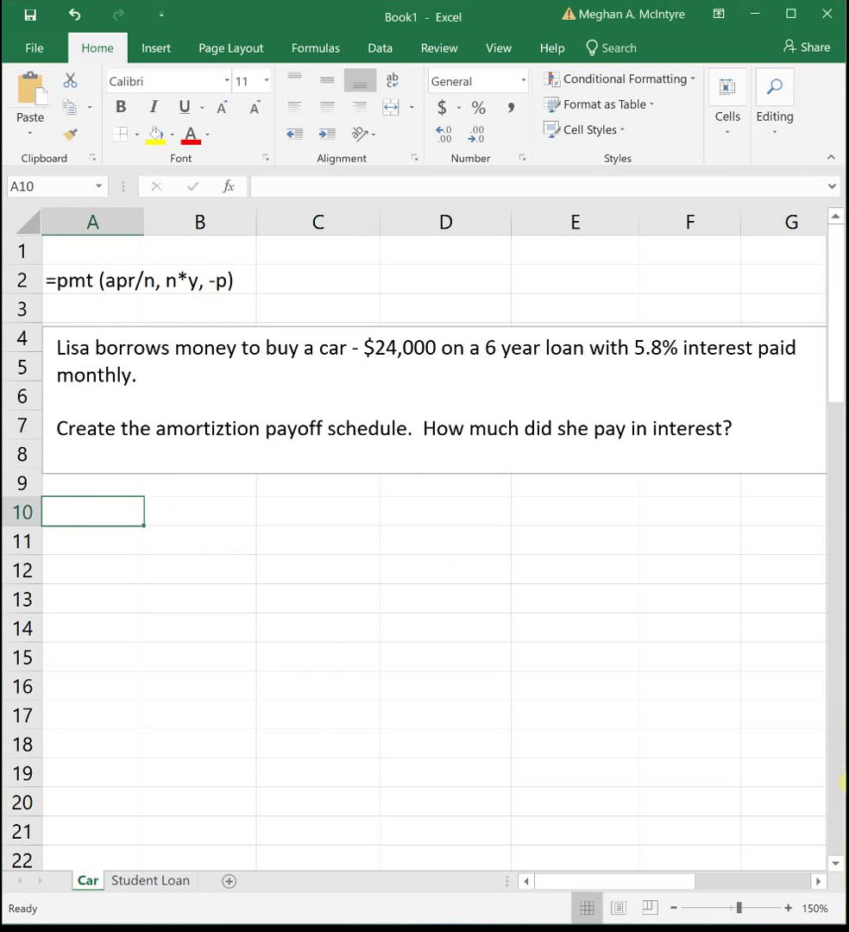
type("apr")
key("Return")
type("n")
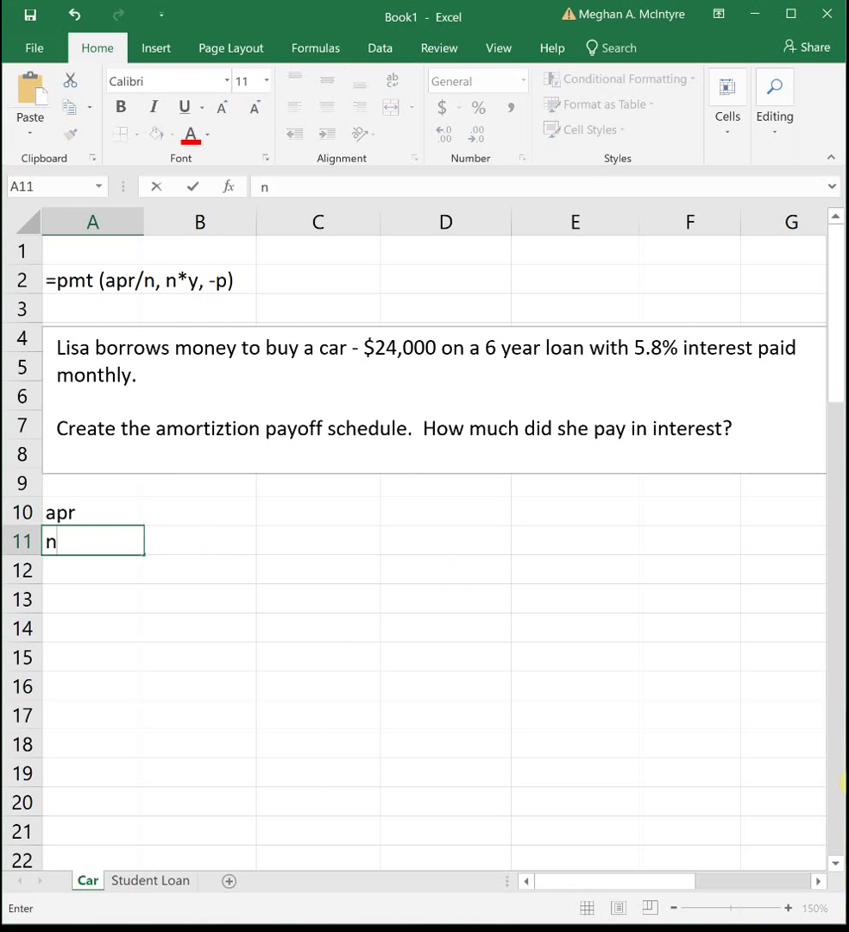
key("Return")
type("y")
key("Return")
type("p")
key("Return")
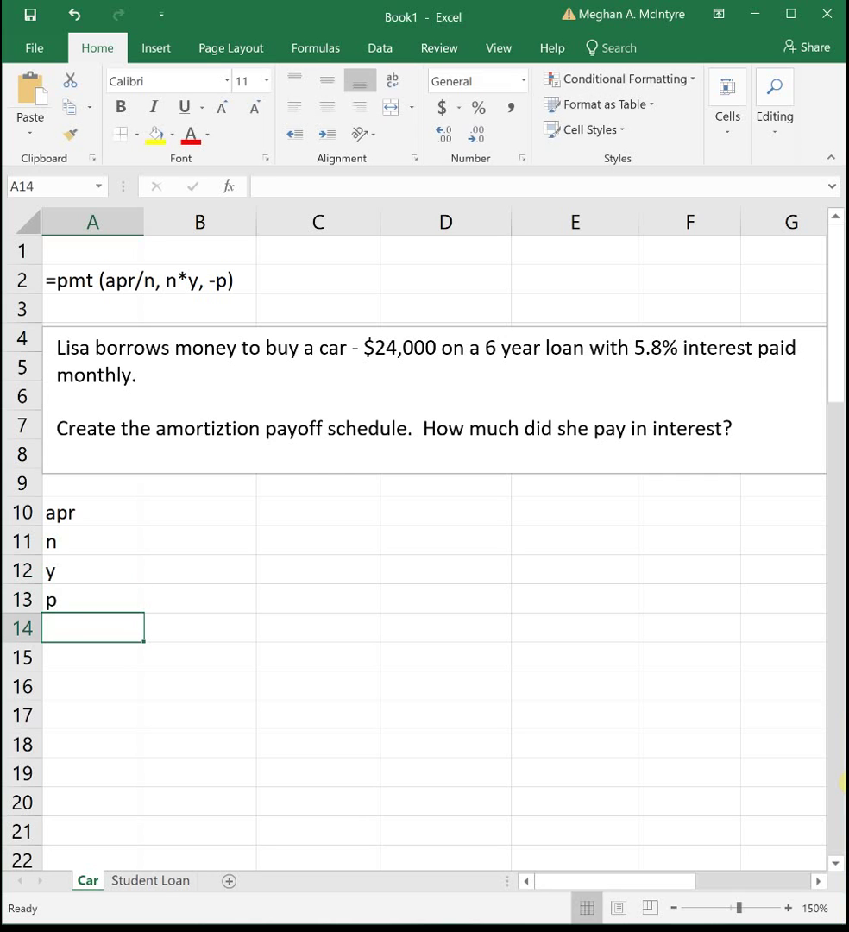
type("PMT")
key("Tab")
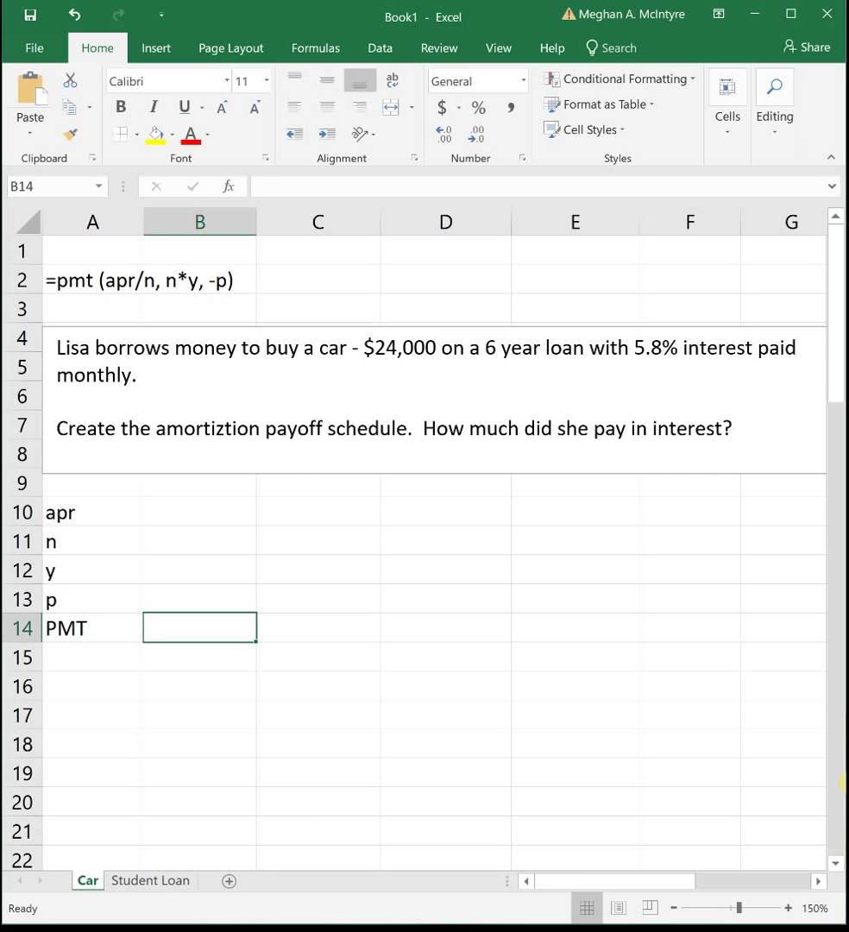
- Enter the loan payment formula =pmt(B10/B11,B11*B12,-B13) in cell B14 beside the PMT label
type("=pmt")
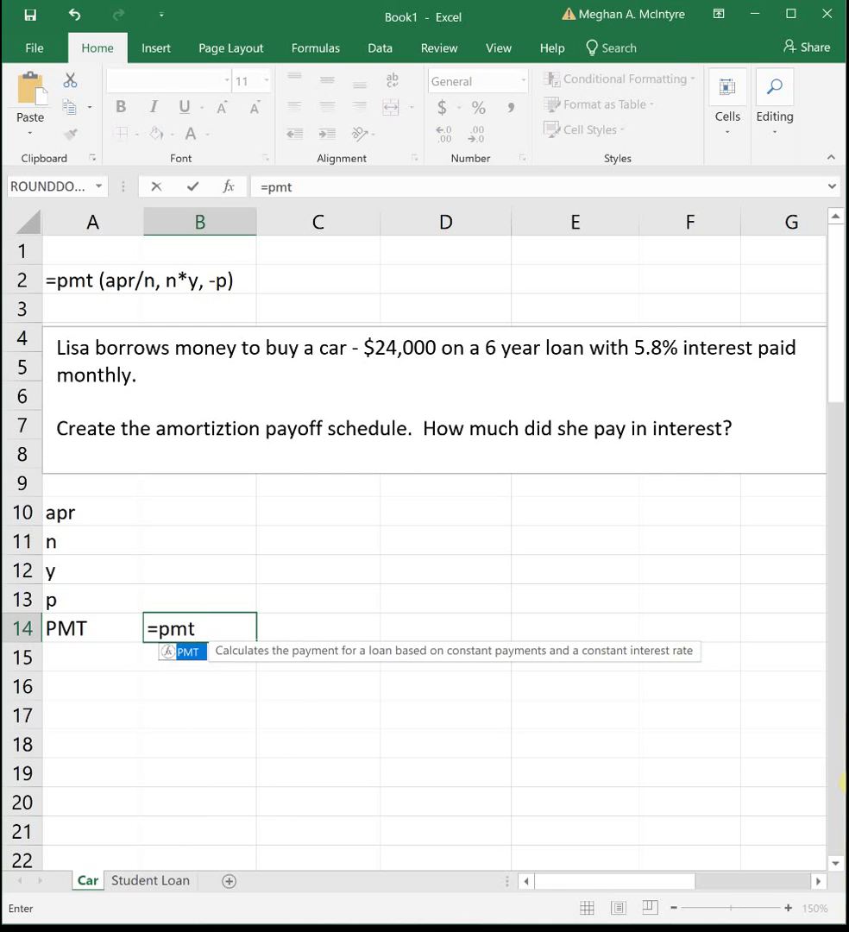
type("(")
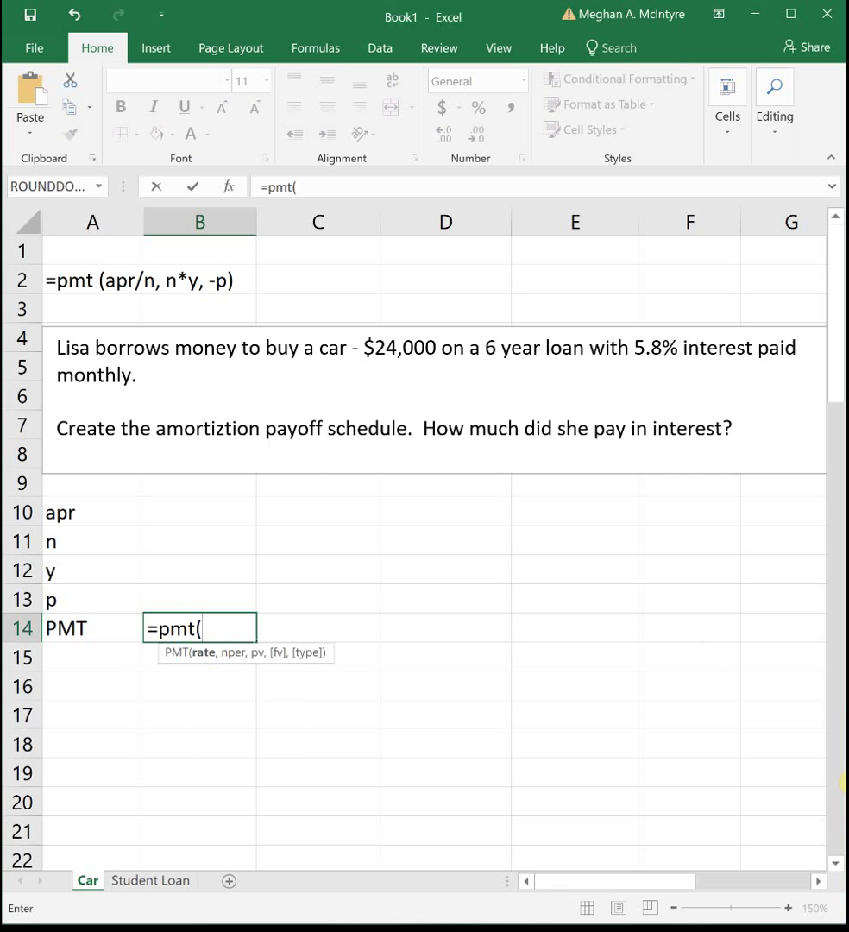
left_click(193, 518)
type("/")
left_click(190, 538)
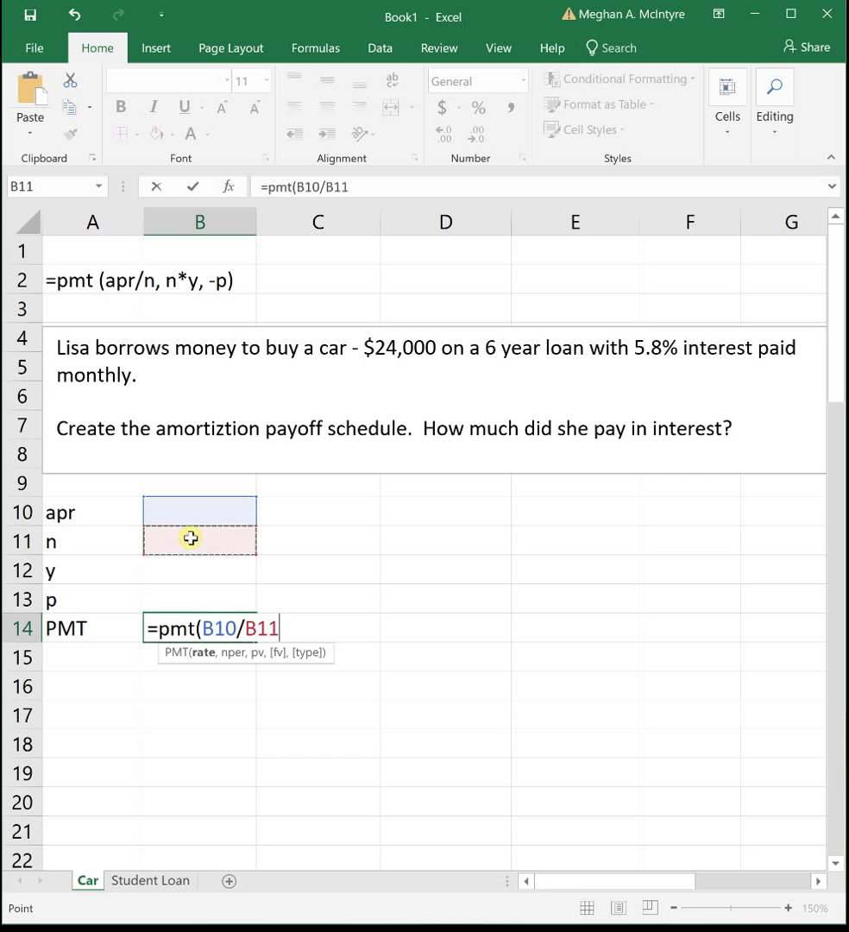
type(",")
left_click(191, 538)
type("*")
left_click(186, 572)
type(",-")
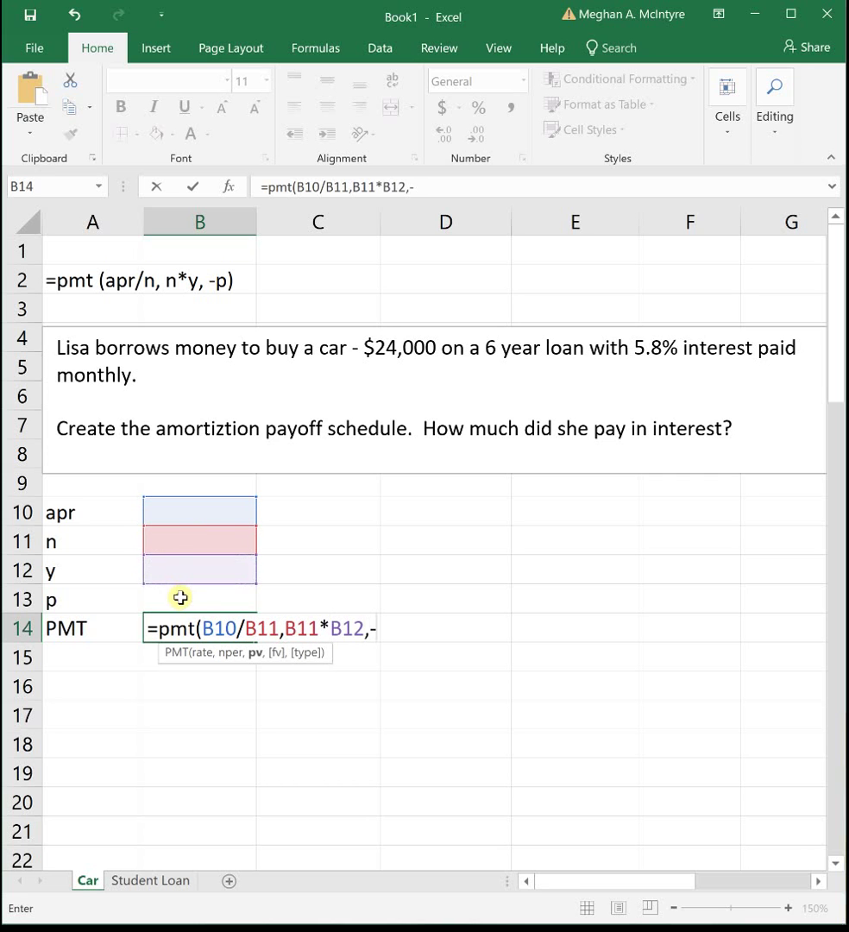
left_click(179, 597)
type(")")
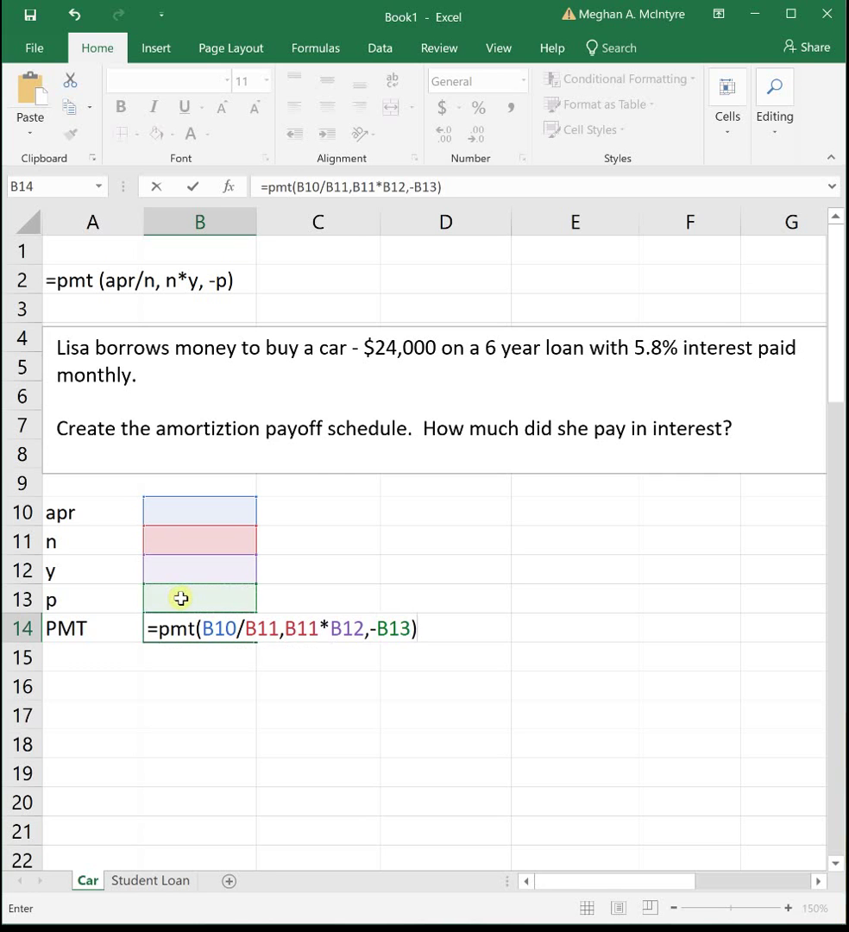
key("Return")
- Enter the loan values in B10 to B13: apr 5.8%, n 12, y 6 and p 24000
left_click(166, 510)
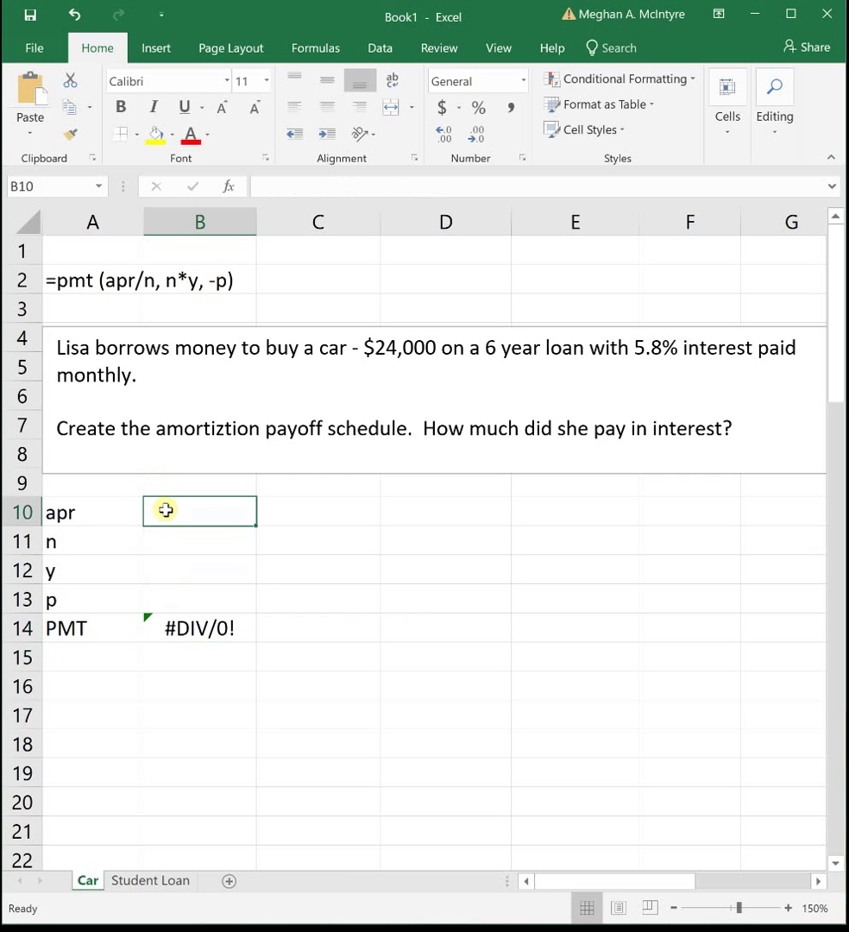
type("5.8%")
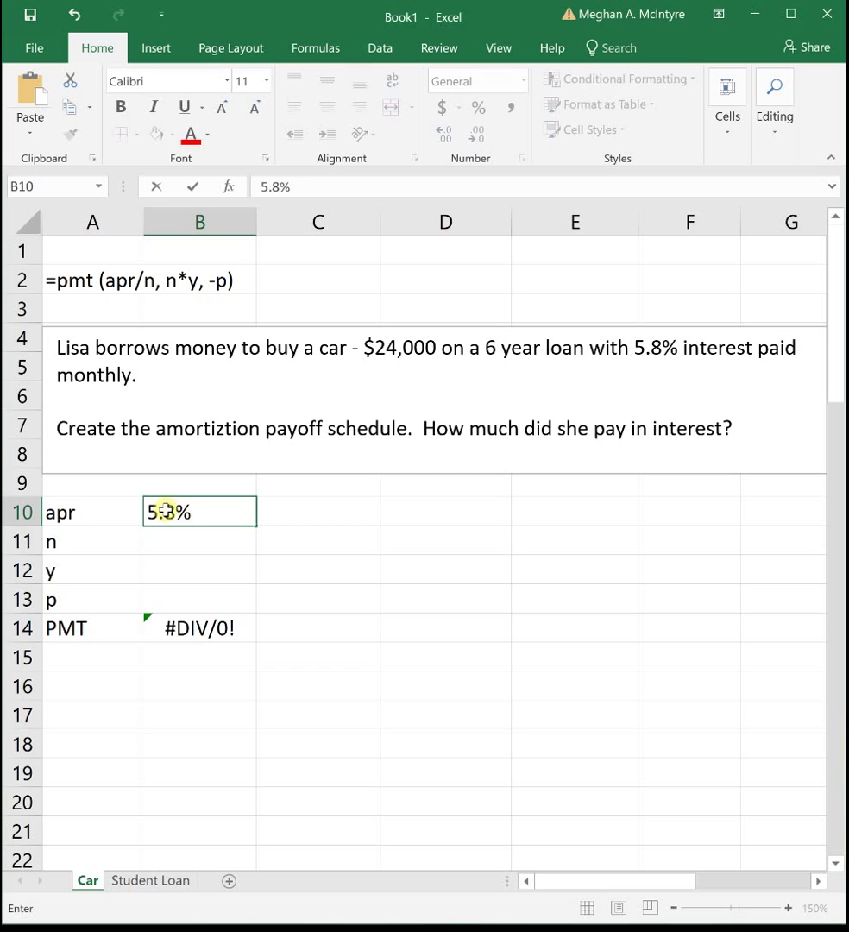
key("Return")
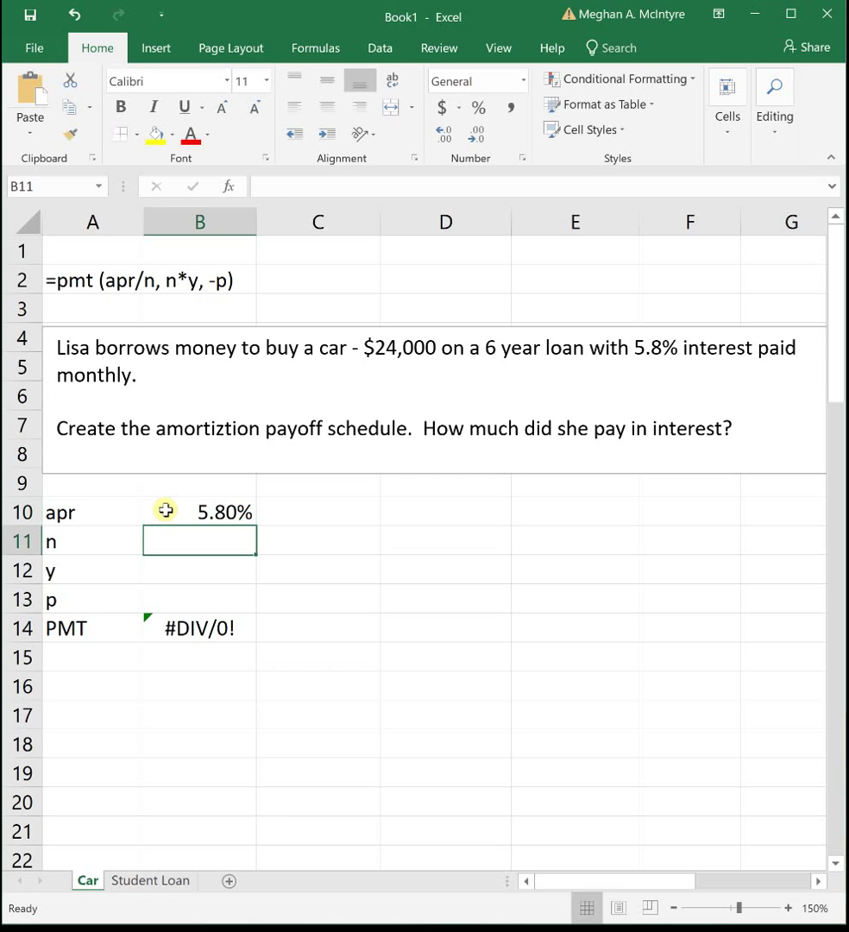
type("12")
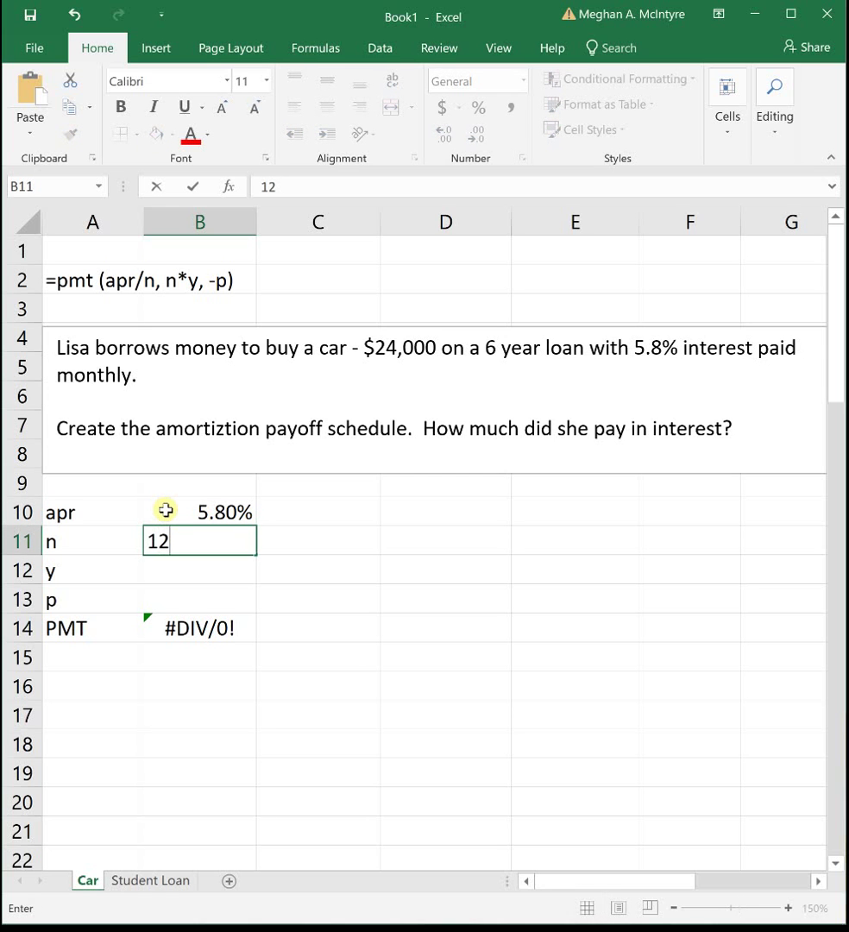
key("Return")
type("6")
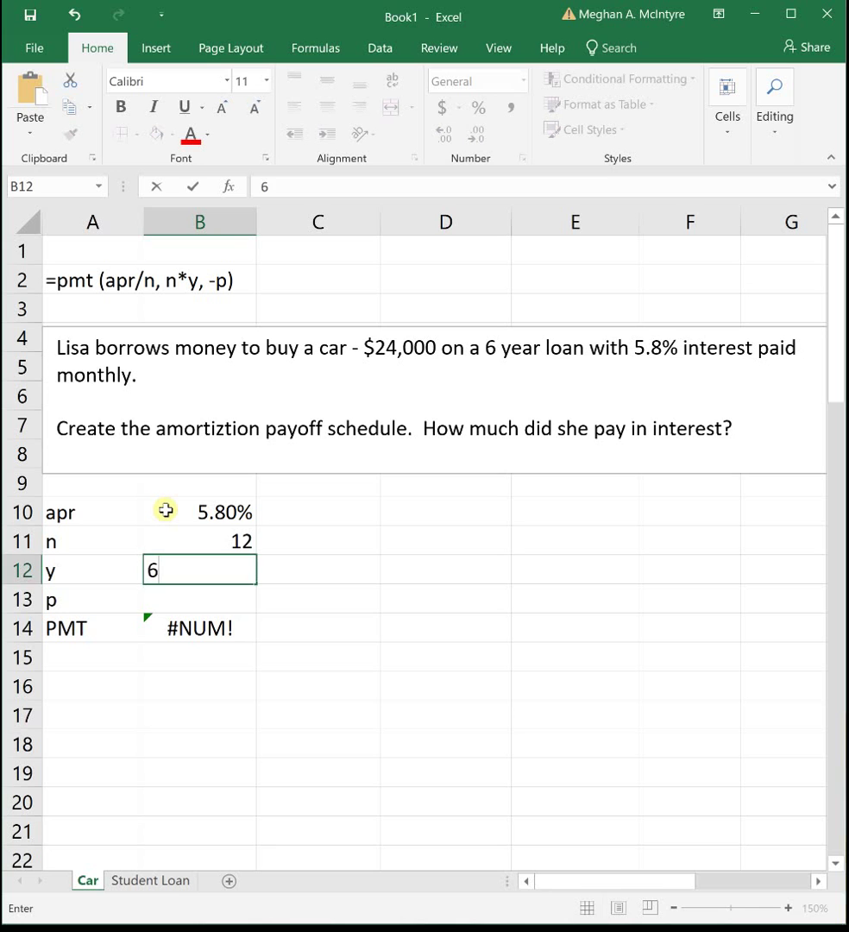
key("Return")
type("24000")
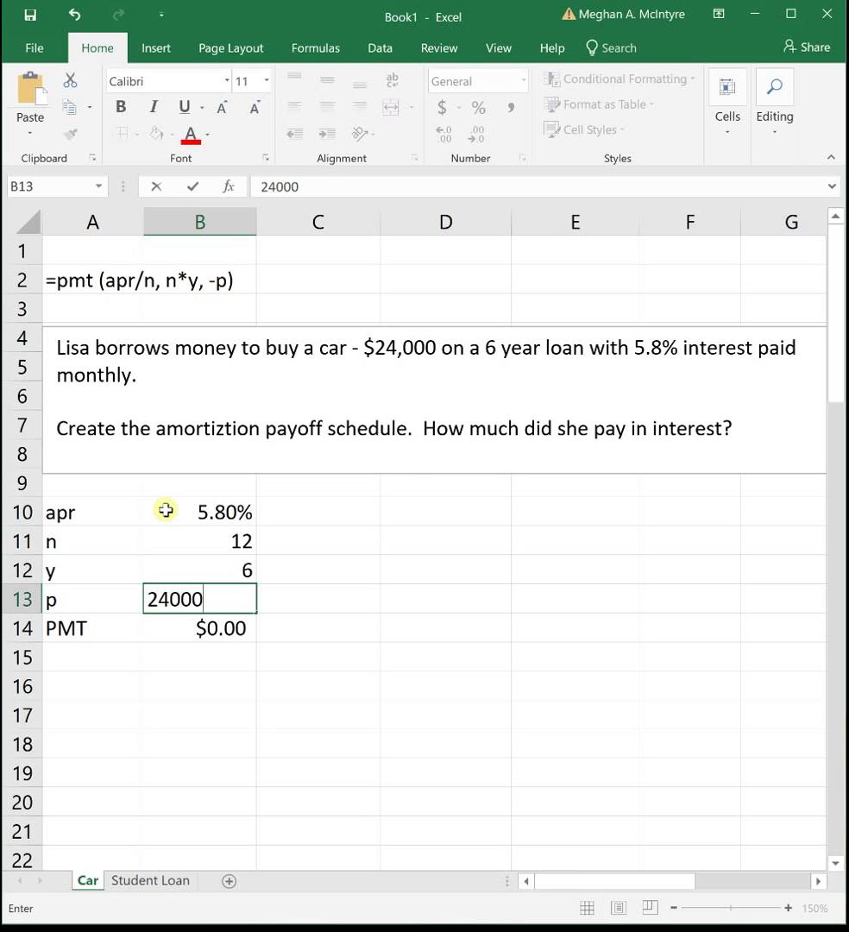
key("Return")
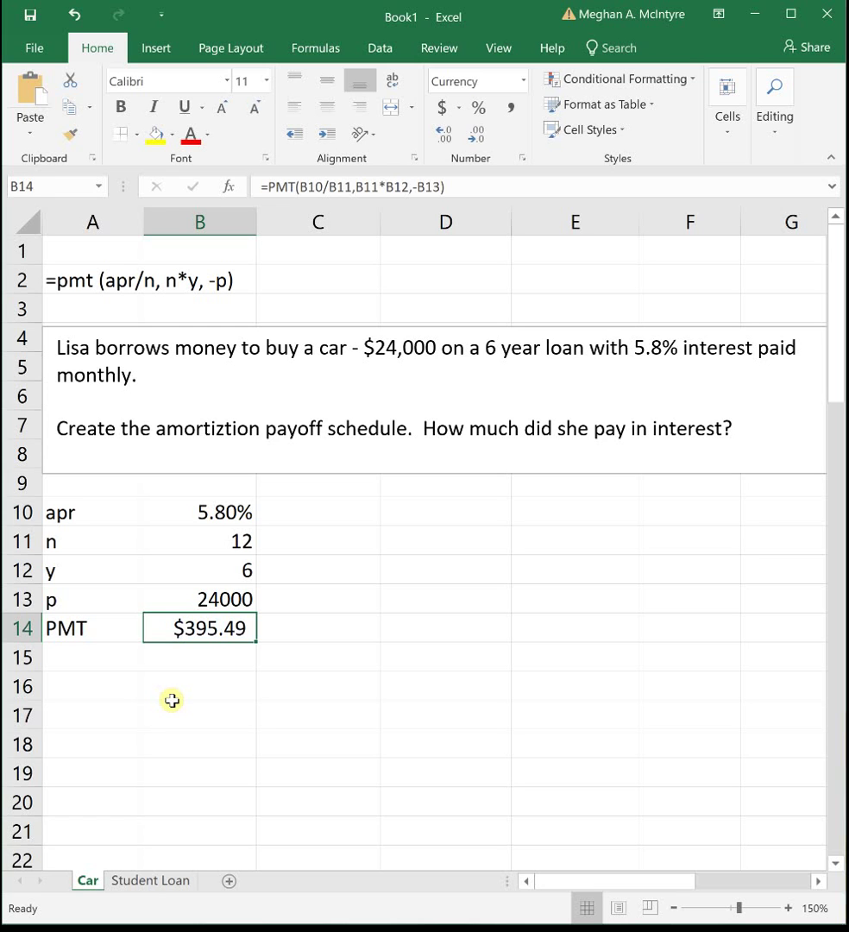
- Add a "month" header in cell A16 and enter 0 as the starting month in A17
left_click(113, 688)
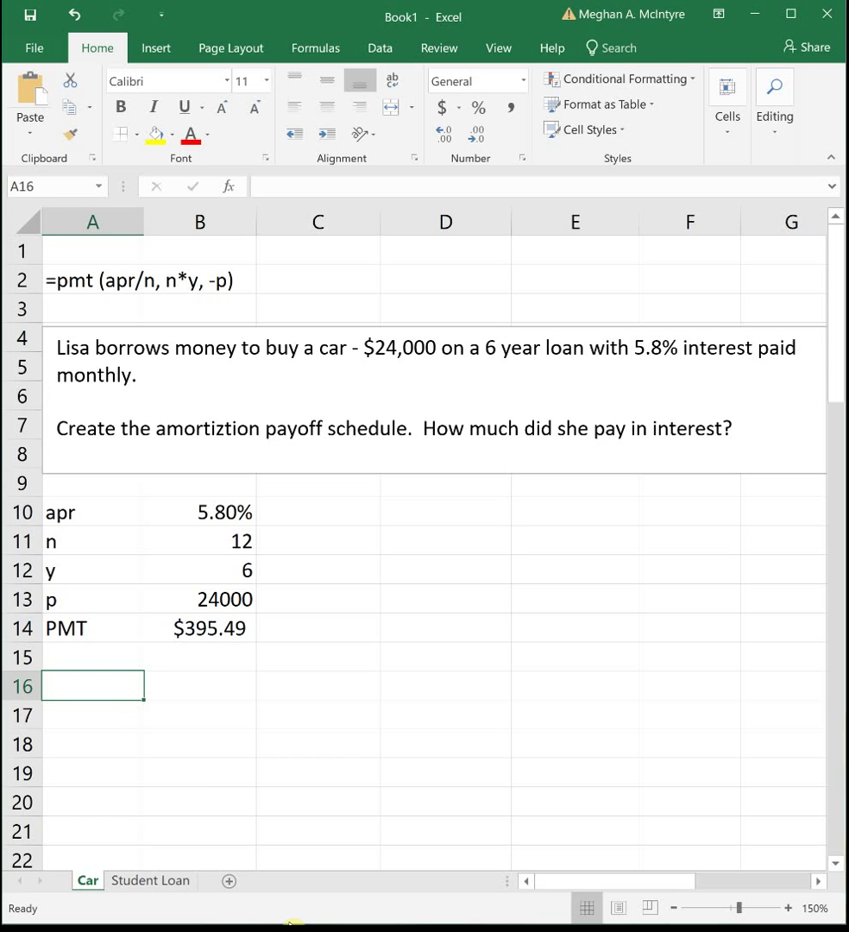
type("month")
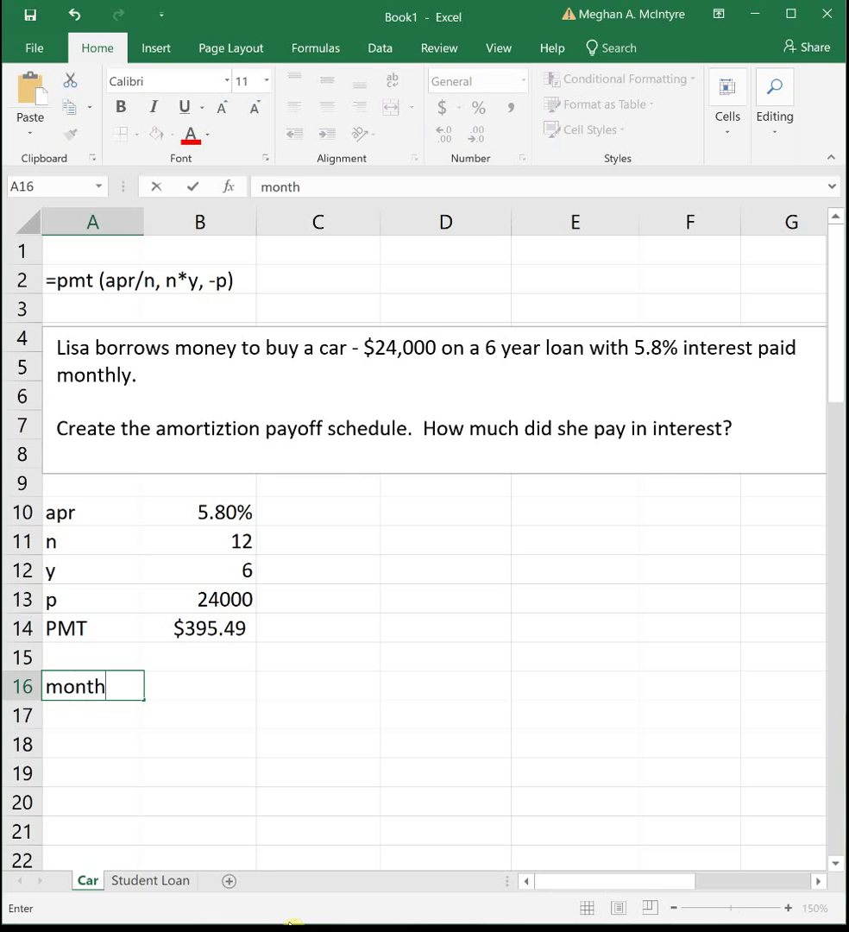
key("Return")
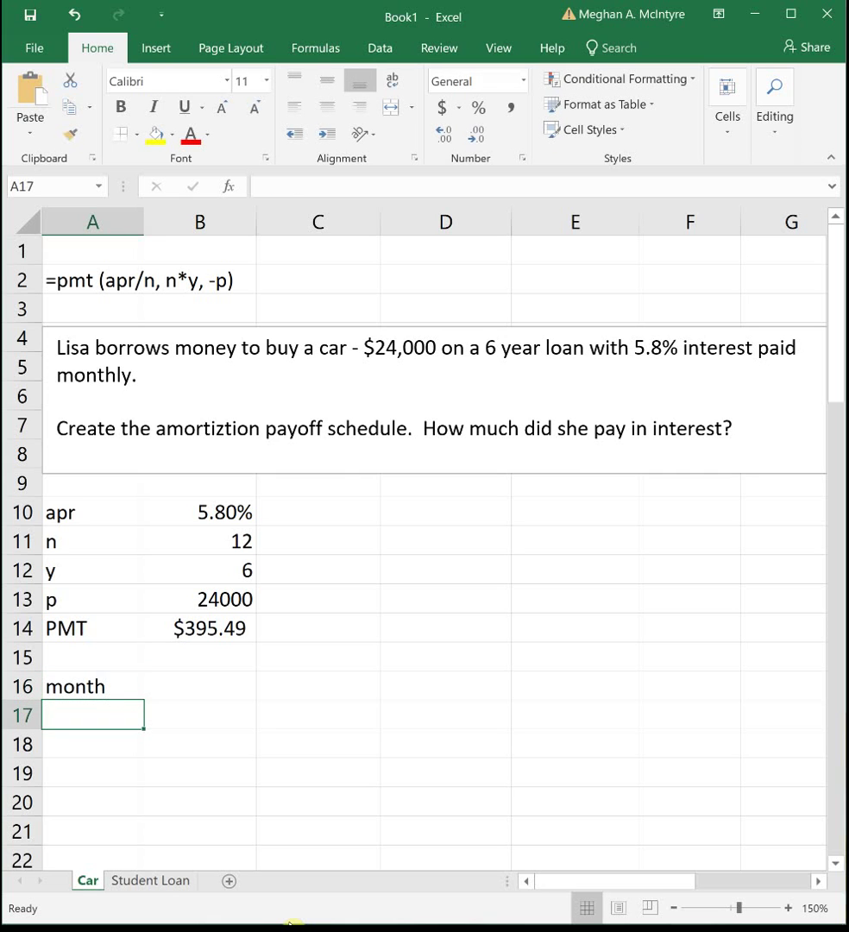
type("0")
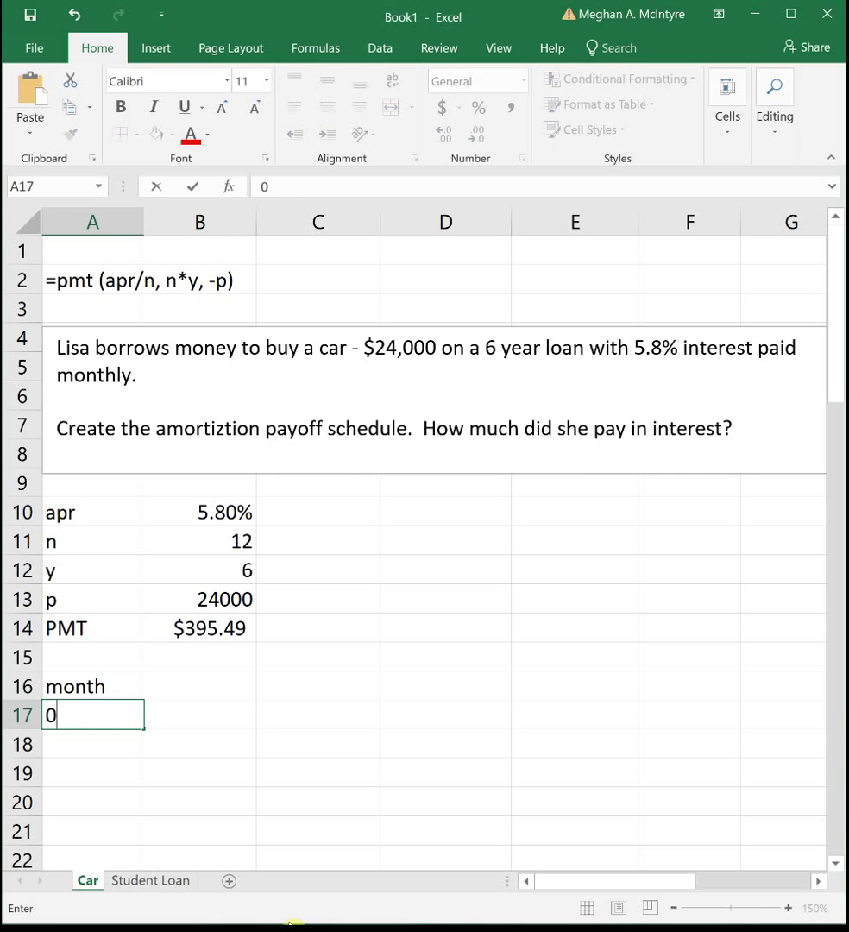
key("Return")
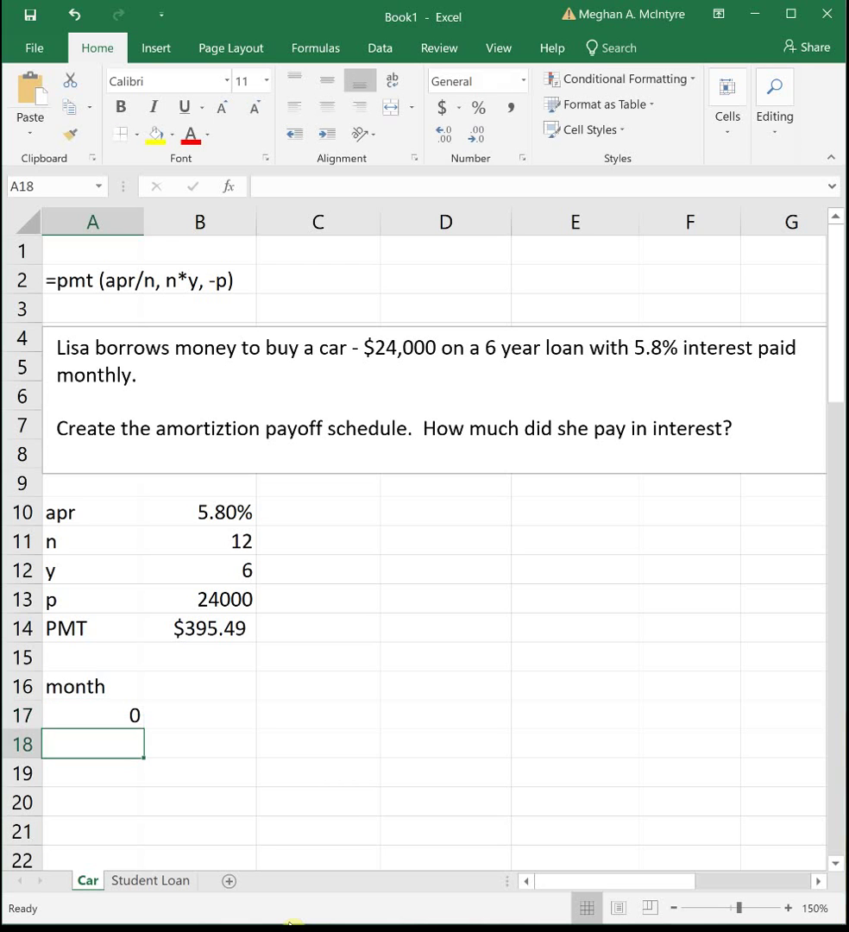
- Fill a linear series down the column from the 0 in A17, with step value 1 and stop value 72
key("Up")
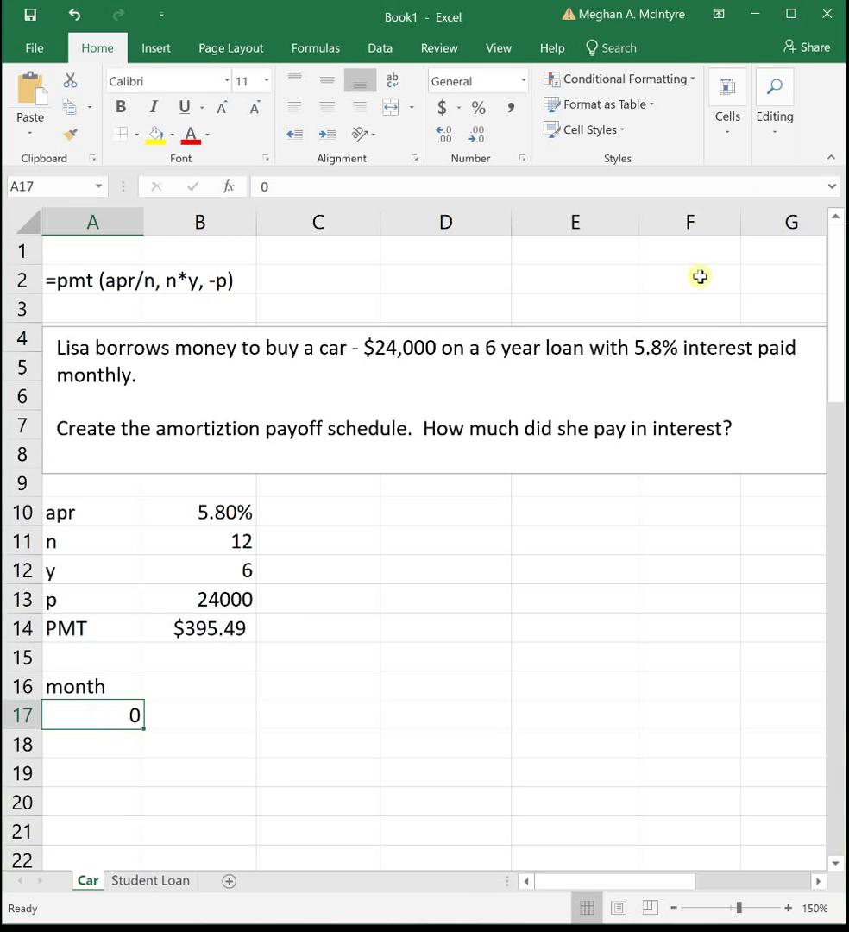
left_click(775, 131)
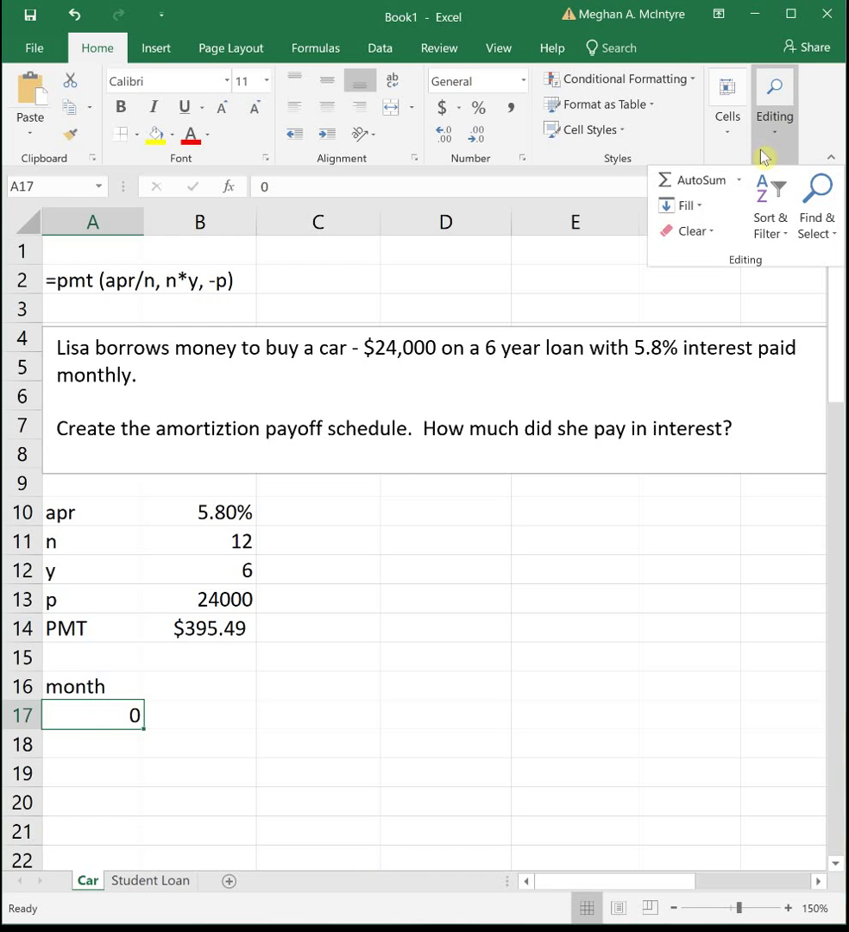
left_click(690, 207)
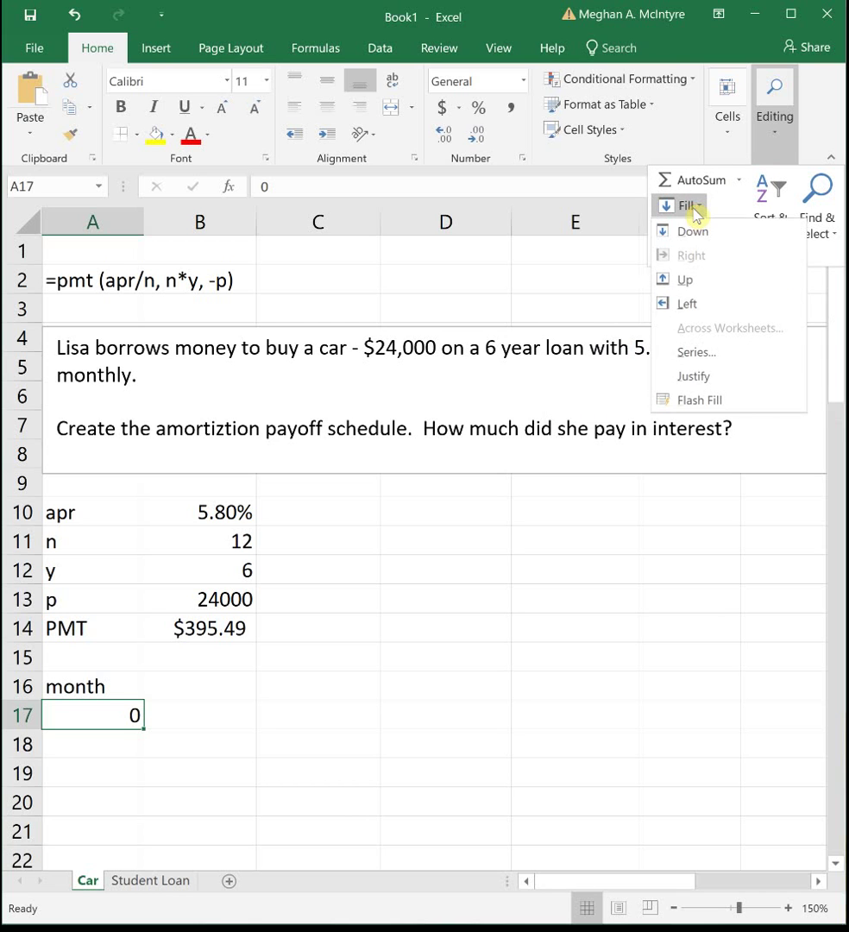
left_click(709, 353)
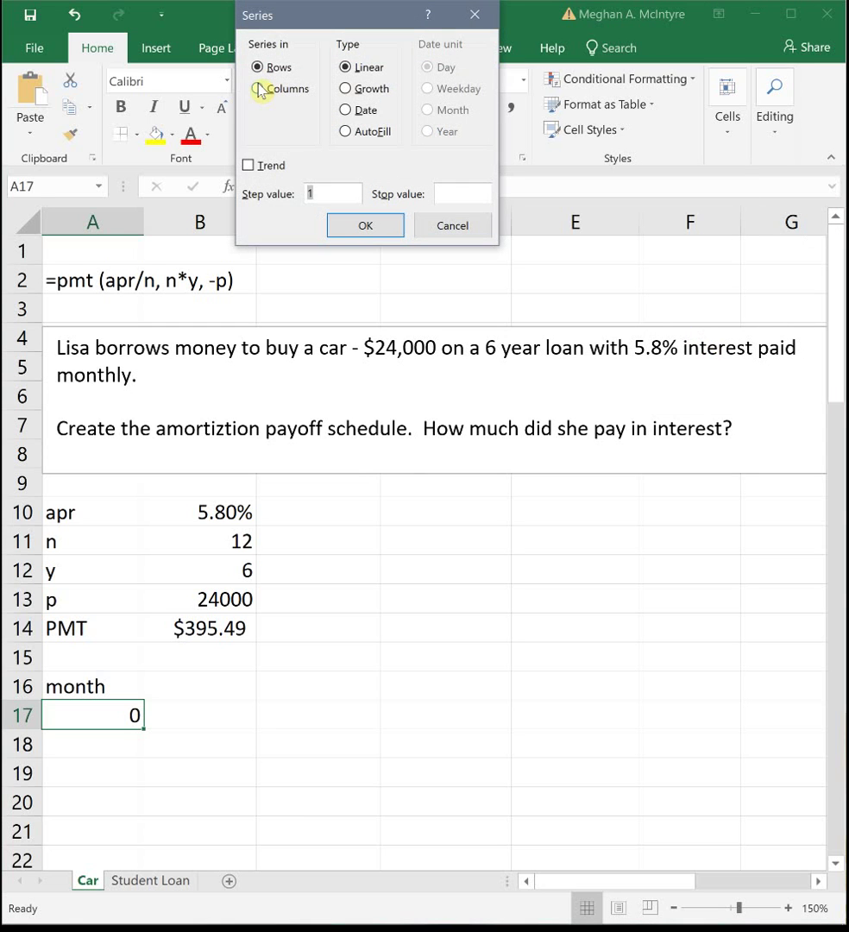
left_click(261, 89)
left_click(444, 194)
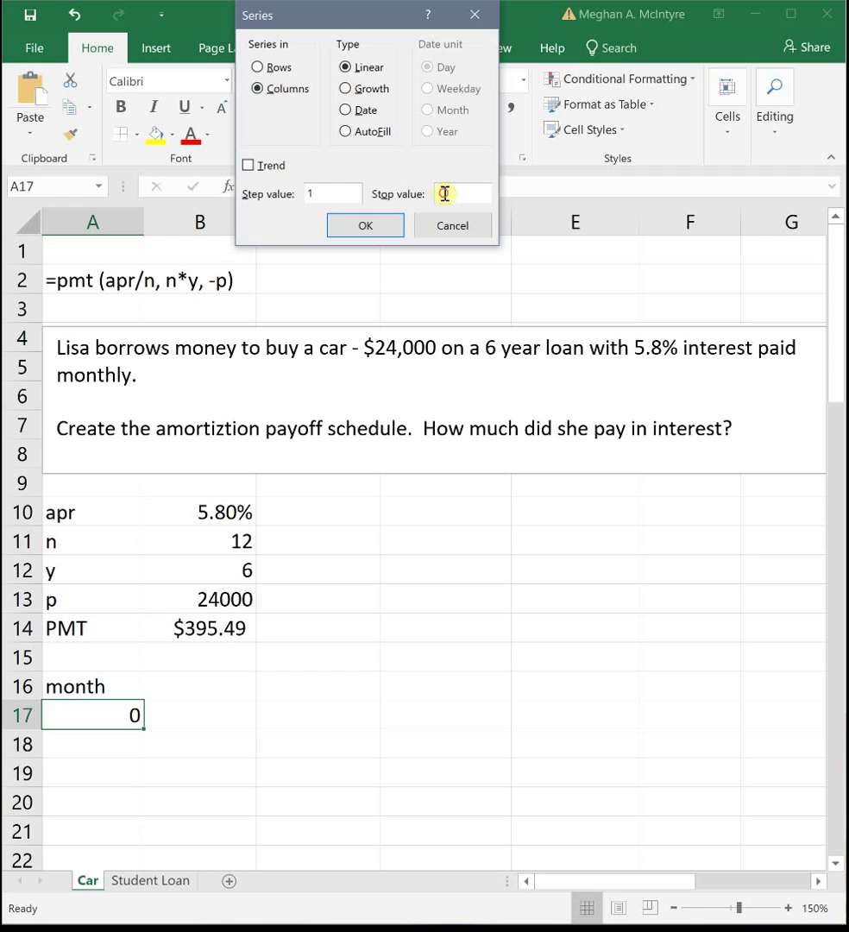
type("72")
left_click(391, 225)
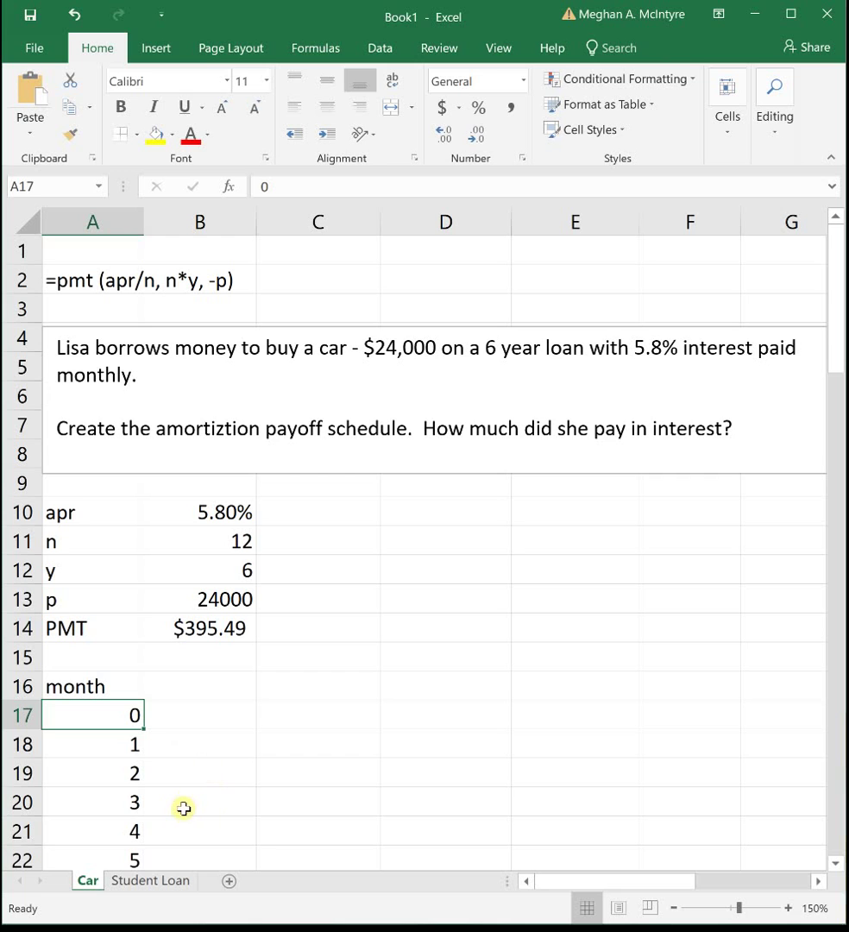
- Enter the header "payment" in cell B16 next to the month header
left_click(177, 690)
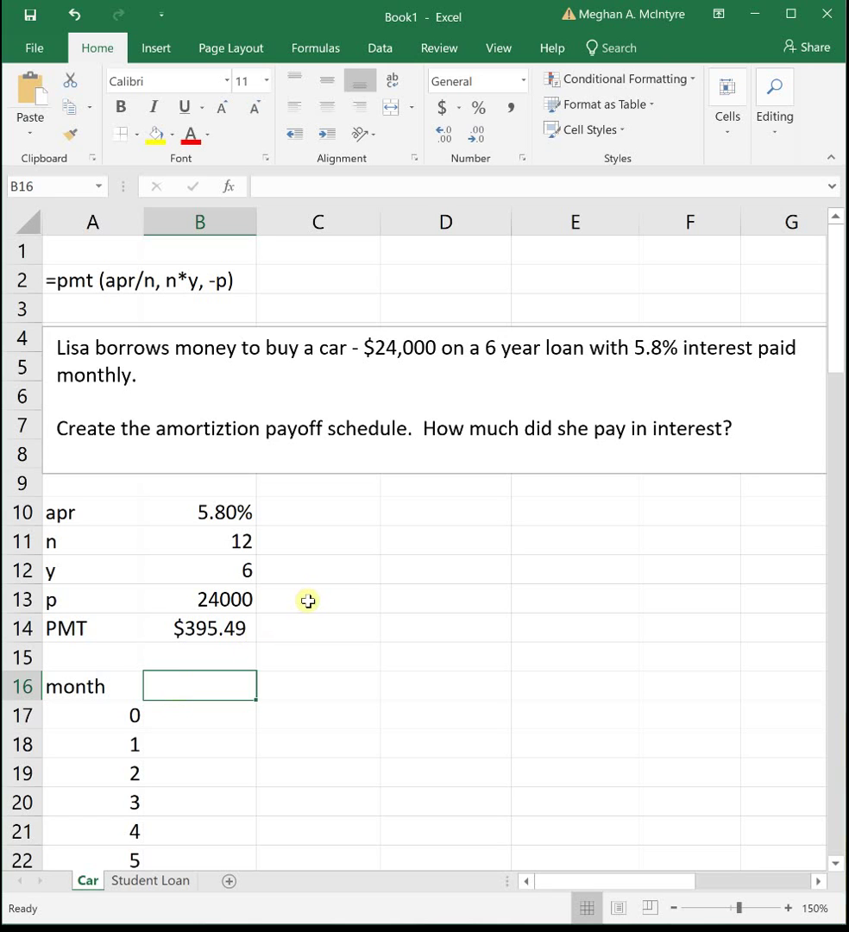
type("monthy p")
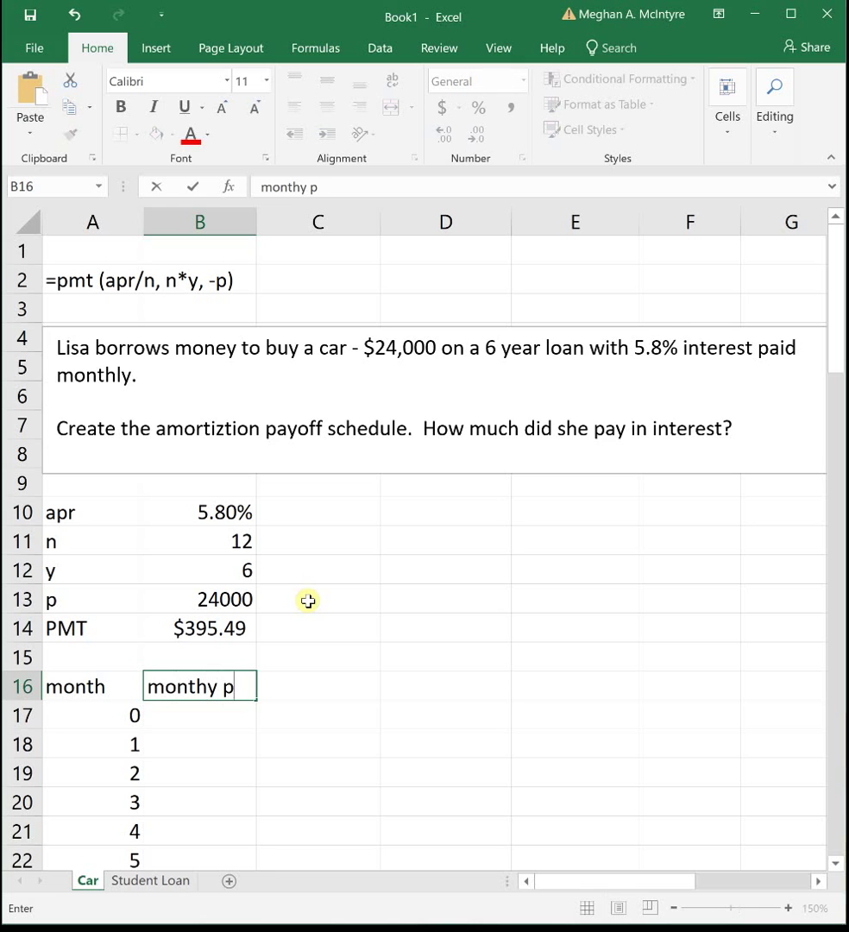
type("ayment")
key("BackSpace")
key("BackSpace")
key("BackSpace")
key("BackSpace")
key("BackSpace")
key("BackSpace")
key("BackSpace")
key("BackSpace")
key("BackSpace")
key("BackSpace")
key("BackSpace")
key("BackSpace")
key("BackSpace")
key("BackSpace")
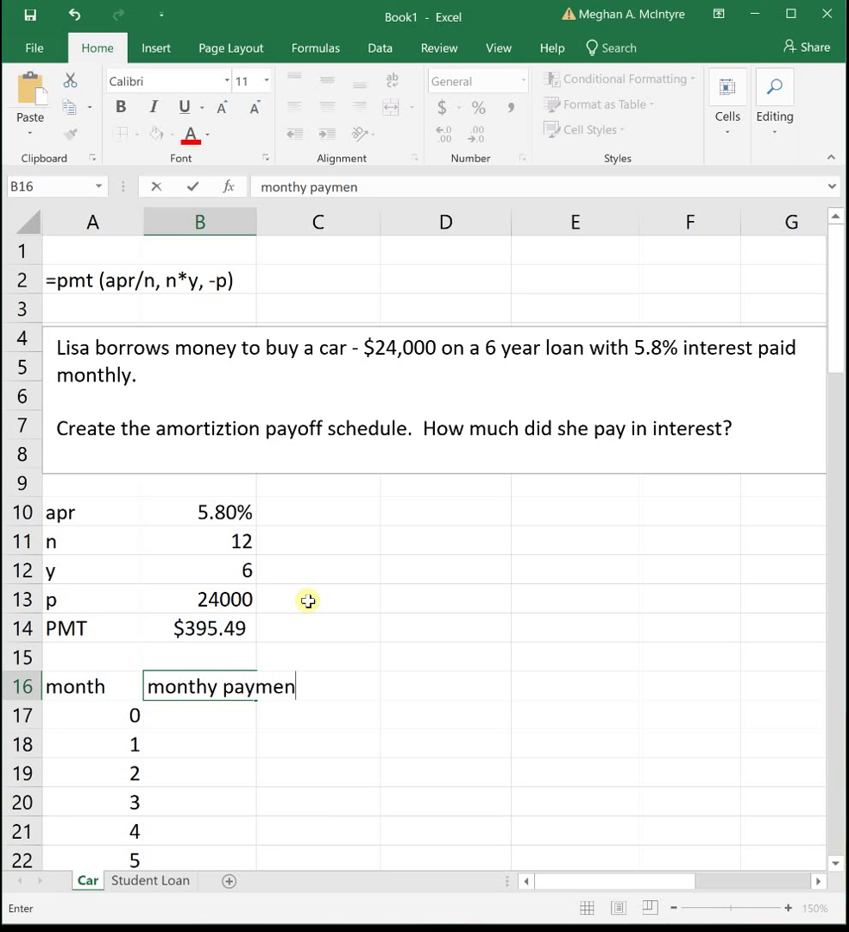
type("payment")
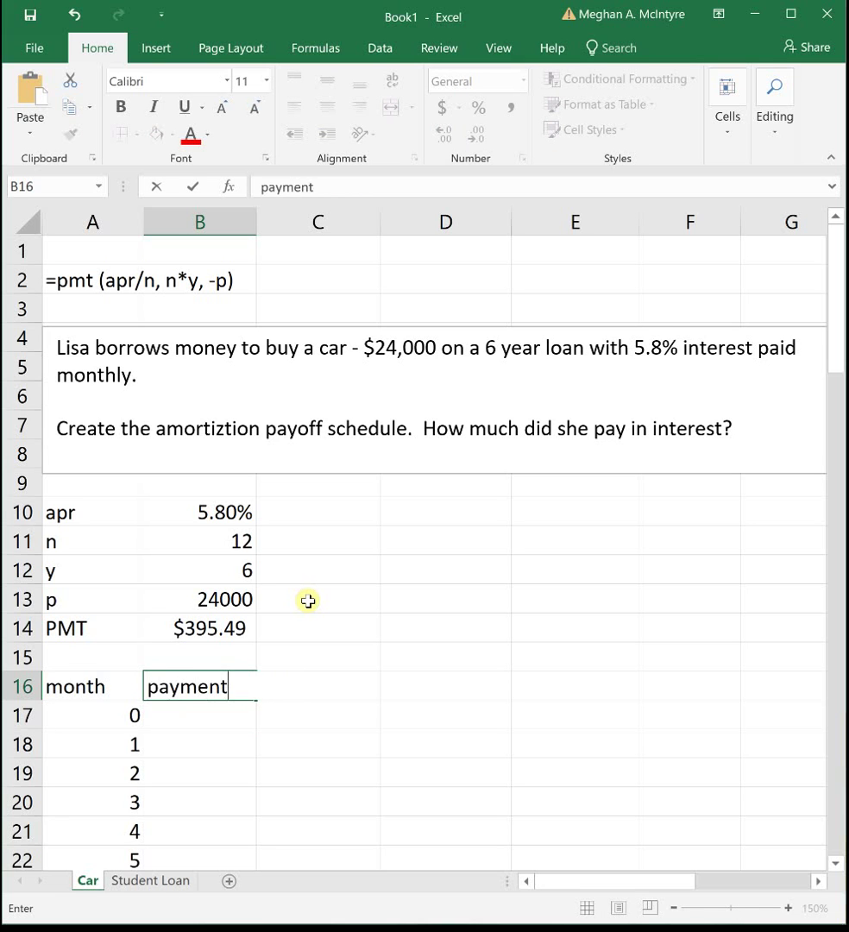
key("Return")
- Enter the monthly payment 395.49 for month 1 in cell B18
key("Down")
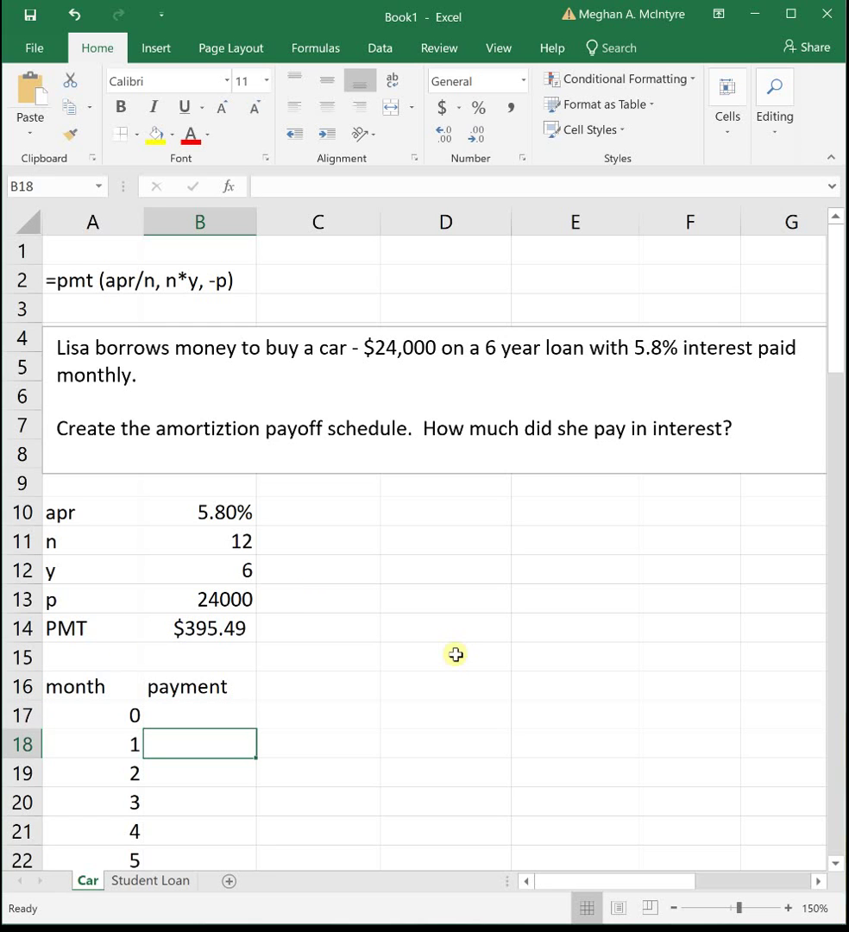
type("395.7")
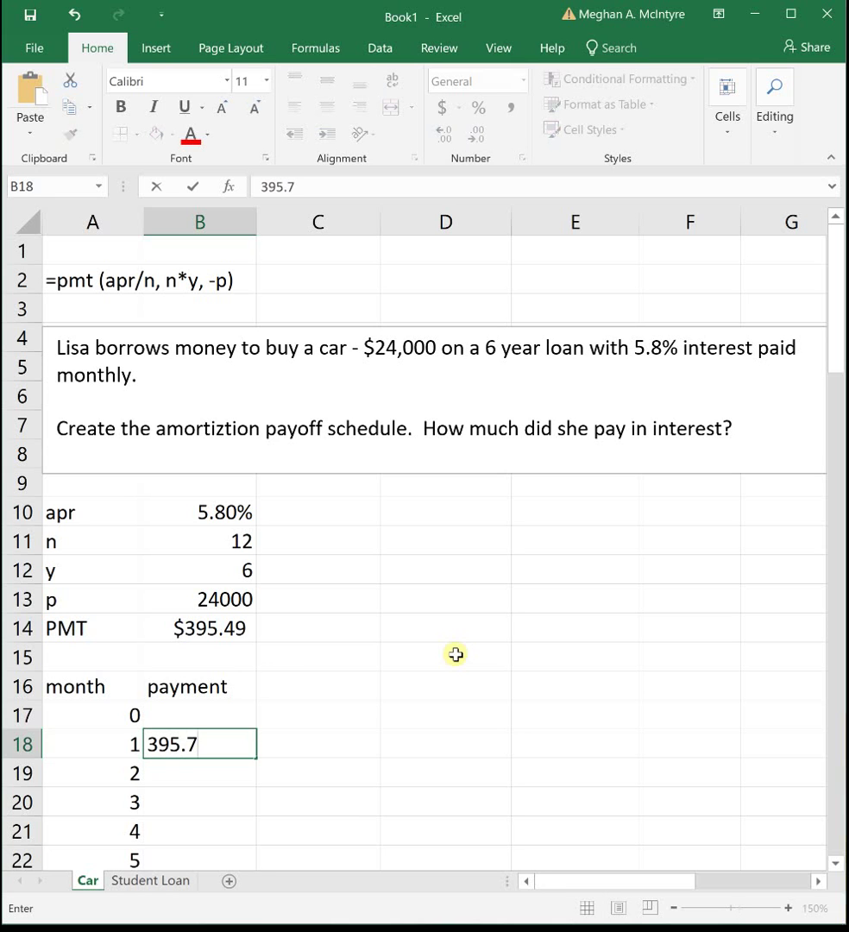
key("BackSpace")
type("49")
key("Return")
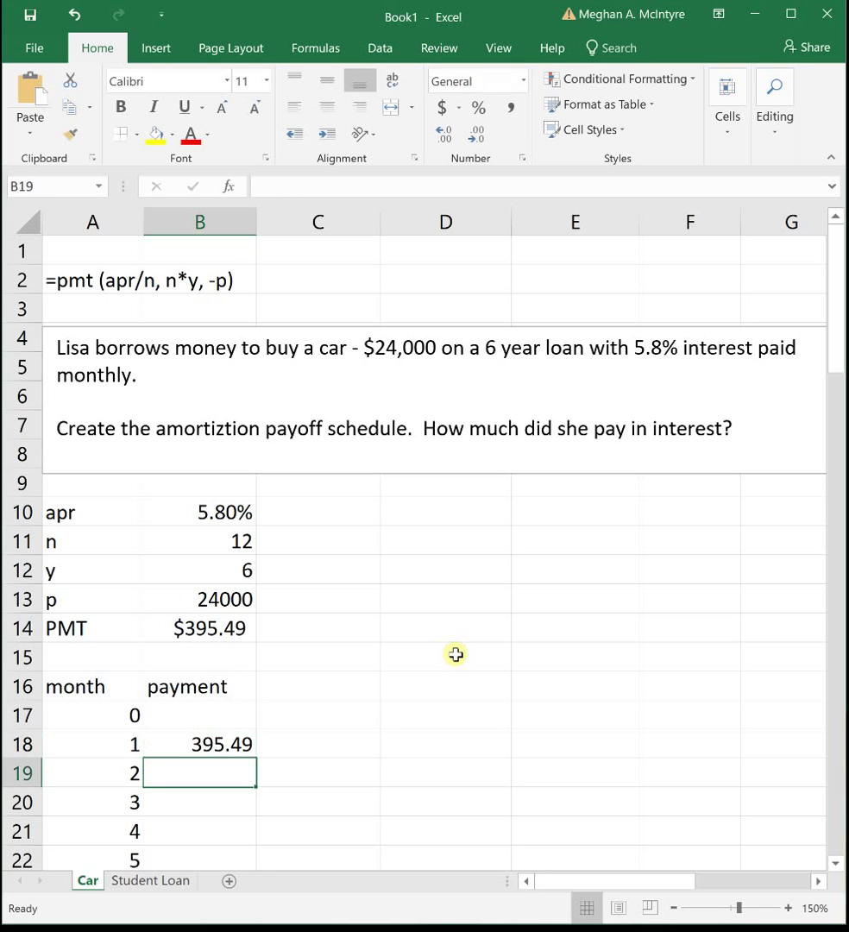
- Copy the 395.49 payment from B18 down the payment column through month 72
left_click(220, 744)
left_click_drag(257, 759, 256, 762)
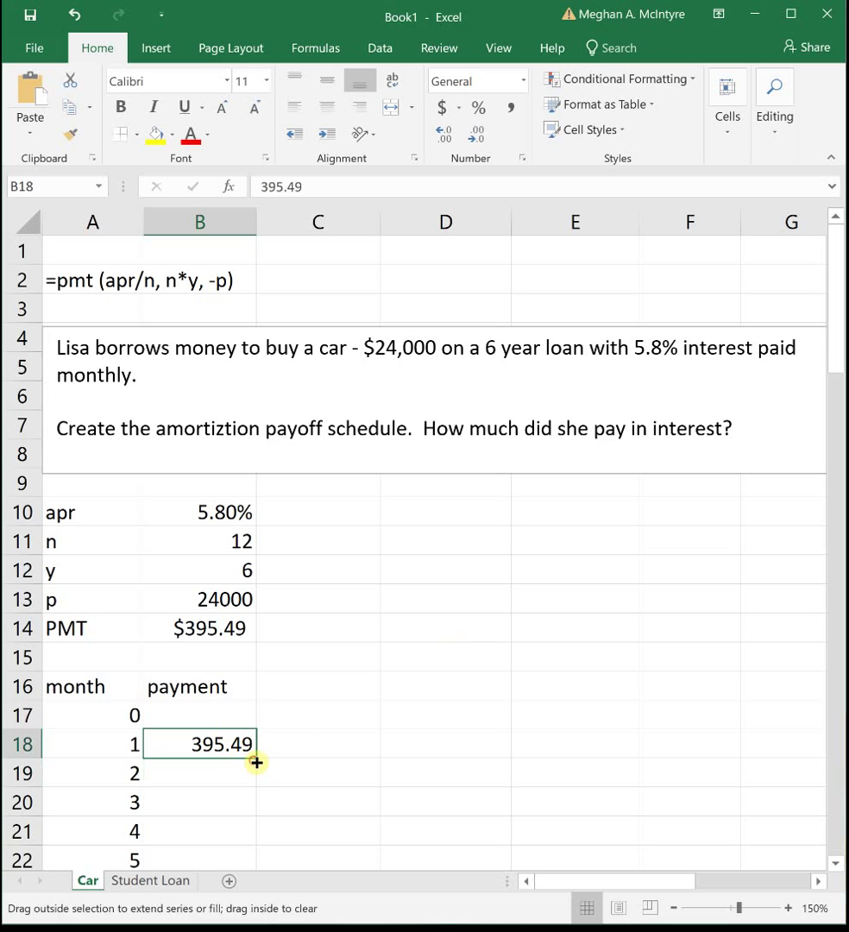
double_click(256, 761)
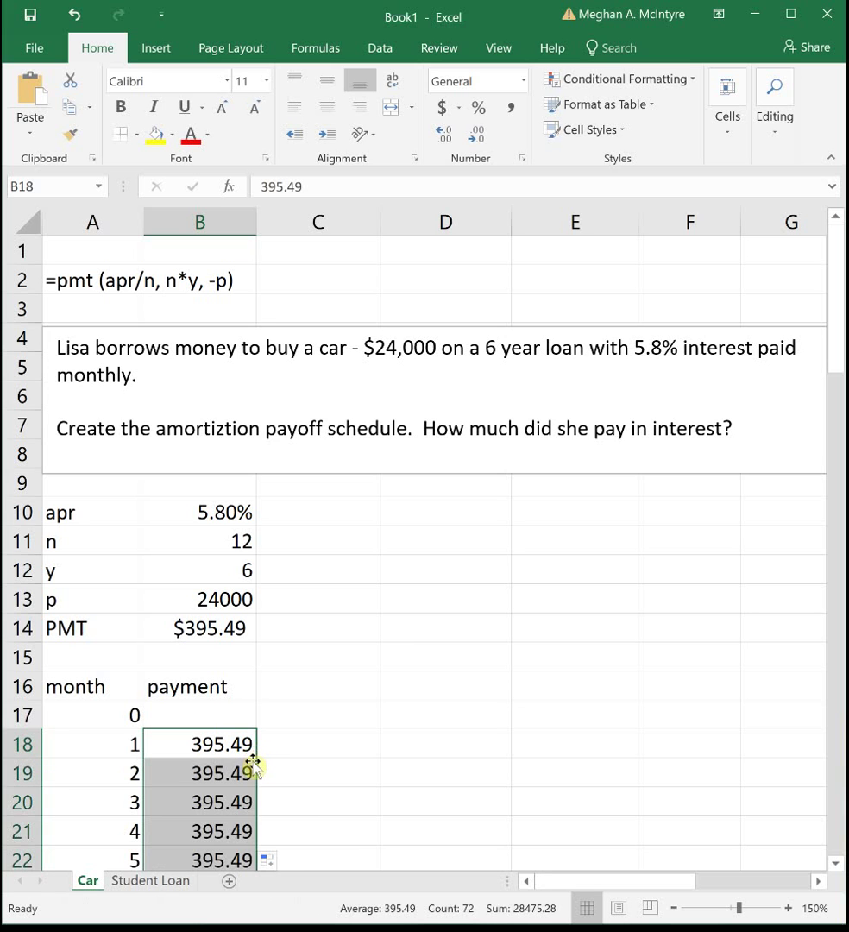
left_click(220, 743)
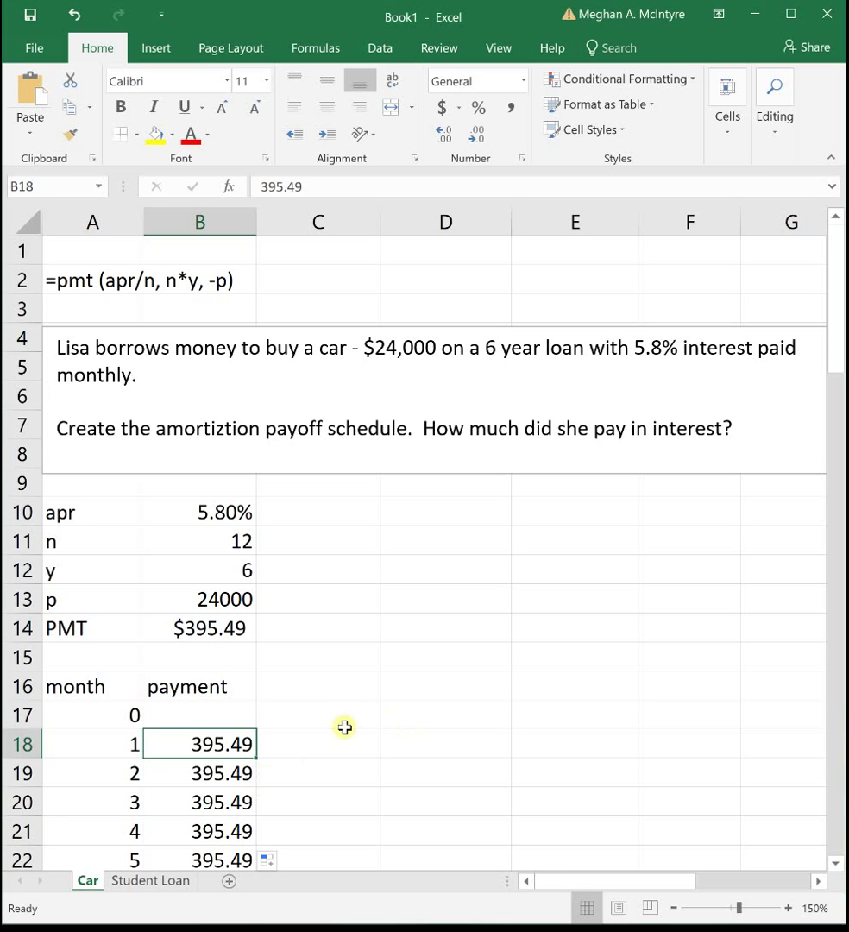
- Add the headers "interest paid", "principal paid" and "balance" in cells C16 through E16
left_click(312, 680)
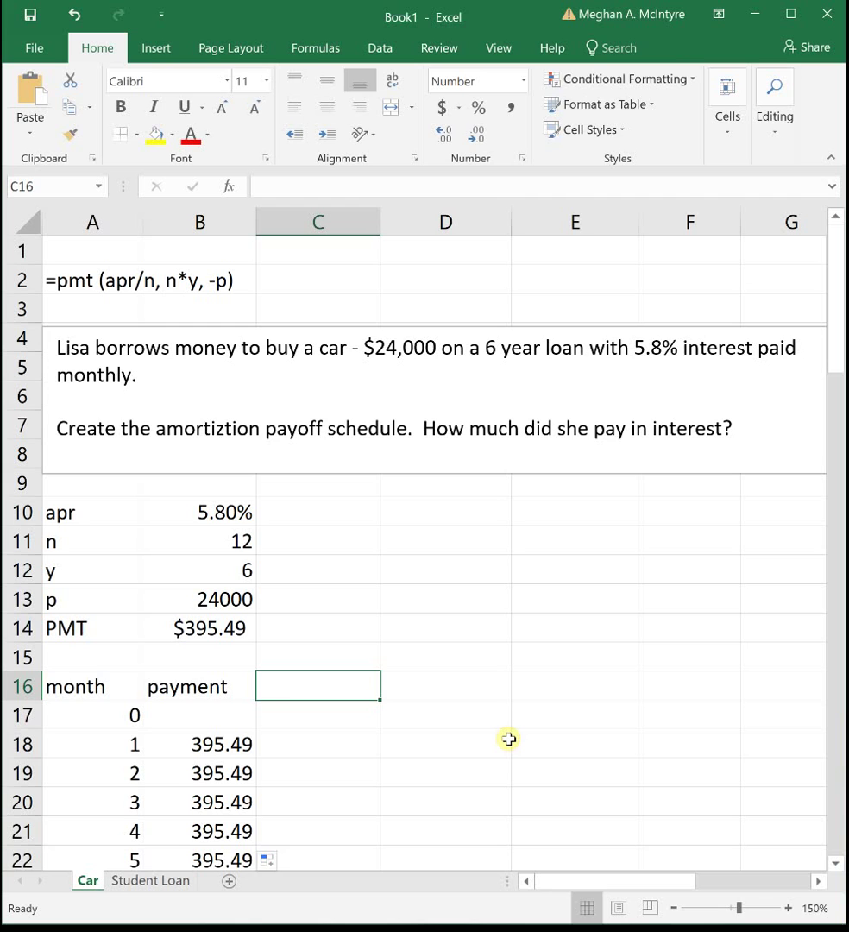
type("interest paid")
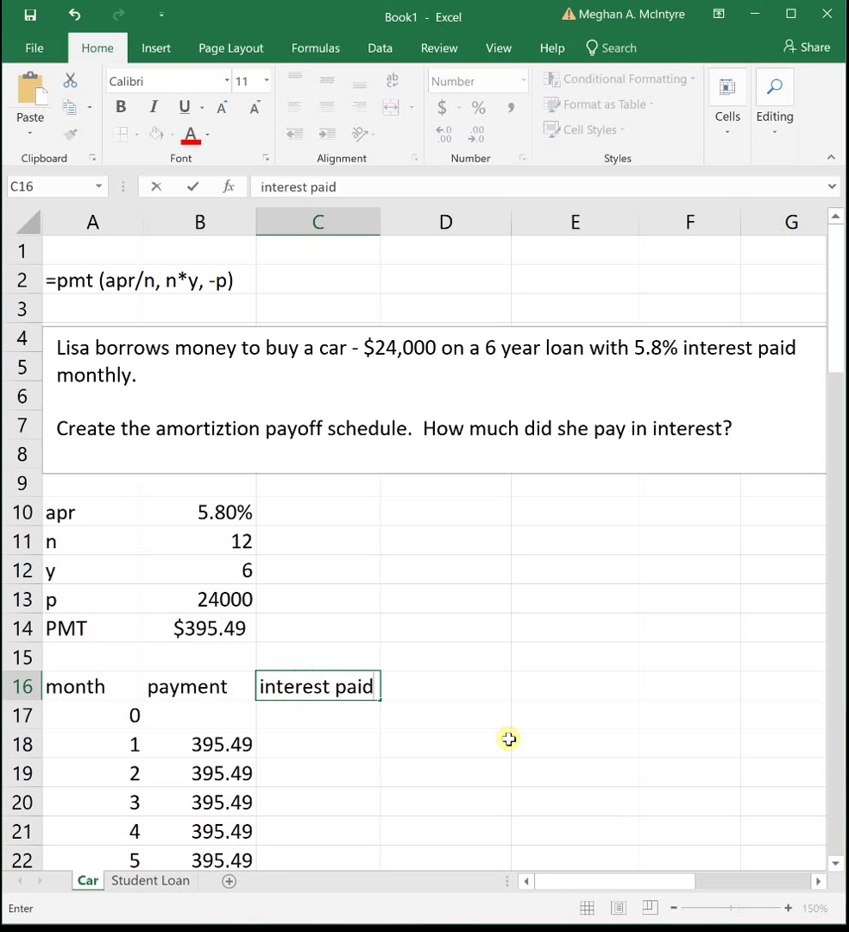
key("Tab")
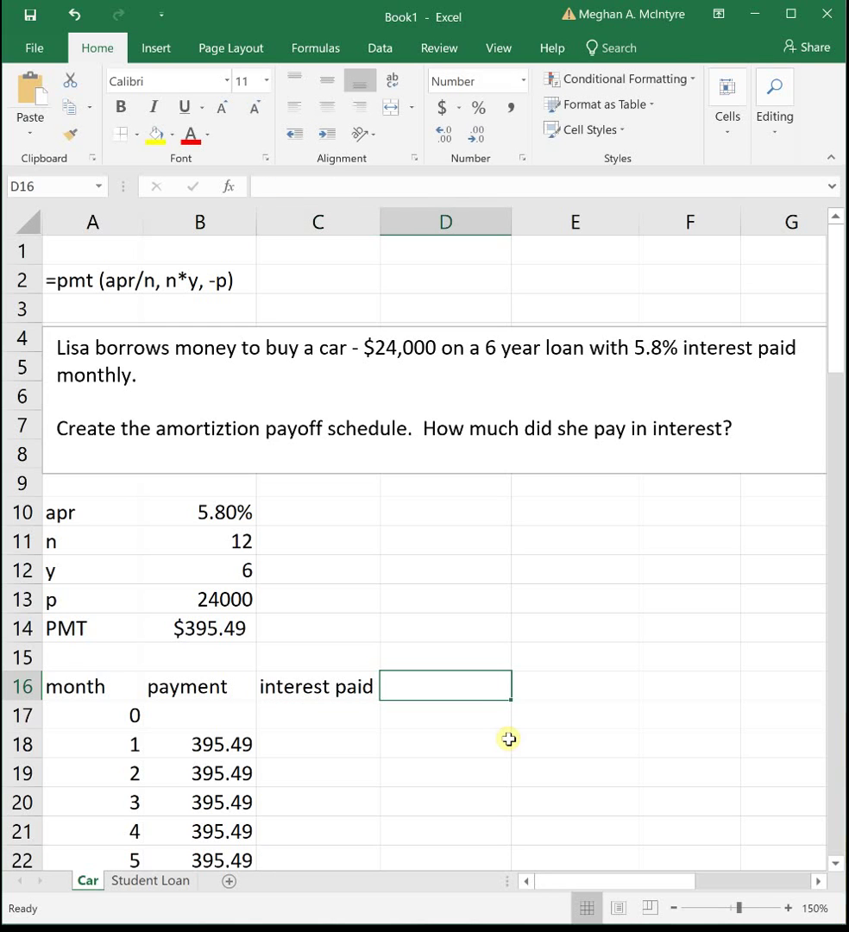
type("p")
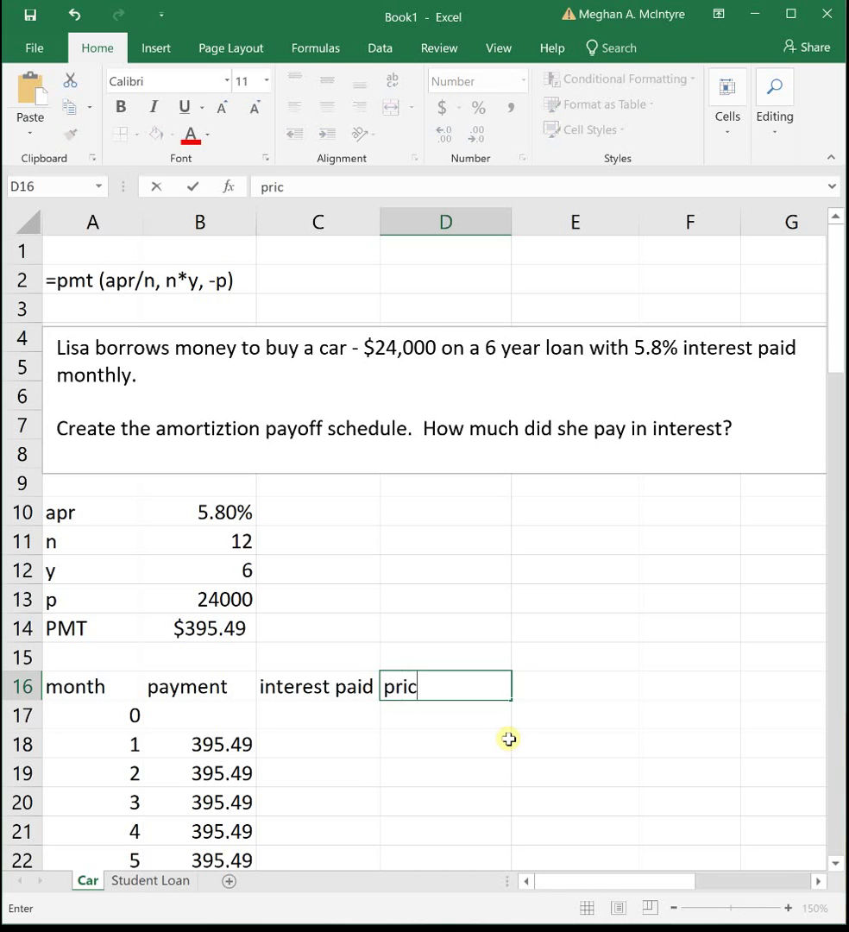
type("rinci")
key("BackSpace")
type("cipal paid")
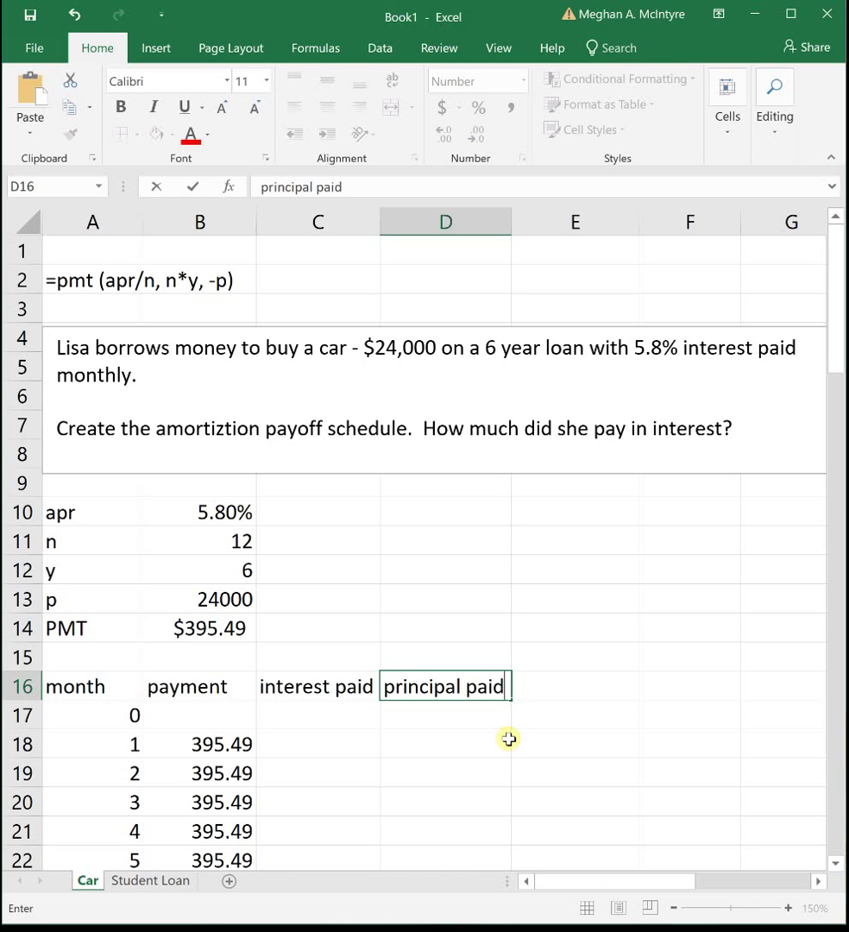
key("Tab")
type("balance")
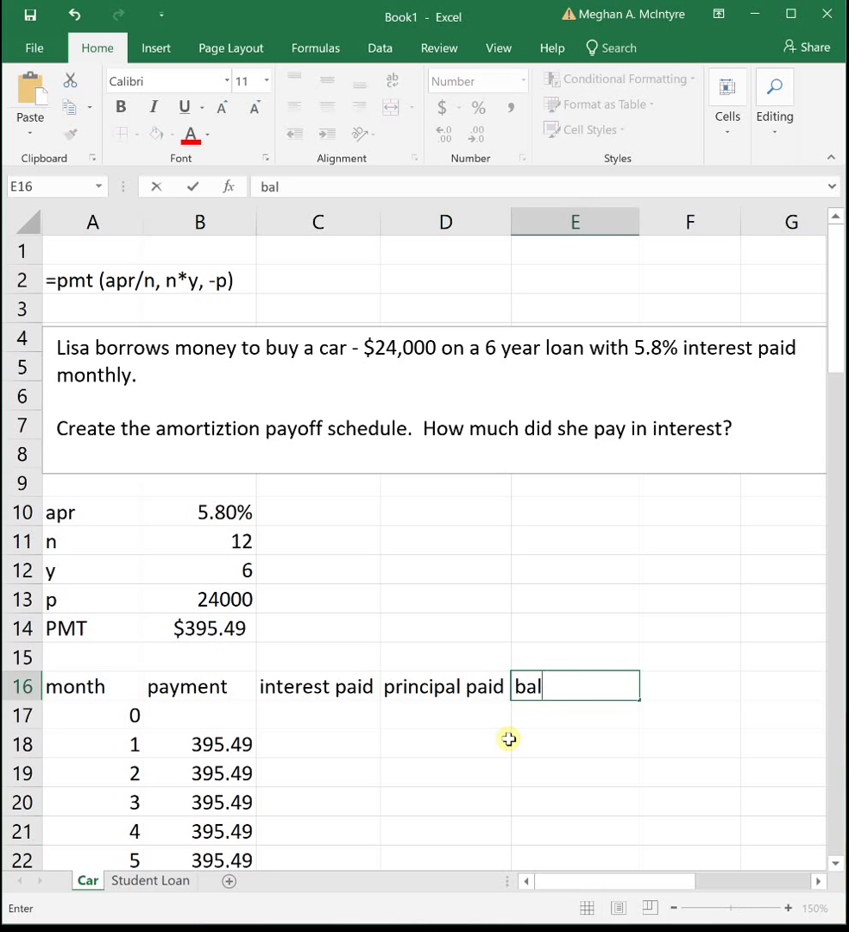
key("Return")
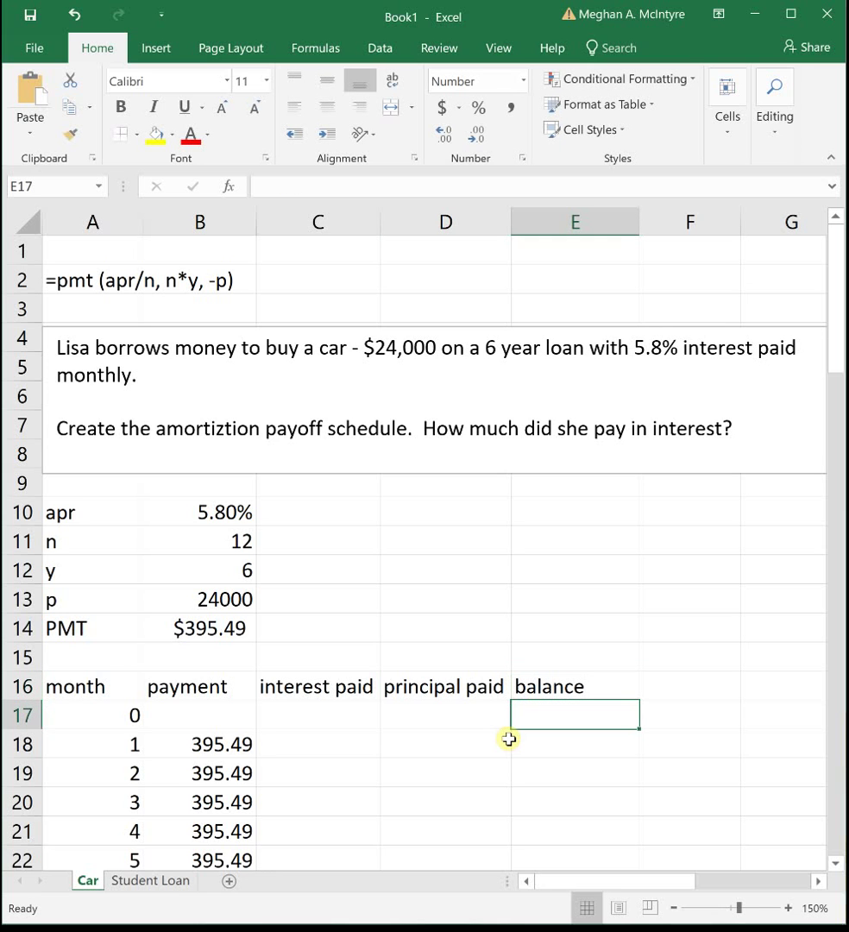
- Enter the starting balance 24000 for month 0 in cell E17
type("2")
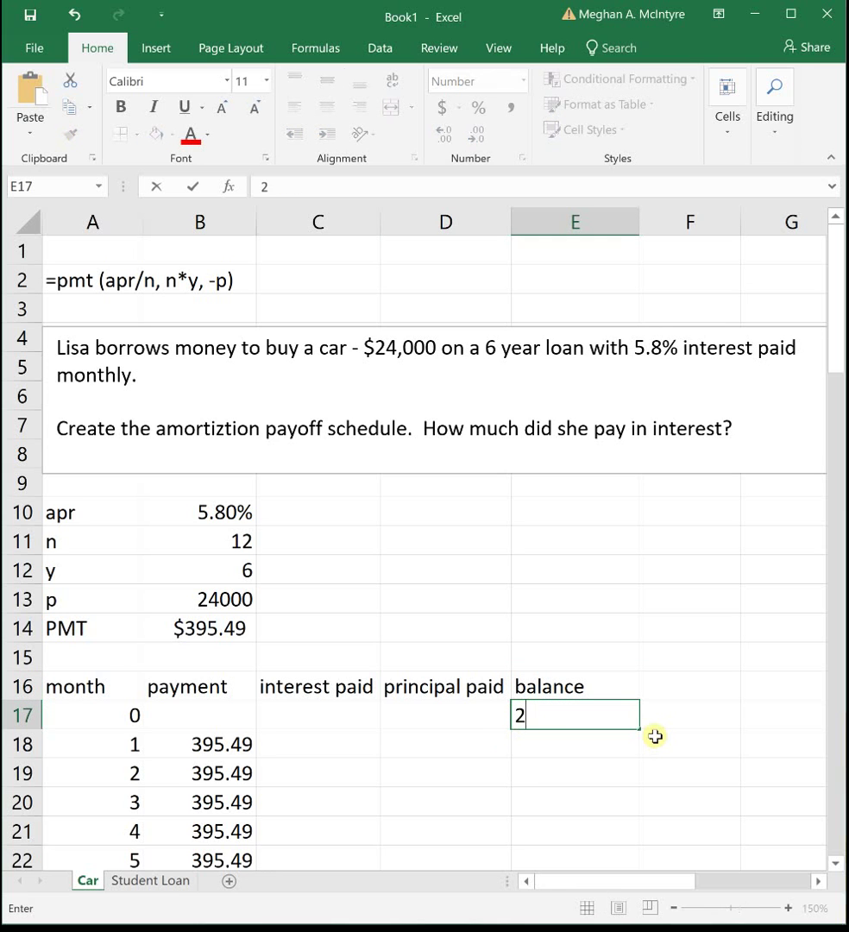
type("4000")
key("Return")
- Calculate month 1's interest in C18 with =5.8%/12*E17 and copy the formula down through month 72
left_click(345, 743)
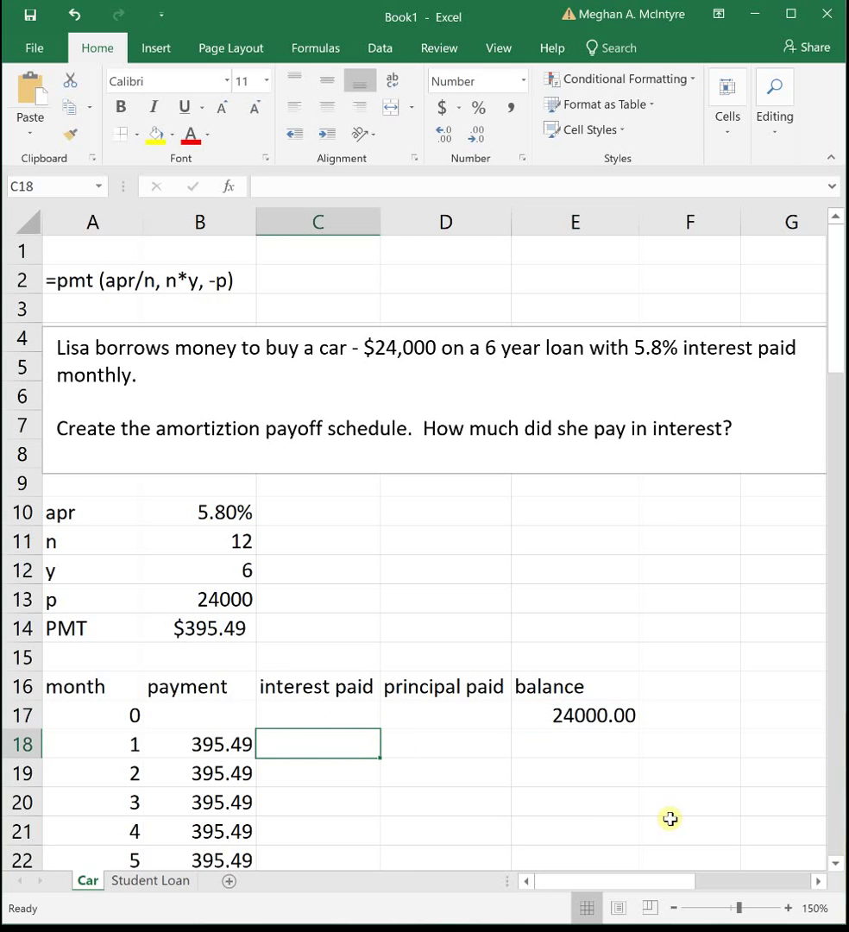
type("=")
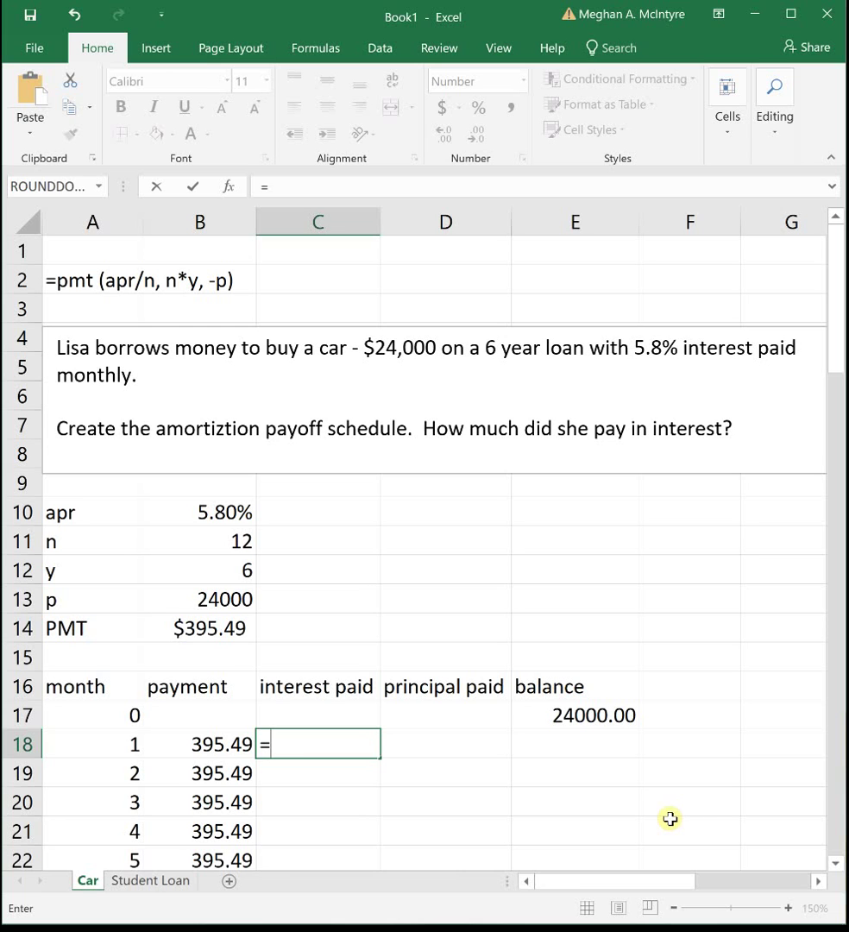
type("5.8%/")
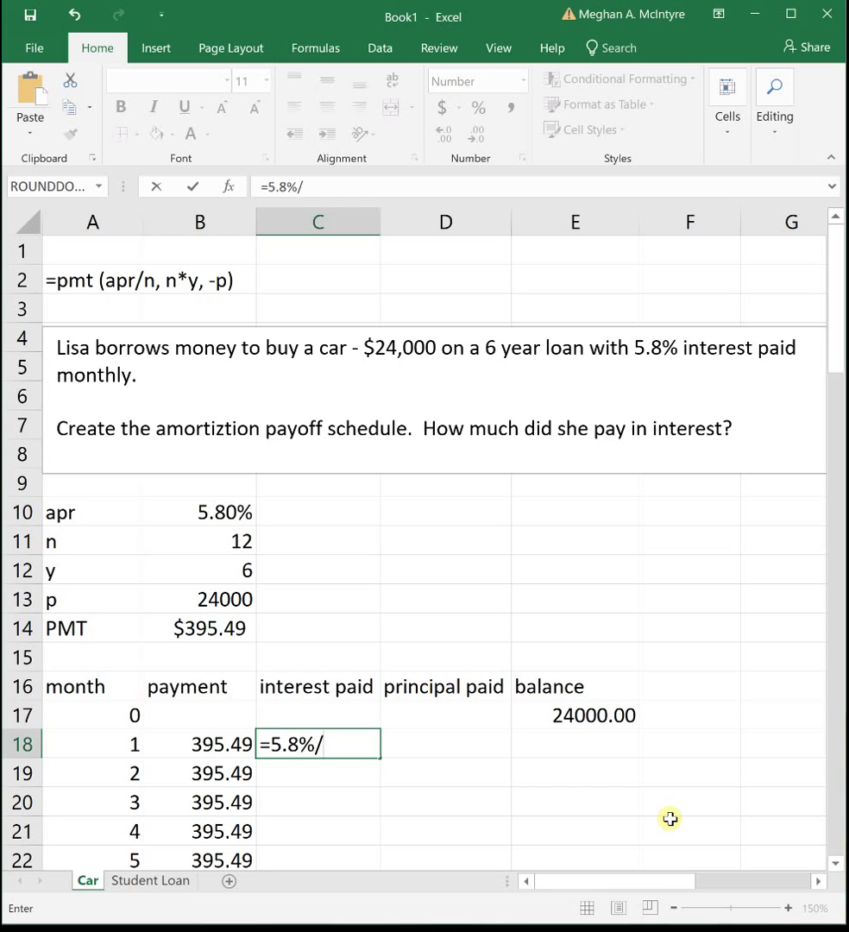
type("12*")
left_click(616, 716)
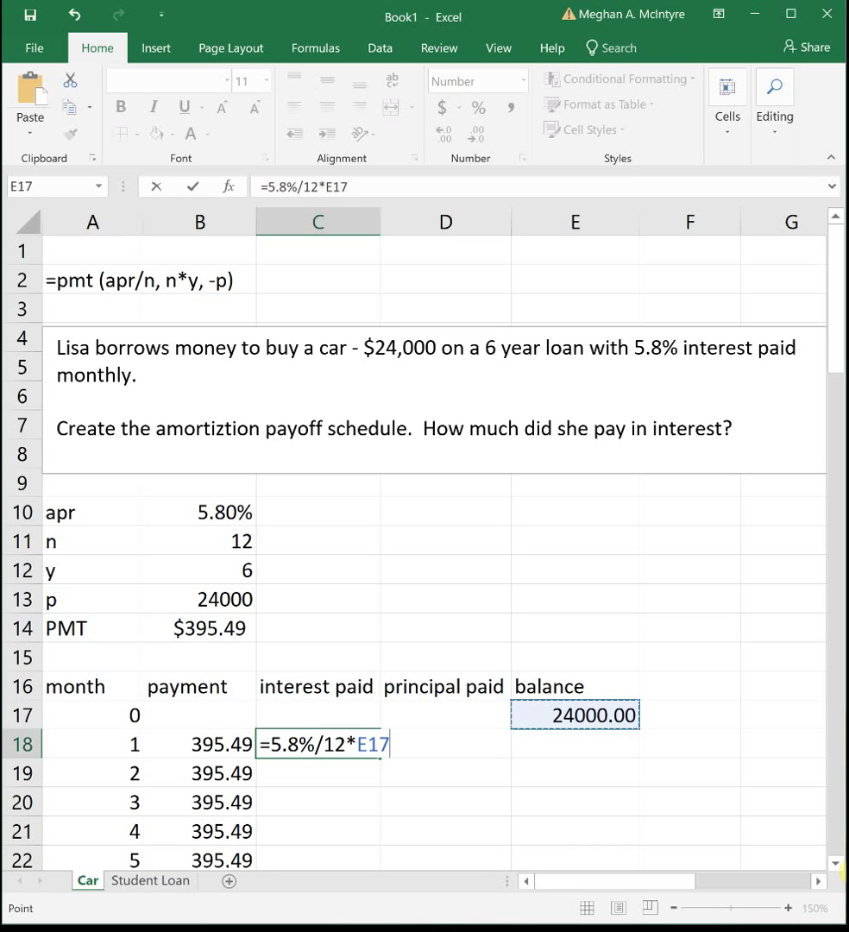
key("Return")
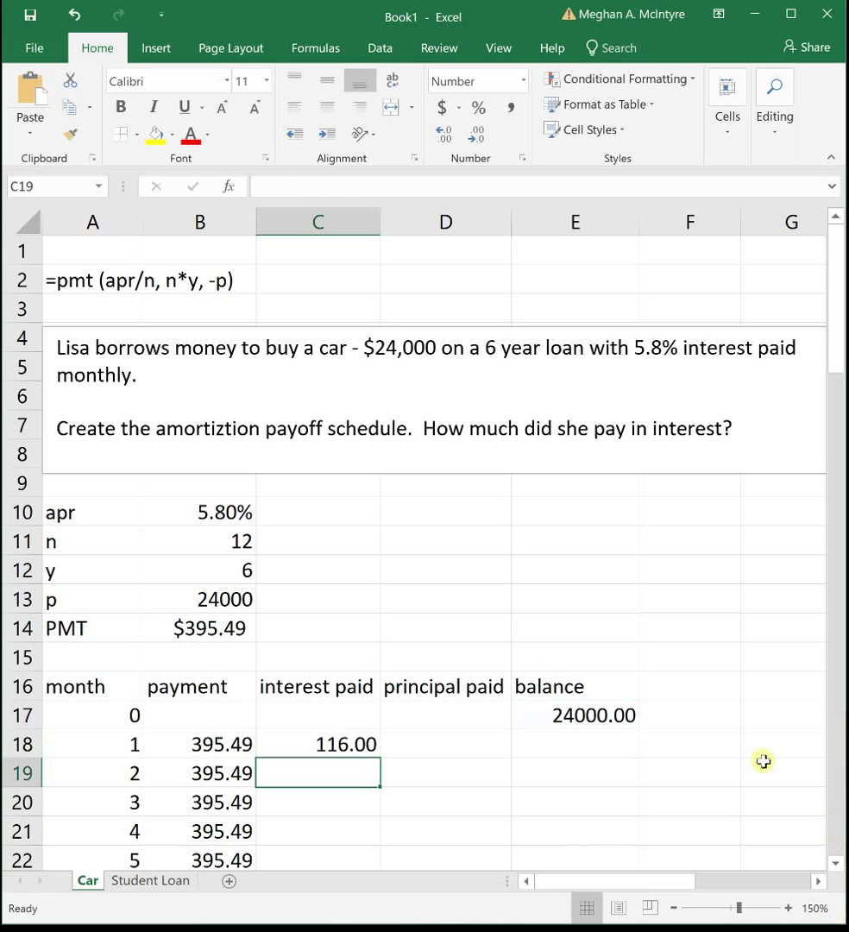
left_click(353, 742)
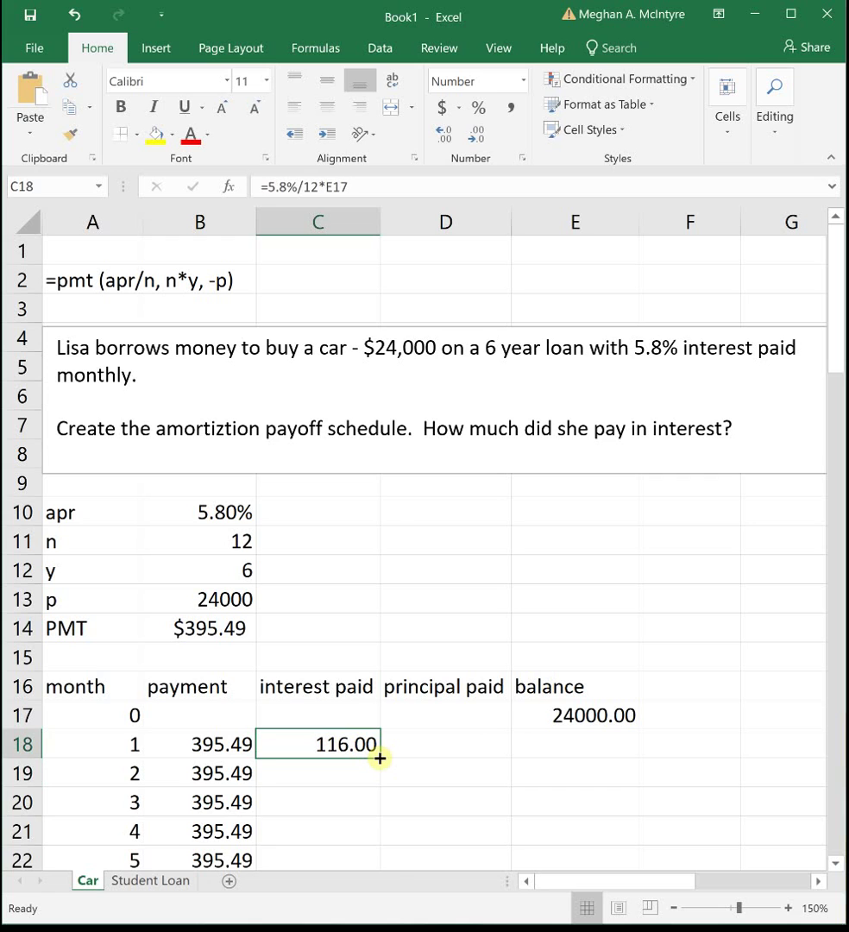
double_click(379, 757)
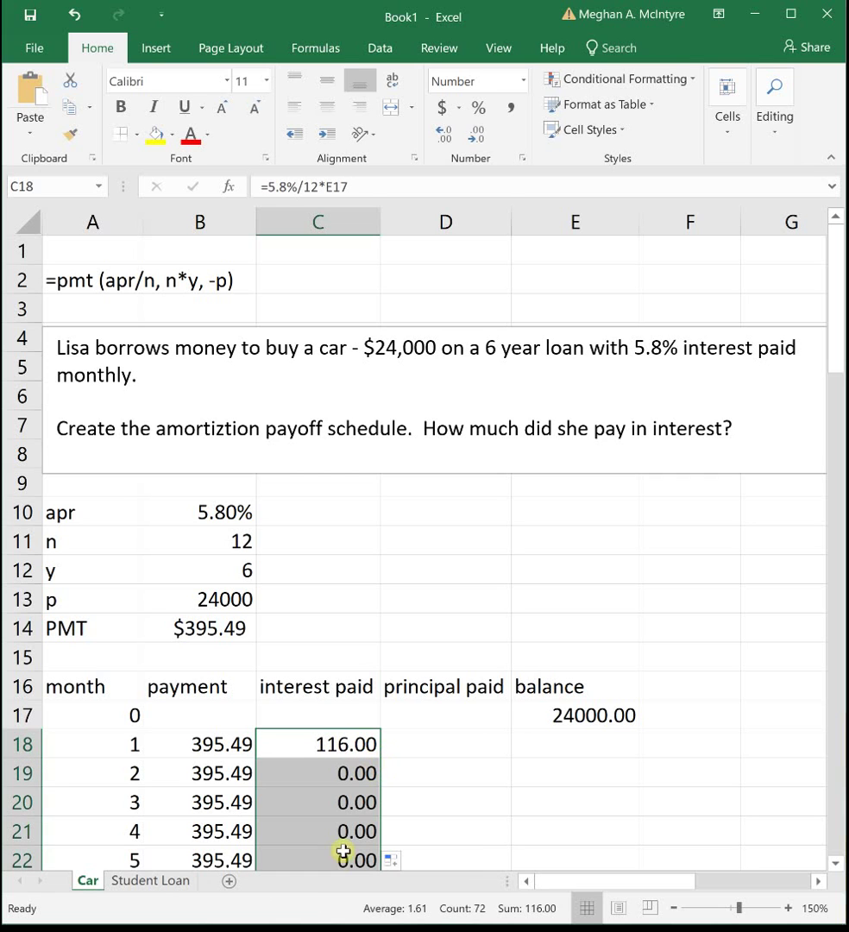
- Calculate month 1's principal paid in D18 with =B18-C18 and copy the formula down through month 72
left_click(433, 745)
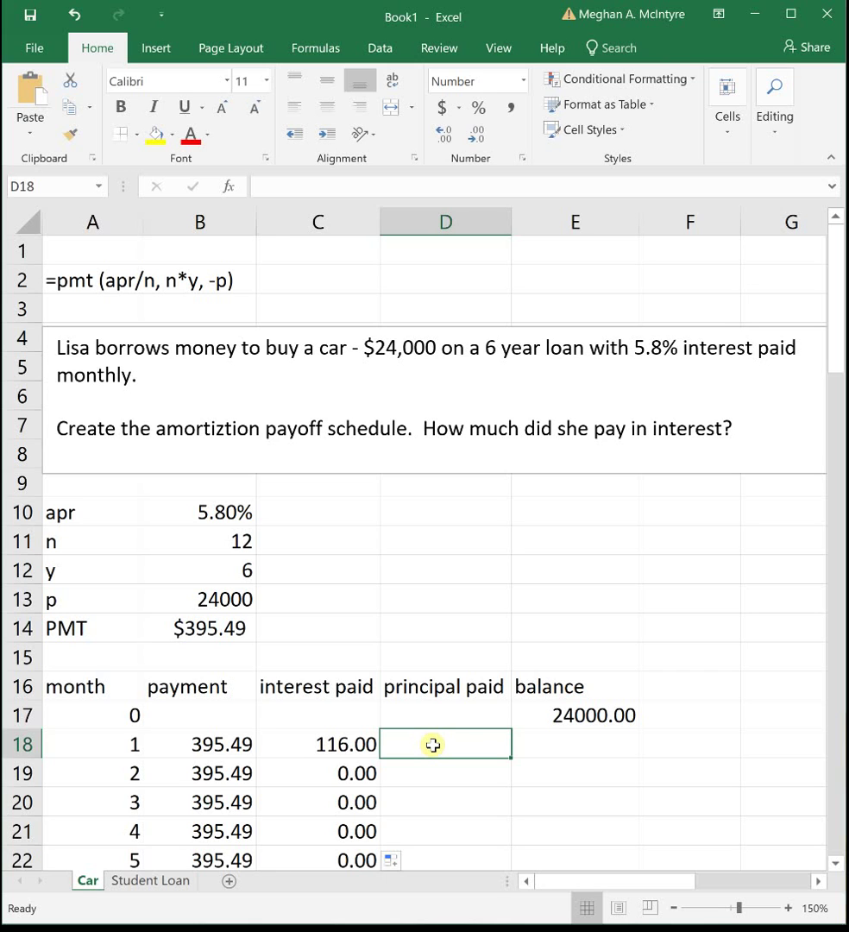
type("=")
left_click(176, 744)
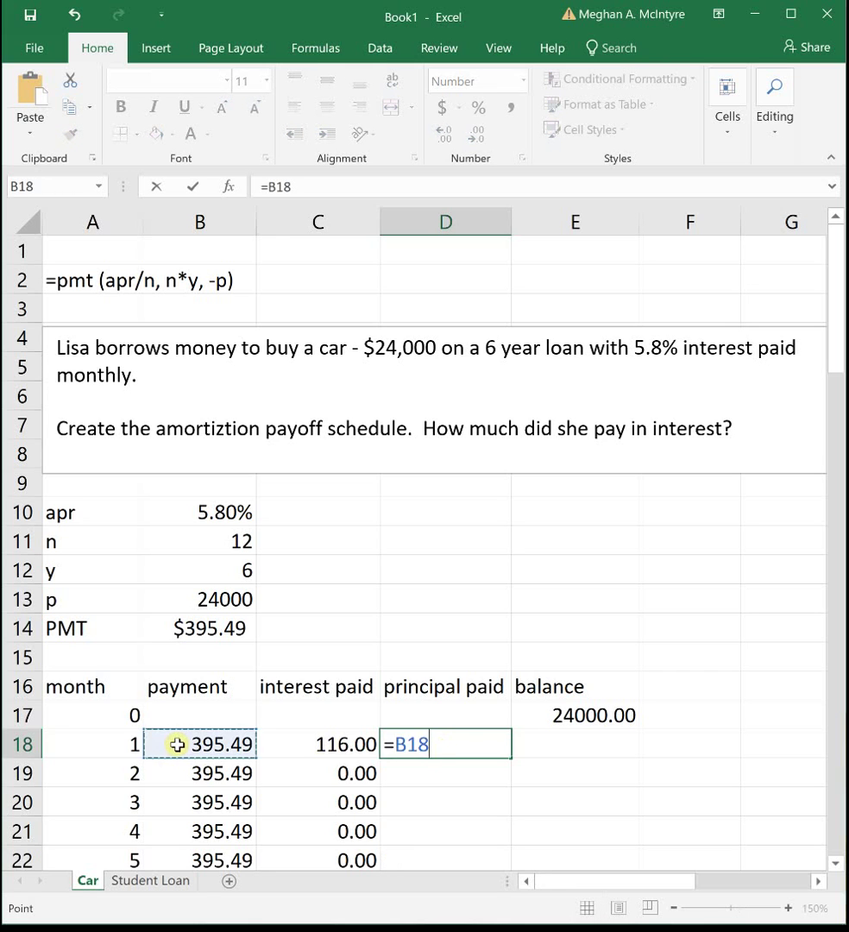
type("-")
left_click(282, 742)
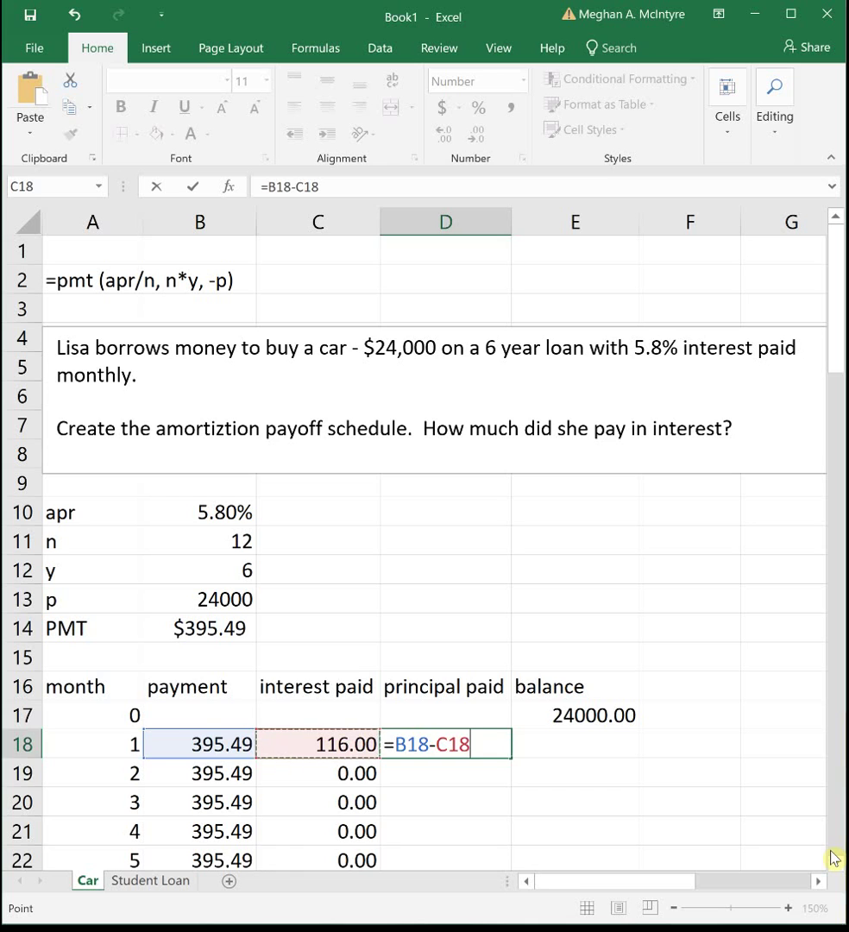
key("Return")
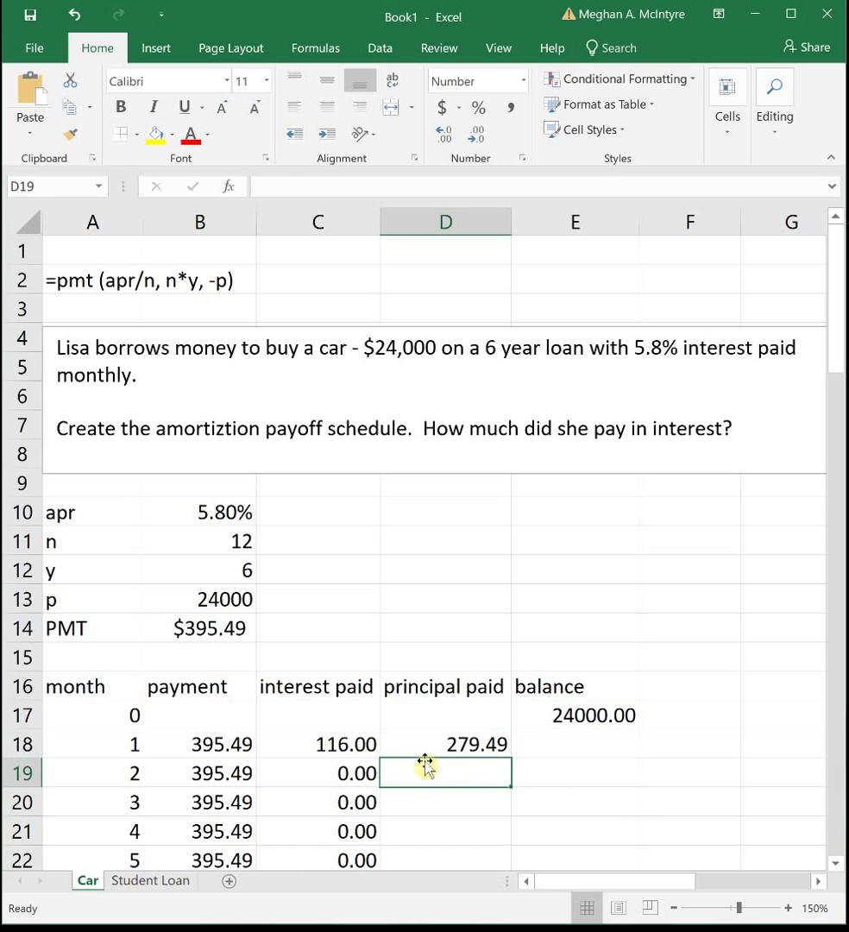
left_click(456, 743)
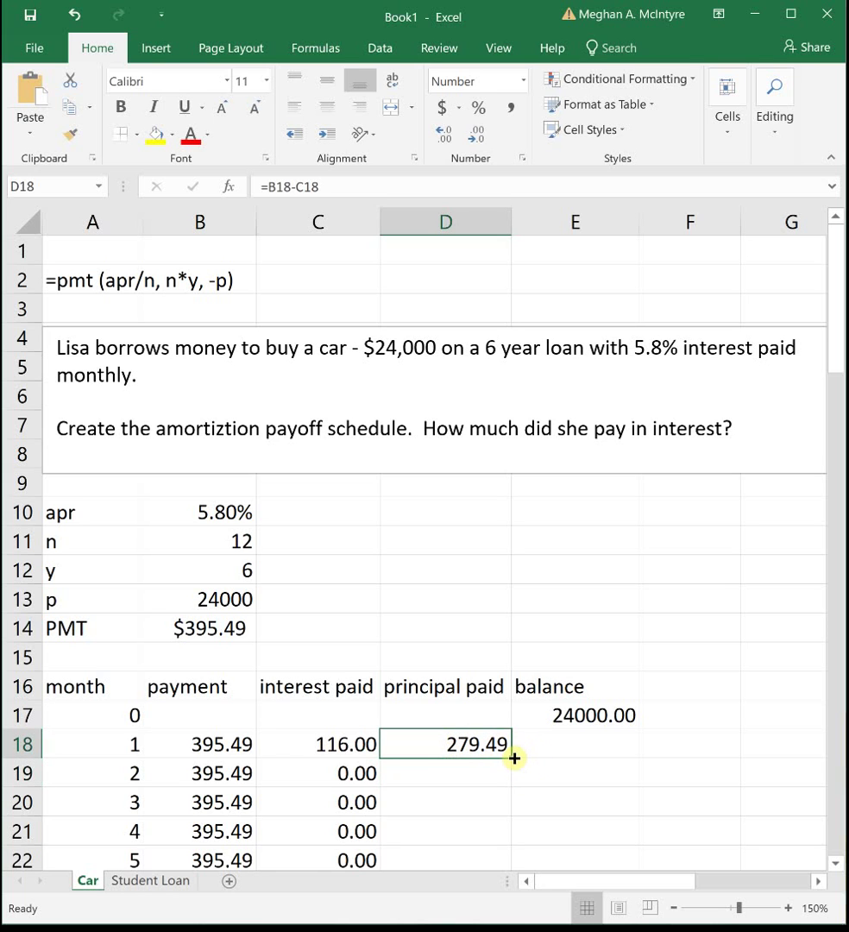
double_click(513, 757)
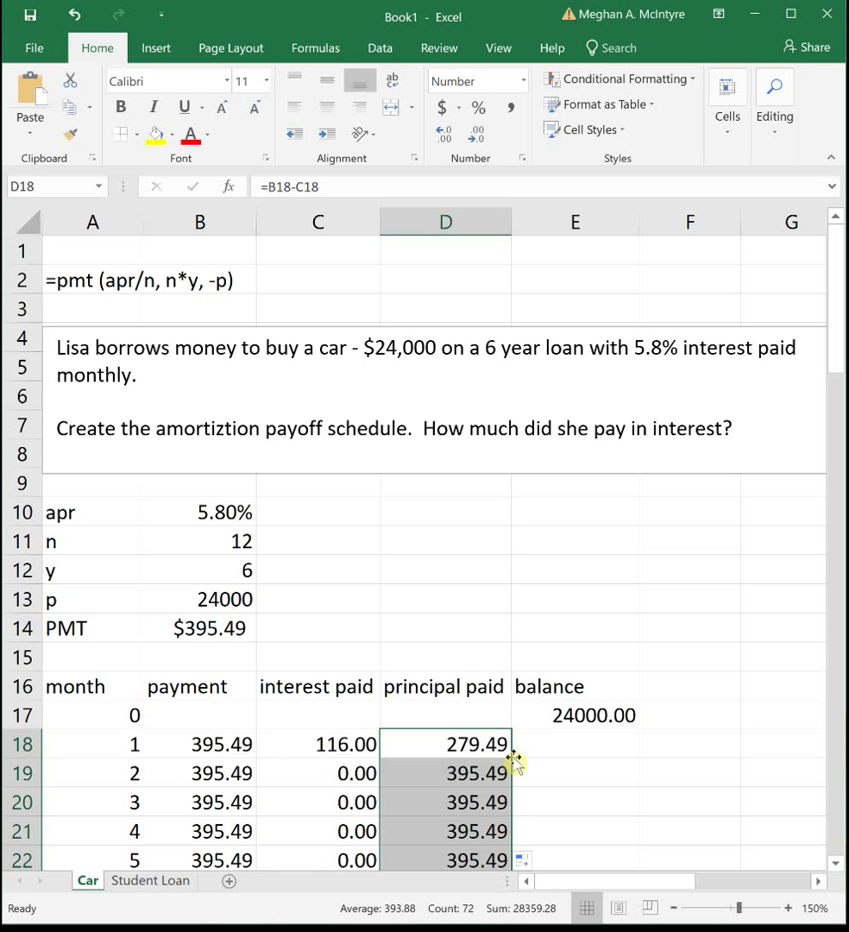
- Calculate month 1's remaining balance in E18 with =E17-D18 and copy the formula down through month 72
left_click(585, 749)
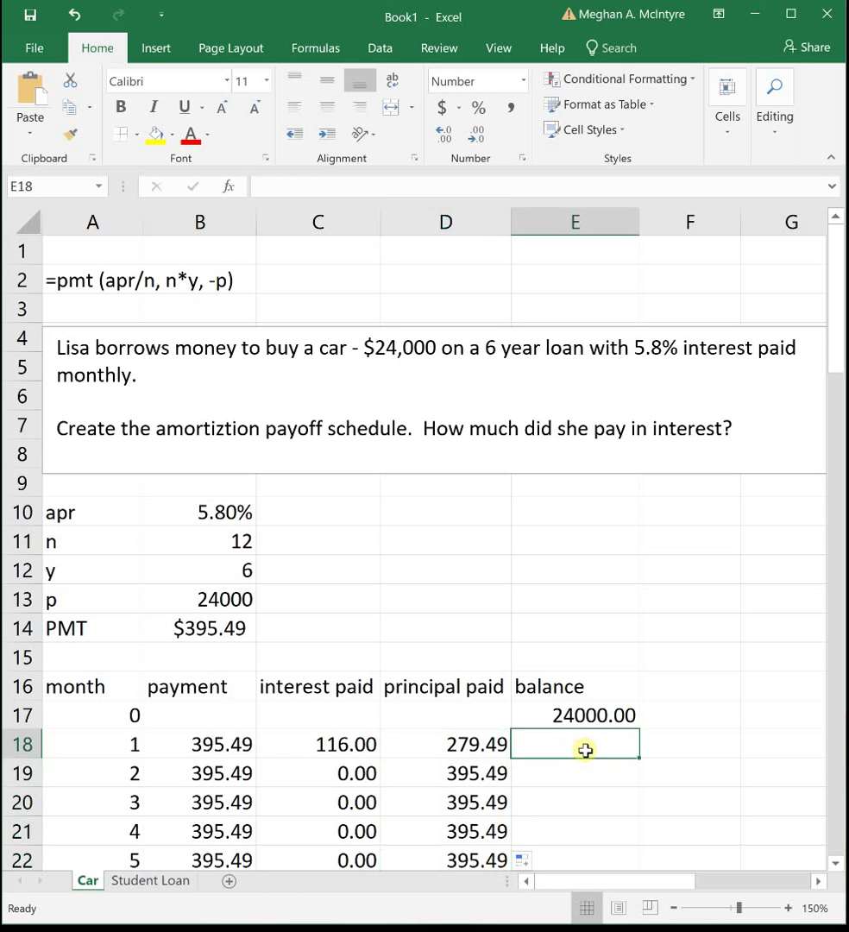
type("=")
key("Up")
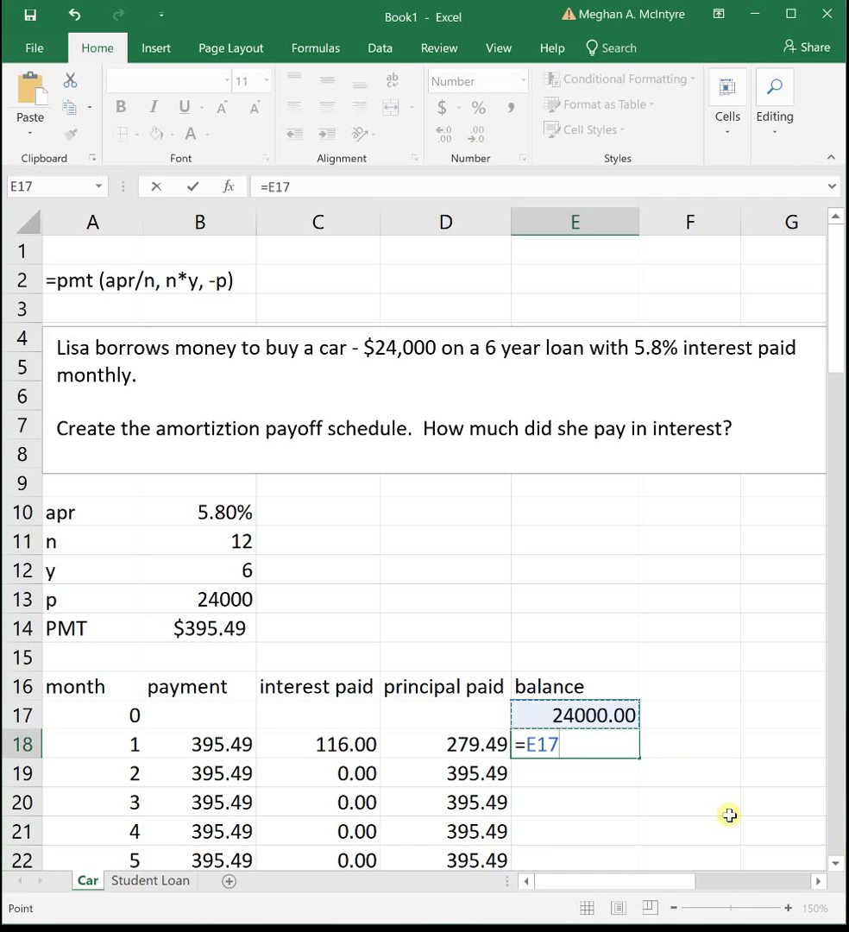
type("-")
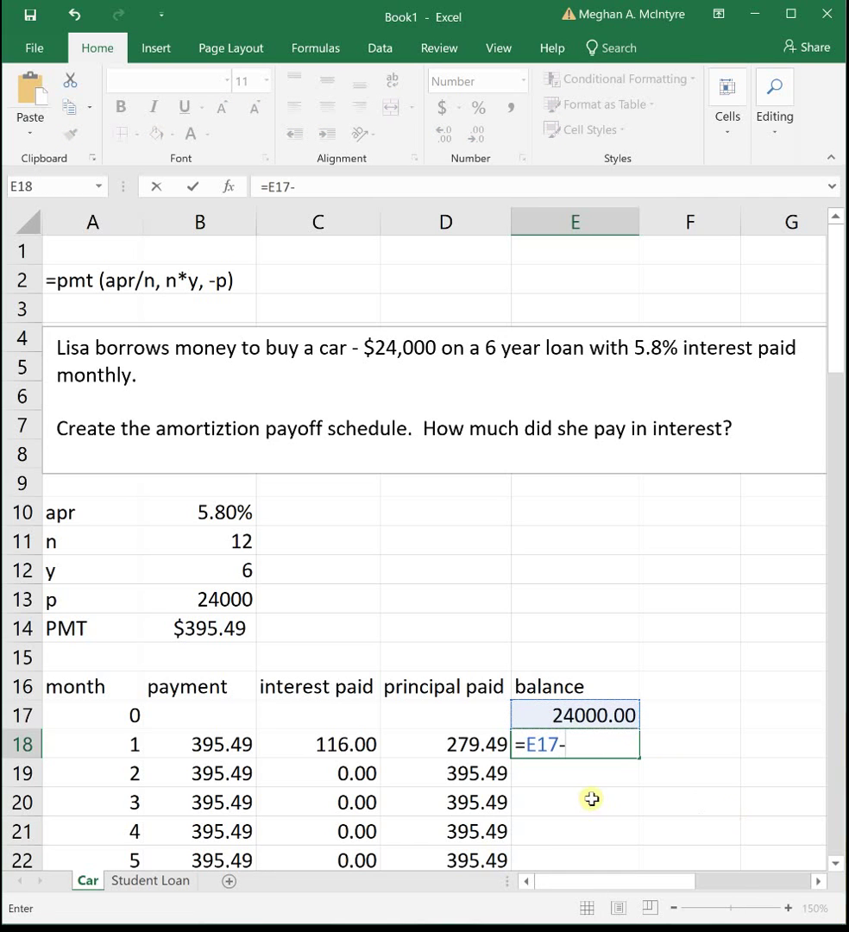
left_click(476, 753)
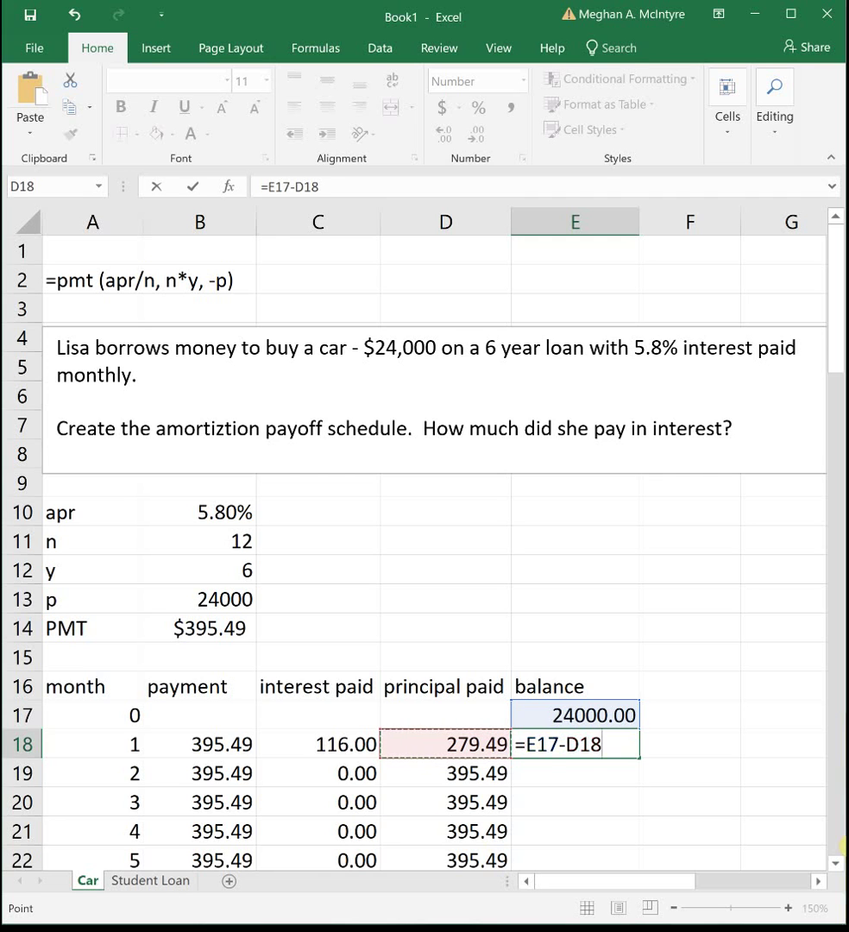
key("Return")
left_click(530, 740)
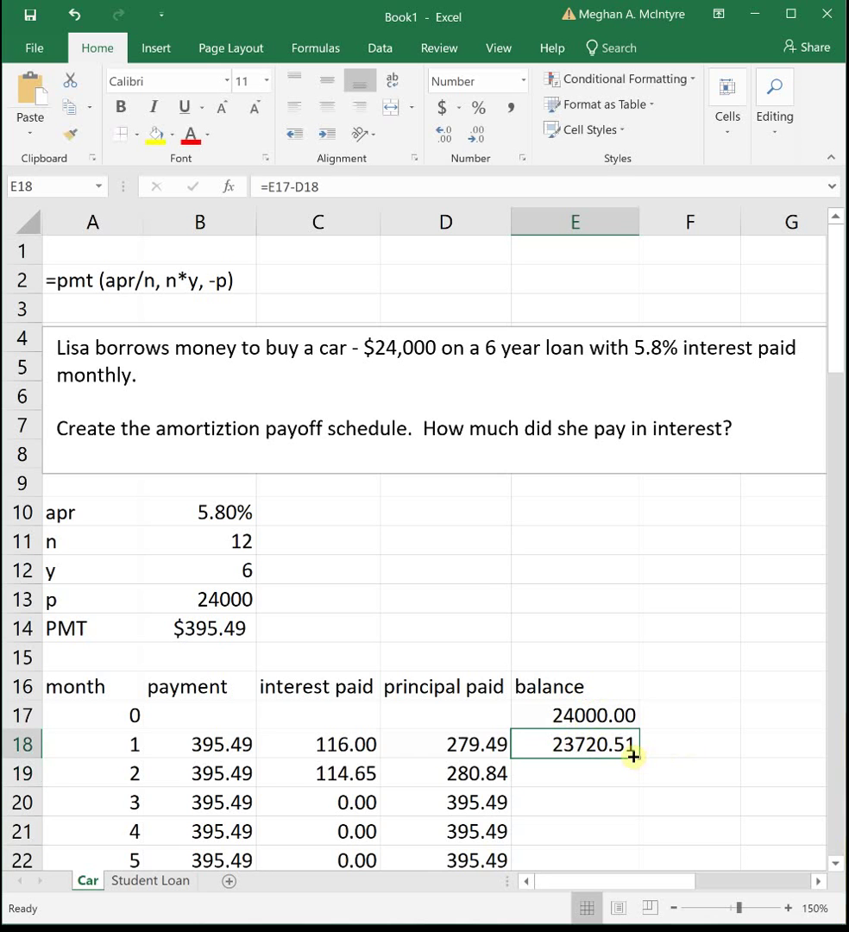
double_click(642, 760)
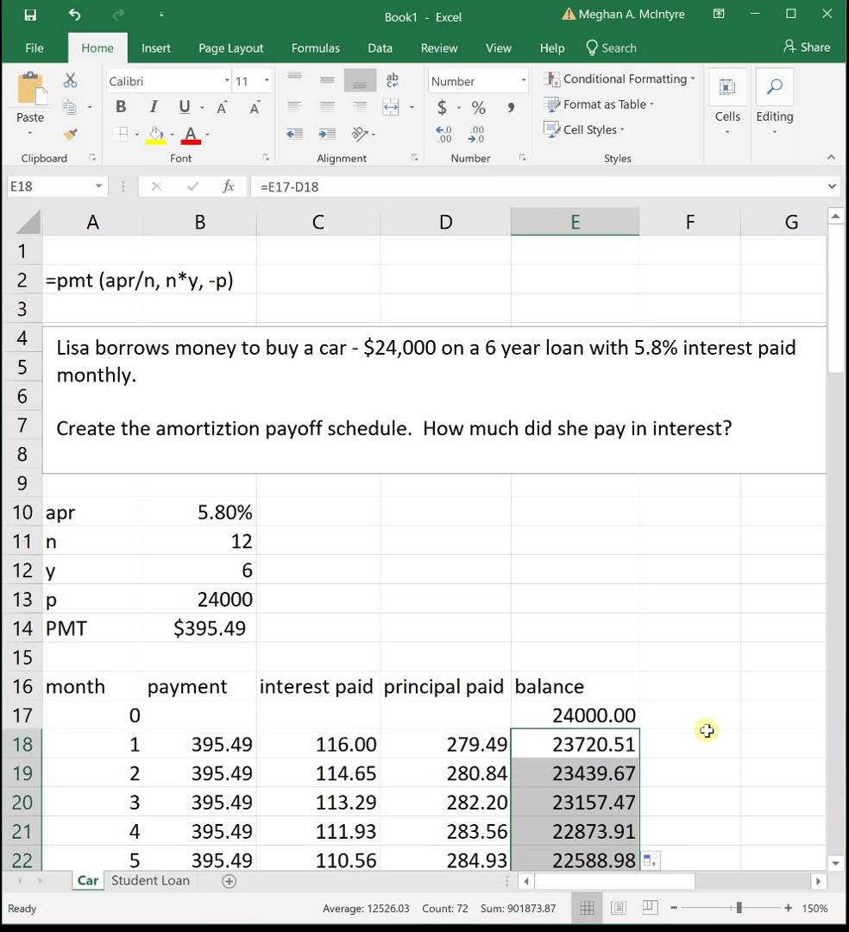
- Examine the schedule down to month 72, checking the final balance in E89 and the last payment in B89
left_click(704, 734)
scroll(707, 730, "down", 2)
scroll(557, 786, "down", 1)
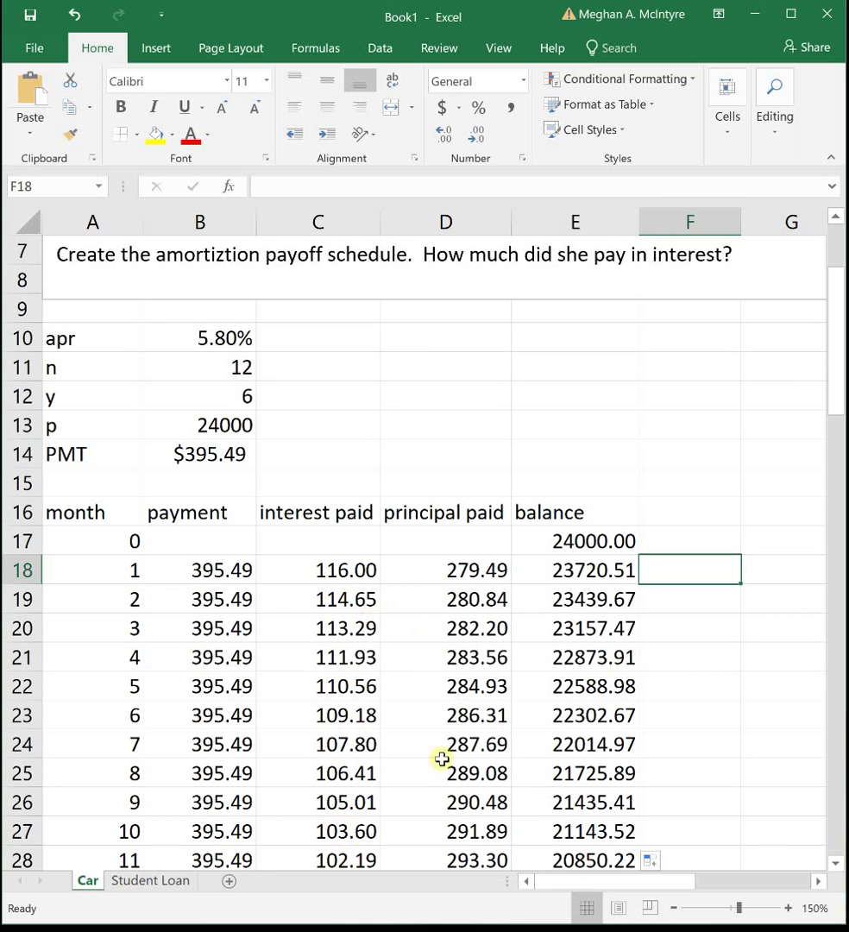
scroll(480, 749, "down", 13)
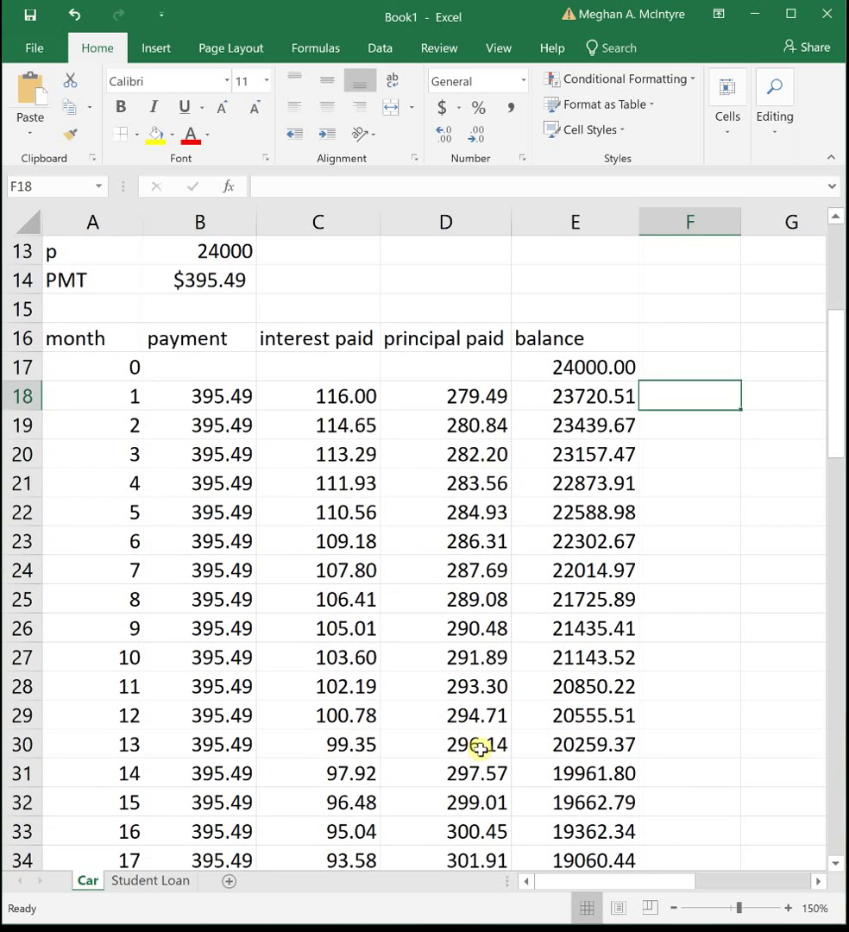
scroll(480, 749, "down", 11)
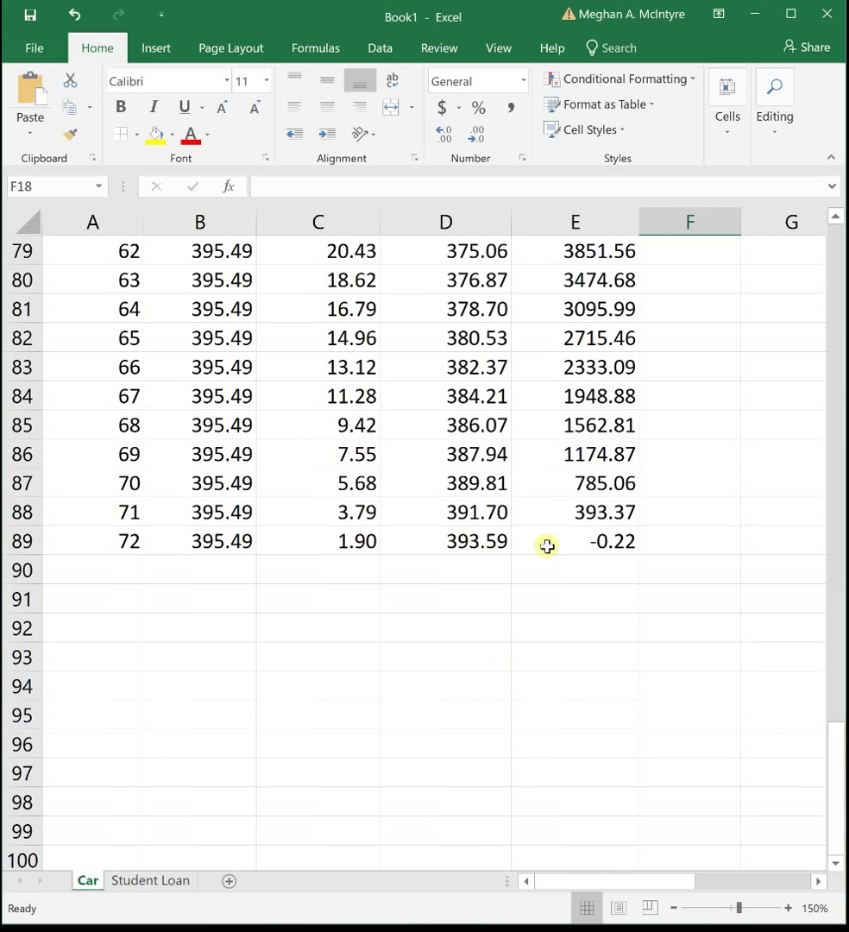
left_click(603, 541)
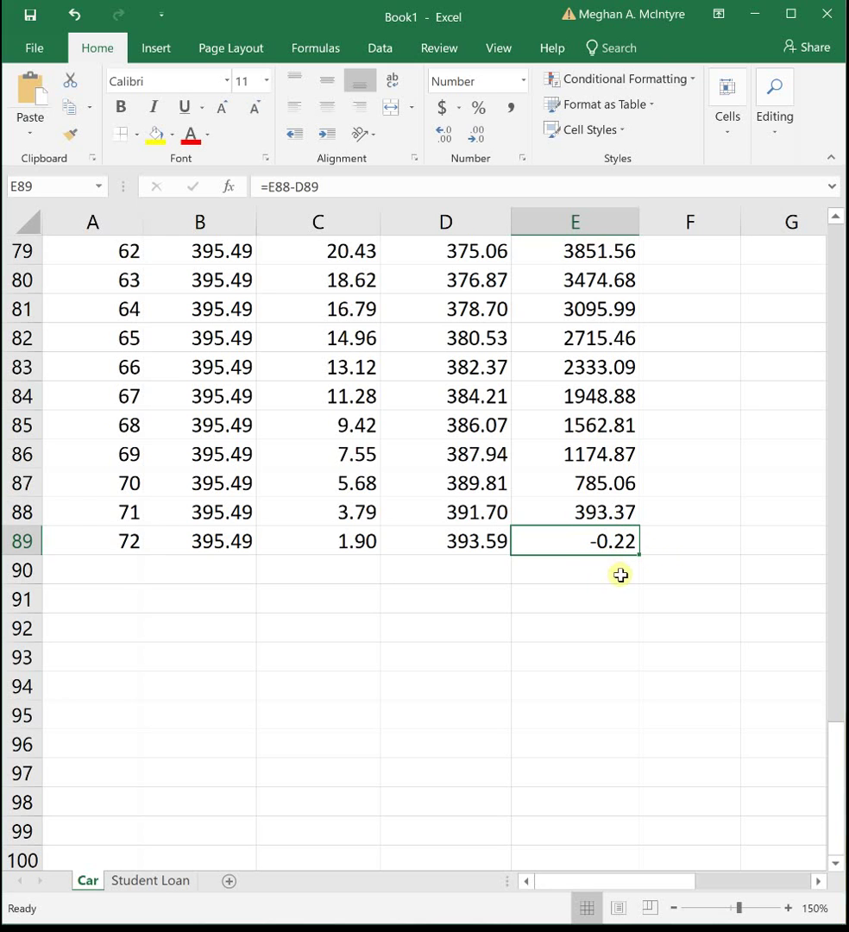
left_click(177, 540)
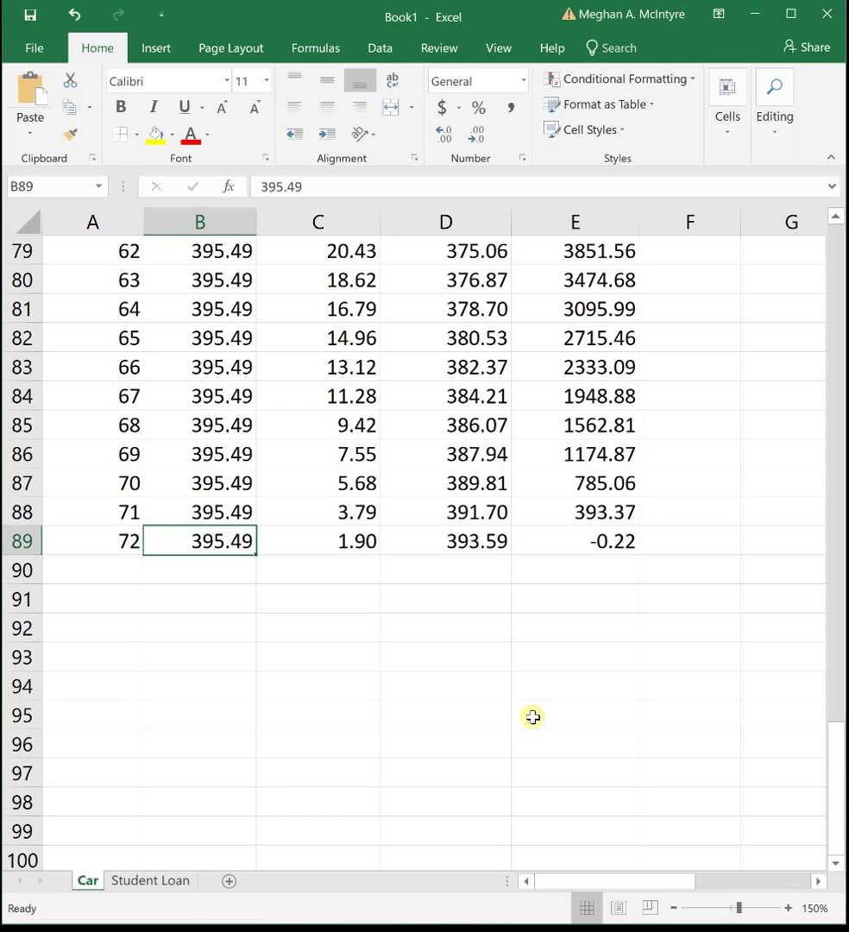
- Set month 72's payment in B89 to 395.27
type("395.")
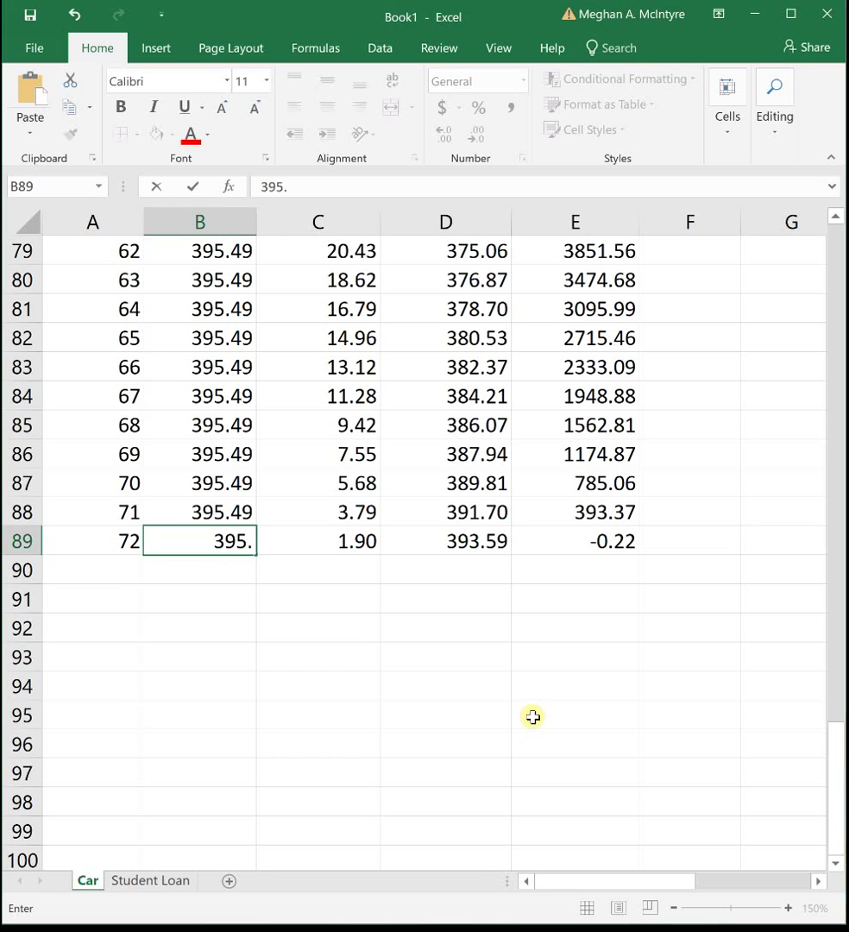
type("27")
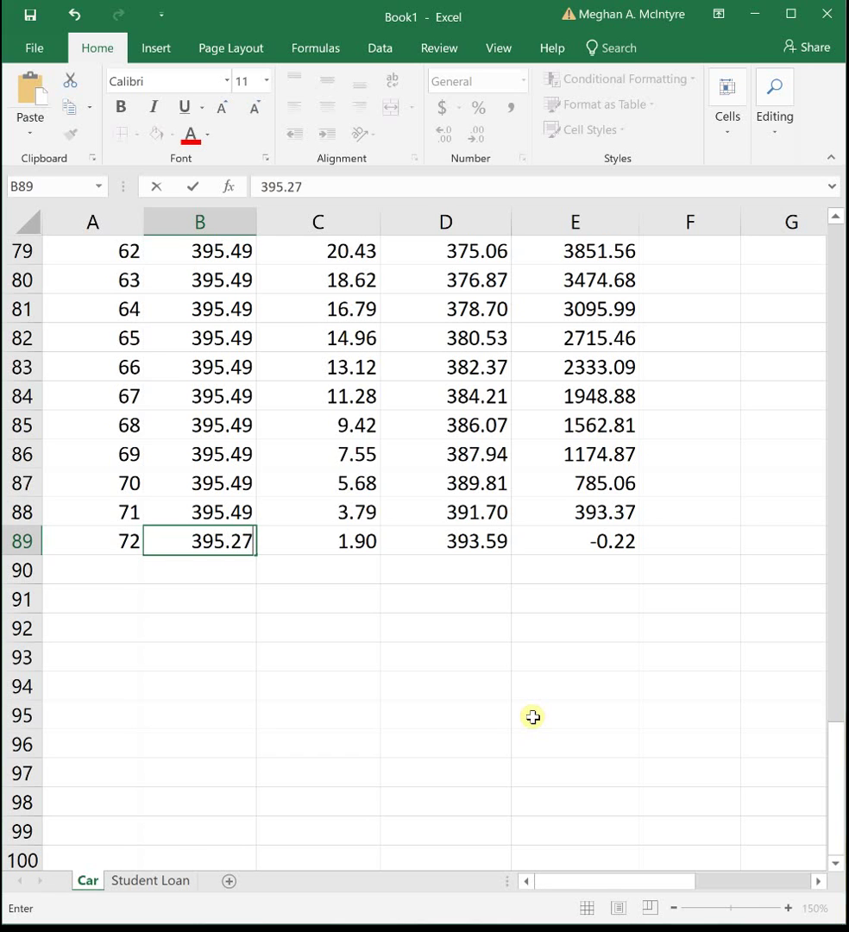
key("Return")
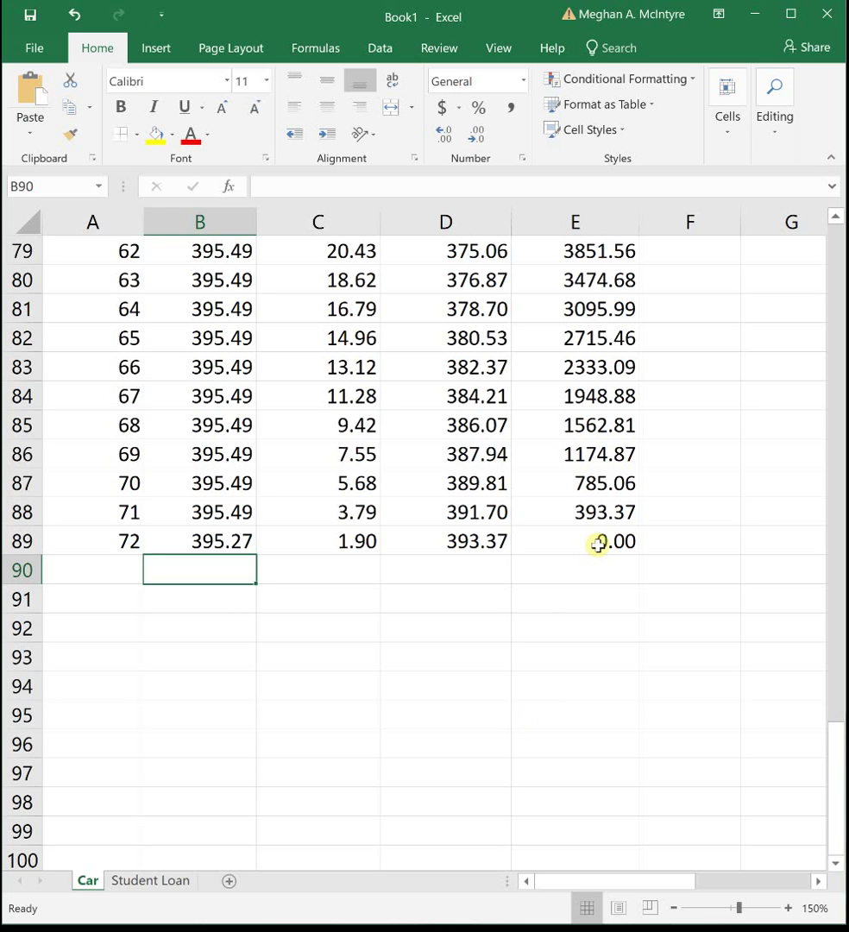
- Add the bold label "total" in A91, below the schedule
left_click(75, 600)
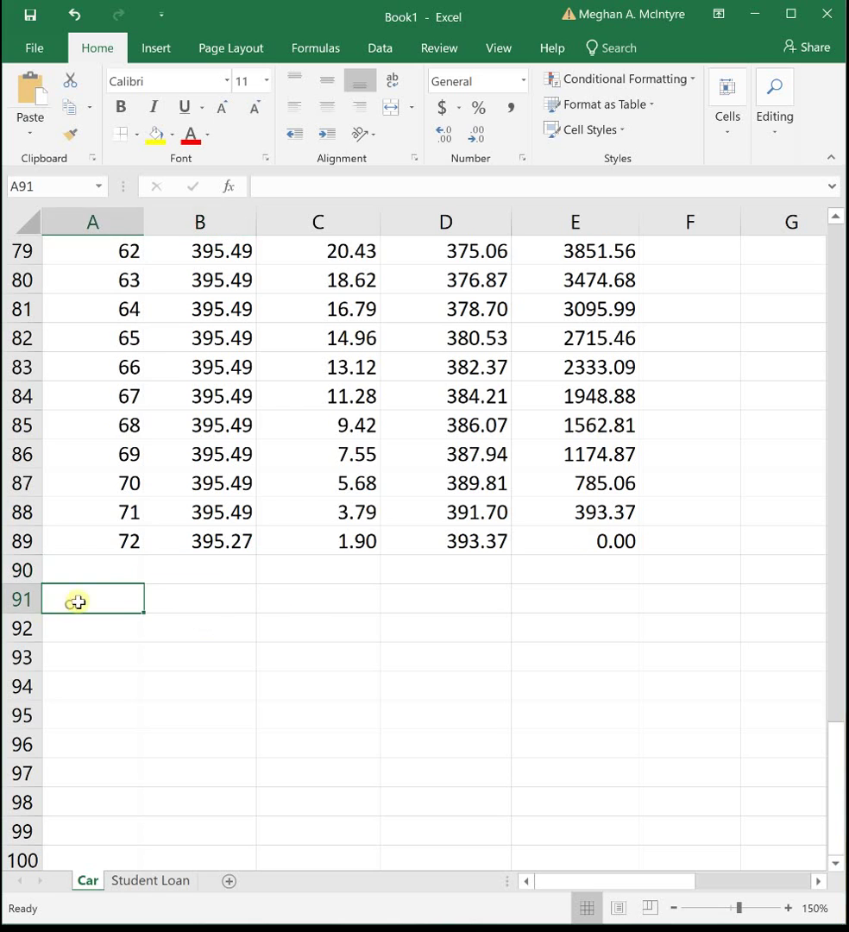
key("ctrl+b")
type("total")
key("Tab")
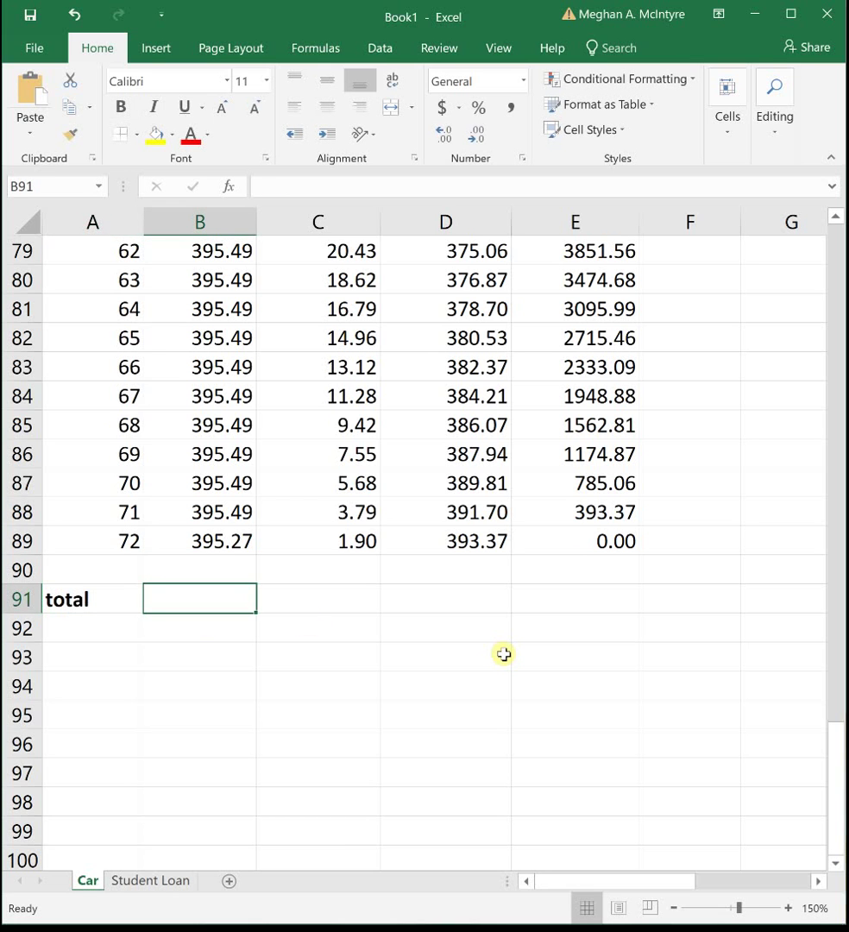
- Total the payment column in B91 with =sum(B18:B89) and apply the dollar Accounting number format
type("=")
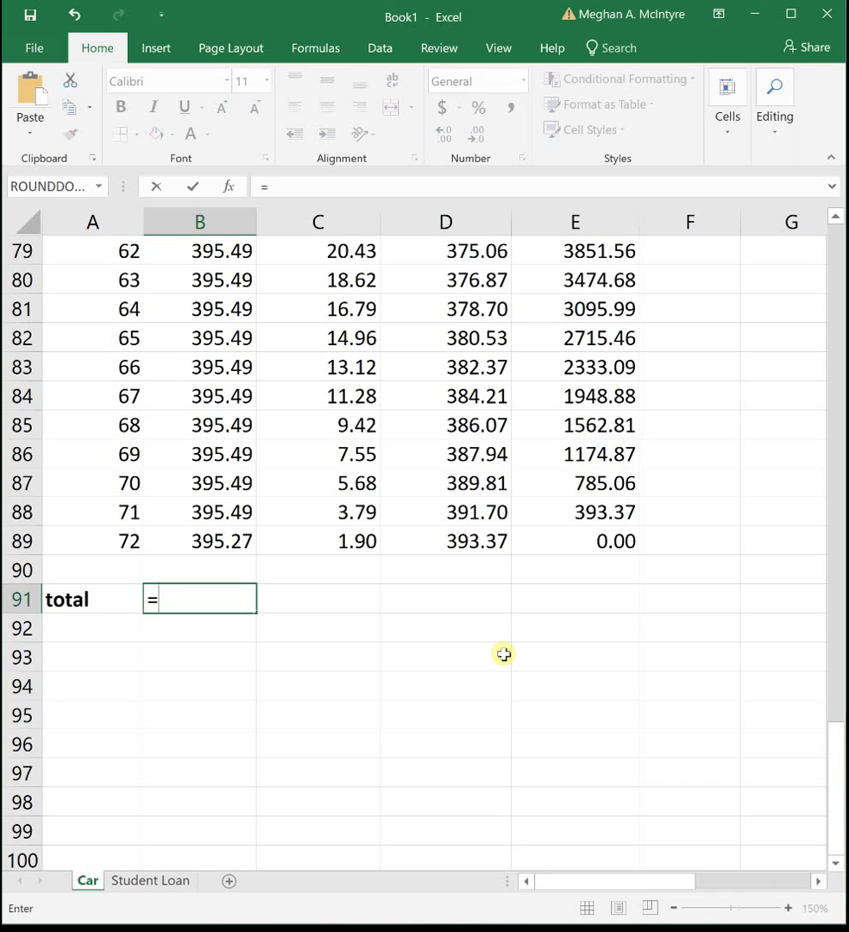
type("sum(")
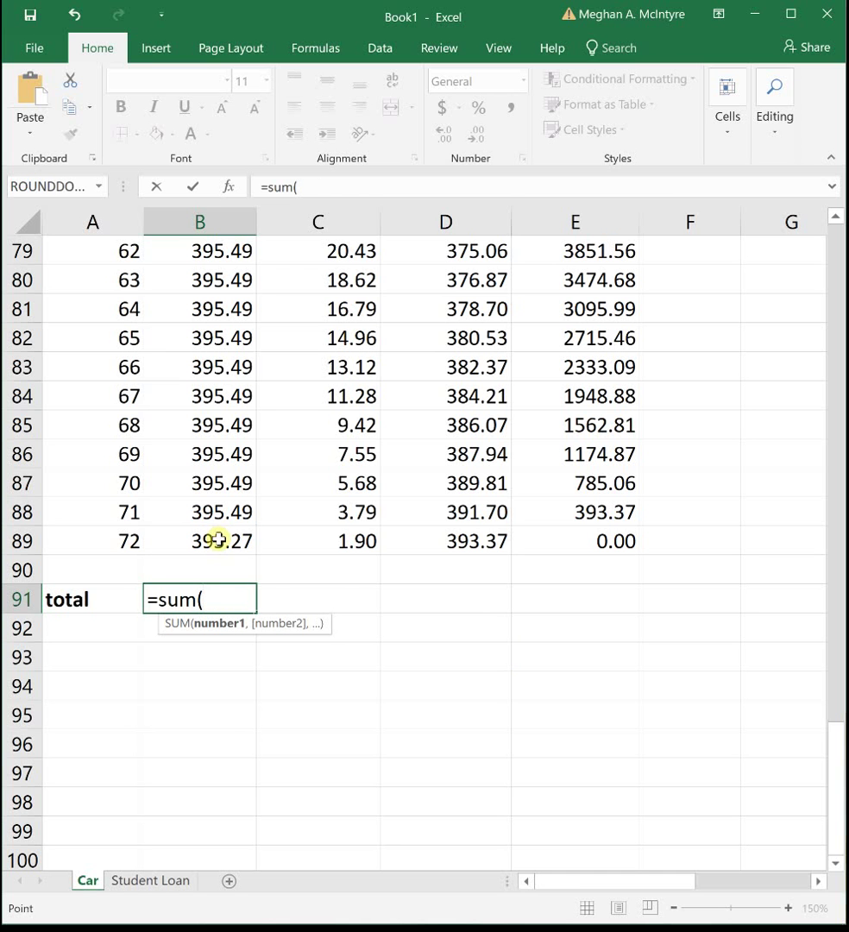
left_click_drag(220, 540, 267, 358)
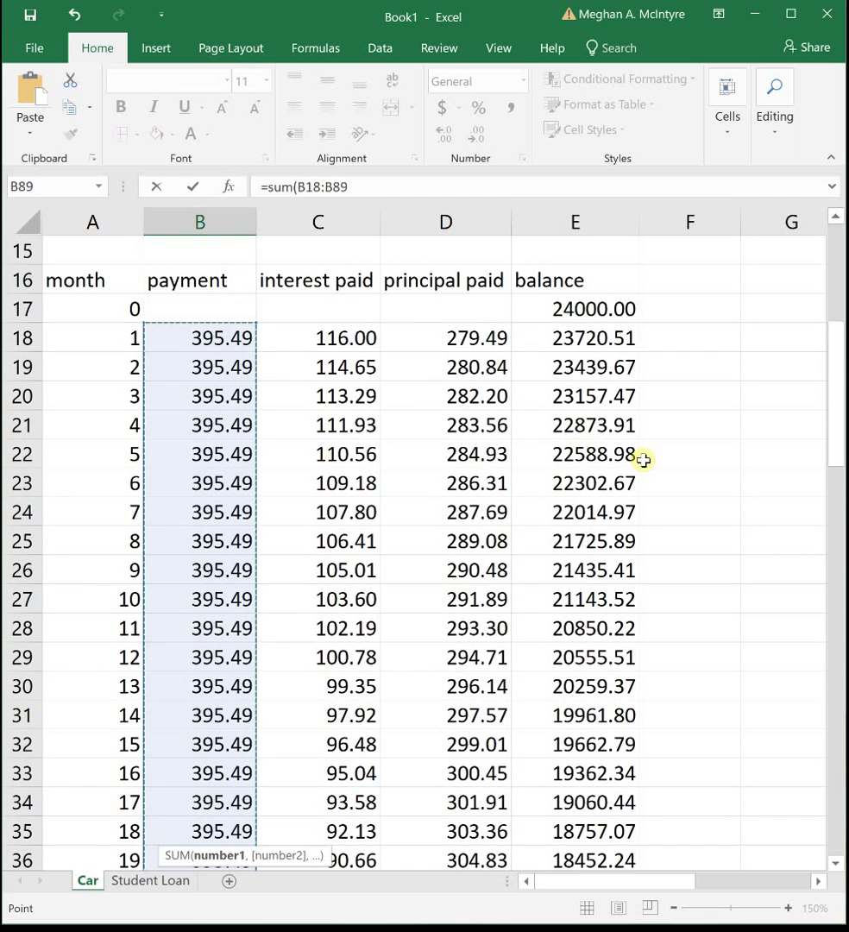
type(")")
scroll(655, 419, "down", 20)
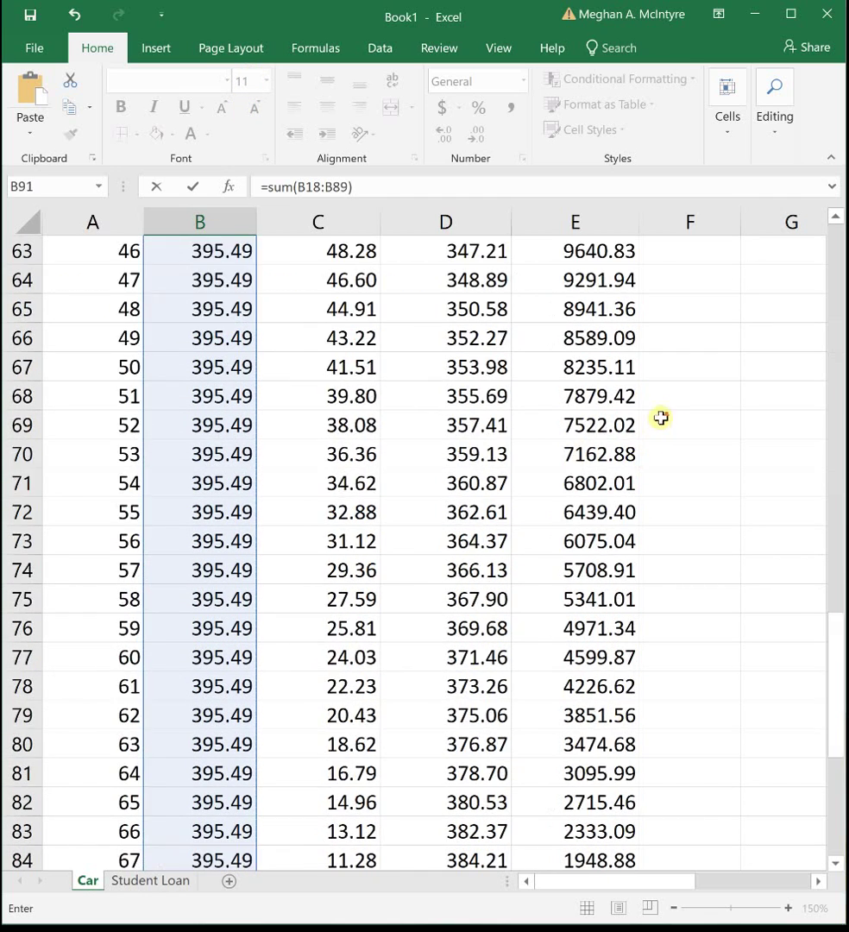
scroll(657, 423, "up", 12)
scroll(656, 423, "up", 4)
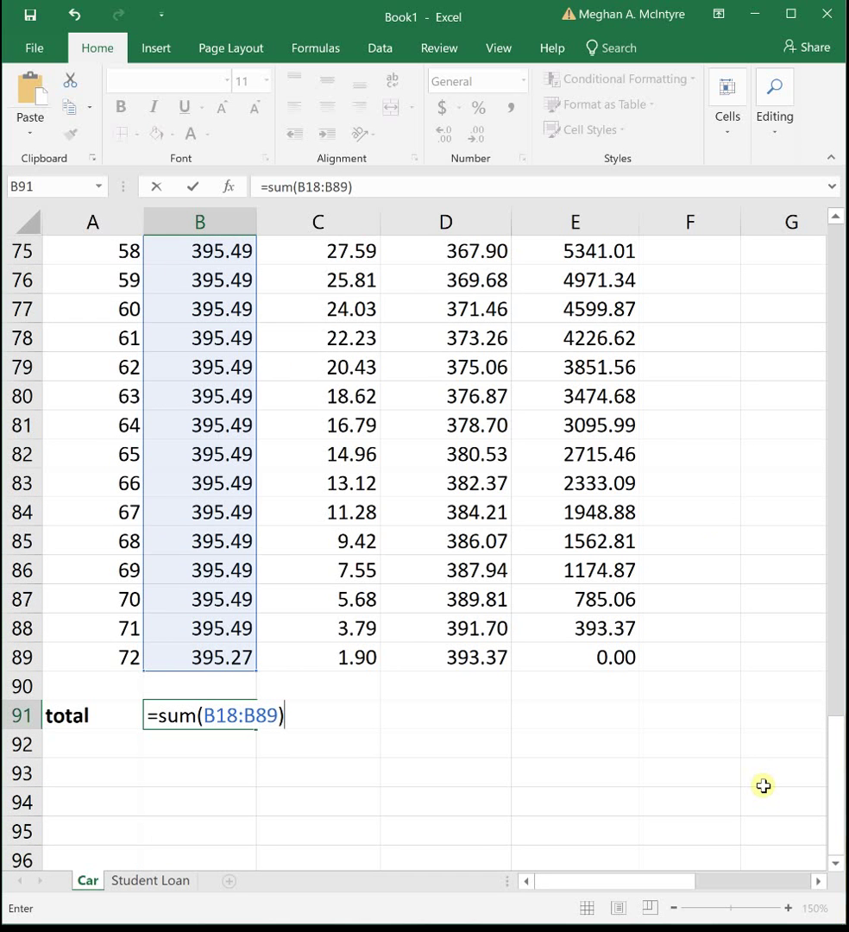
key("Return")
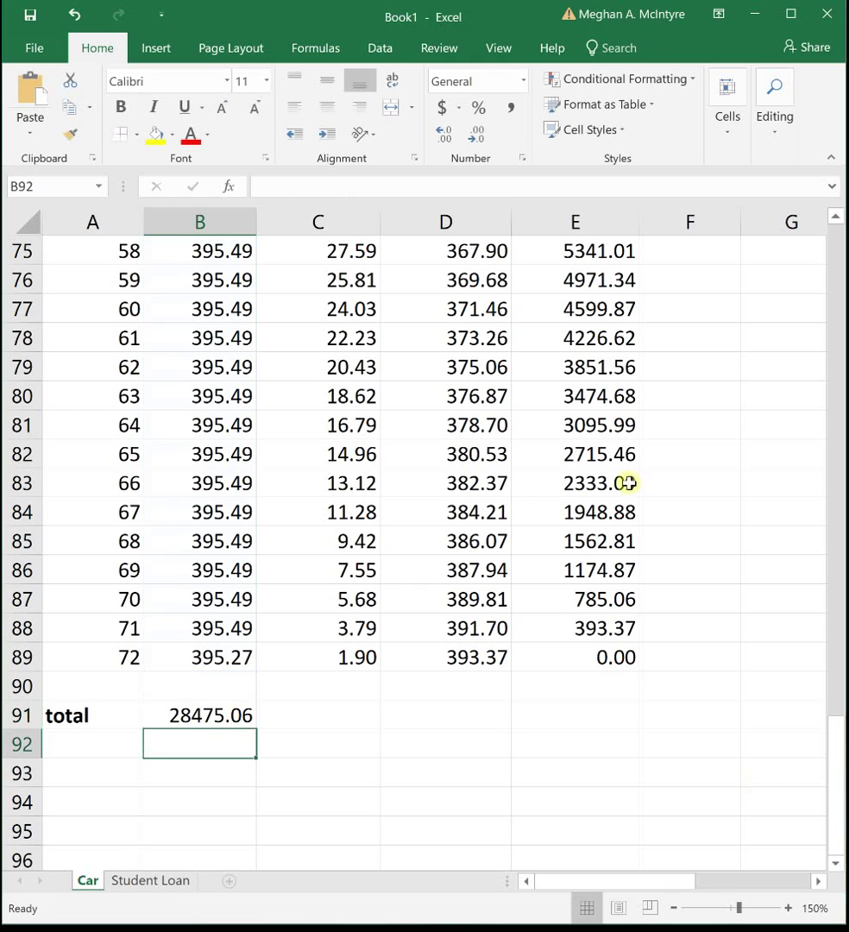
left_click(228, 711)
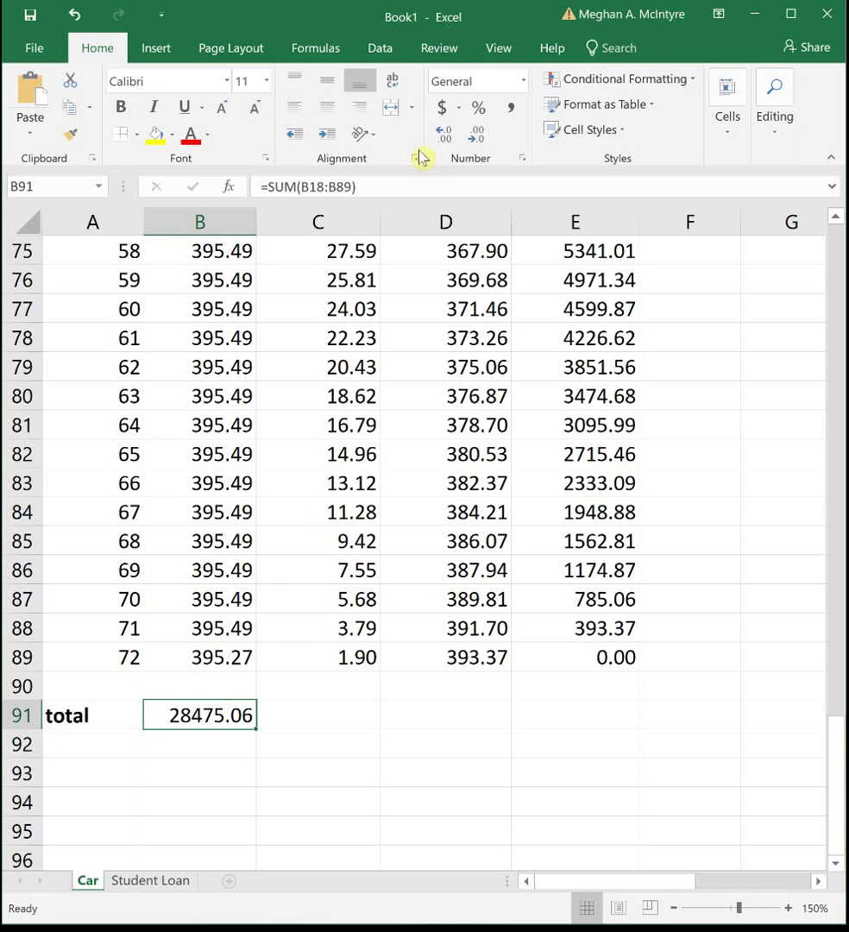
left_click(442, 109)
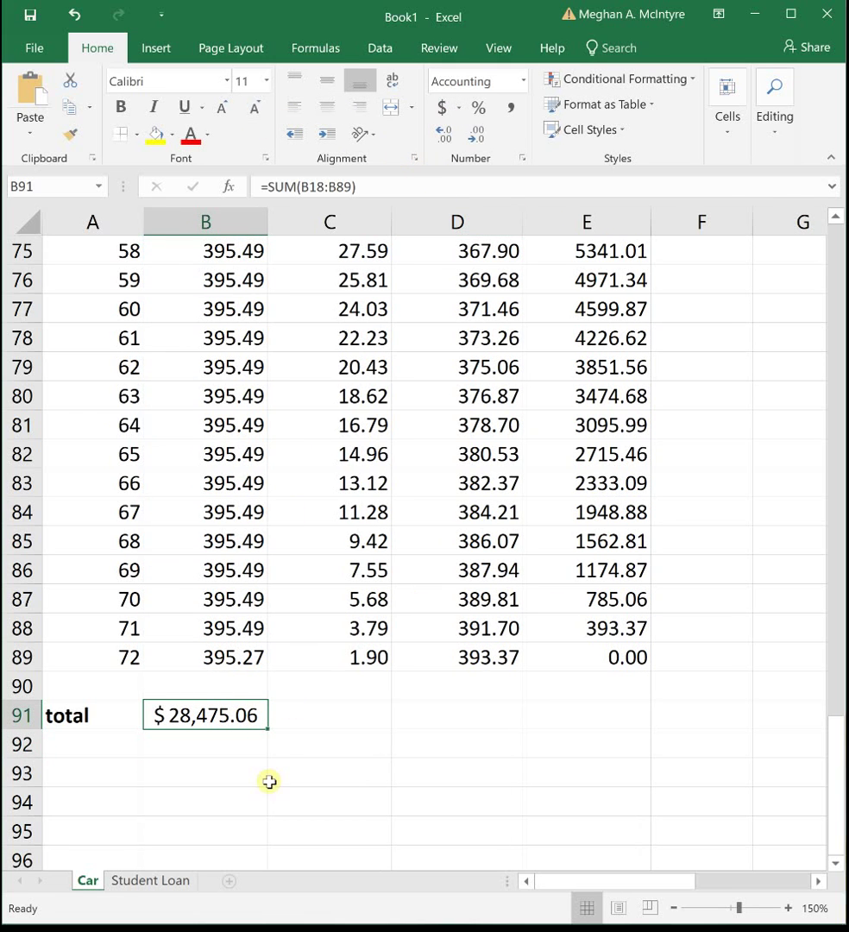
- Copy the payment total formula from B91 into C91 to total the interest paid
left_click(326, 718)
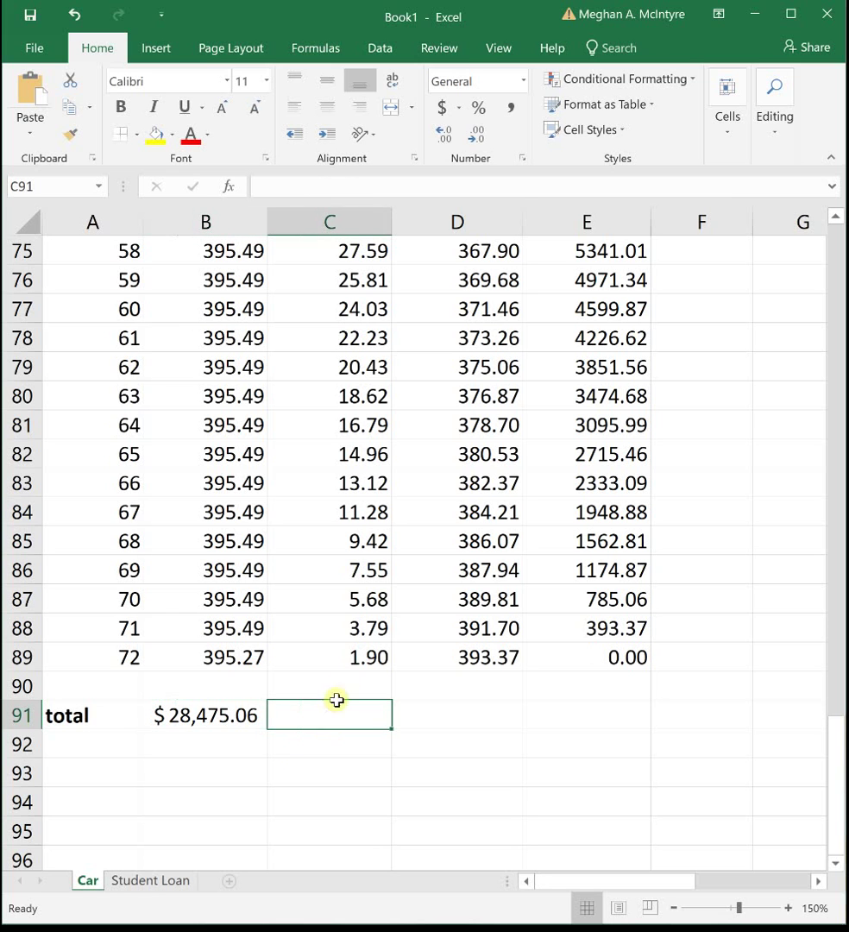
left_click(249, 718)
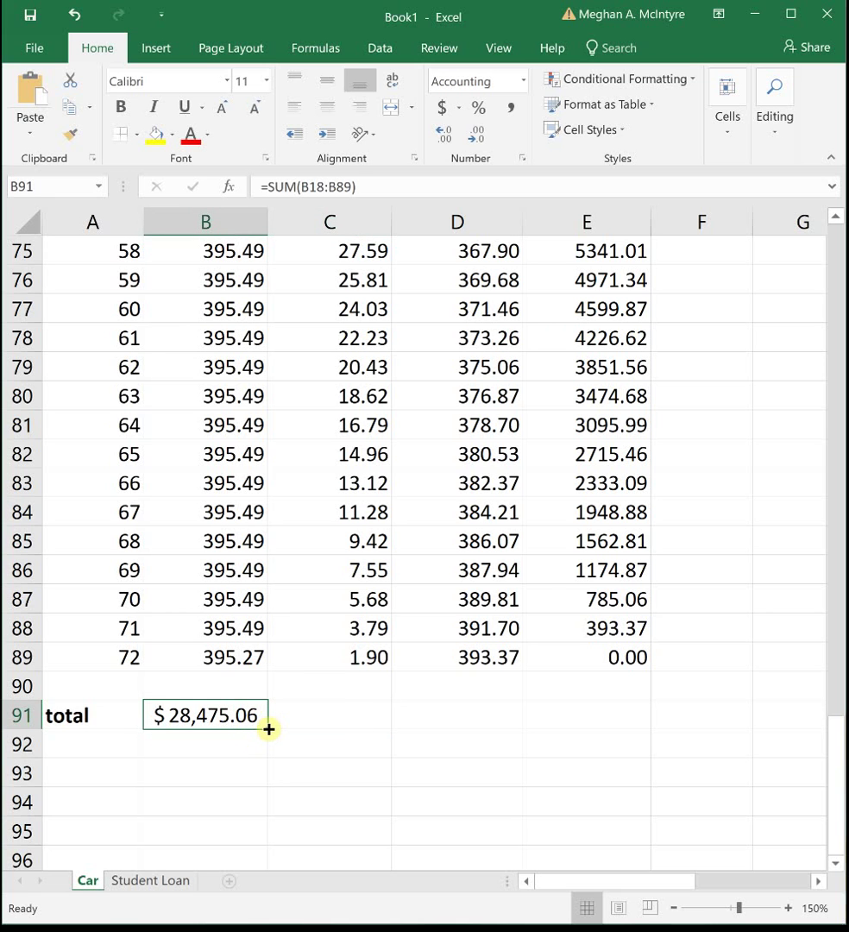
left_click_drag(269, 728, 358, 716)
left_click(358, 715)
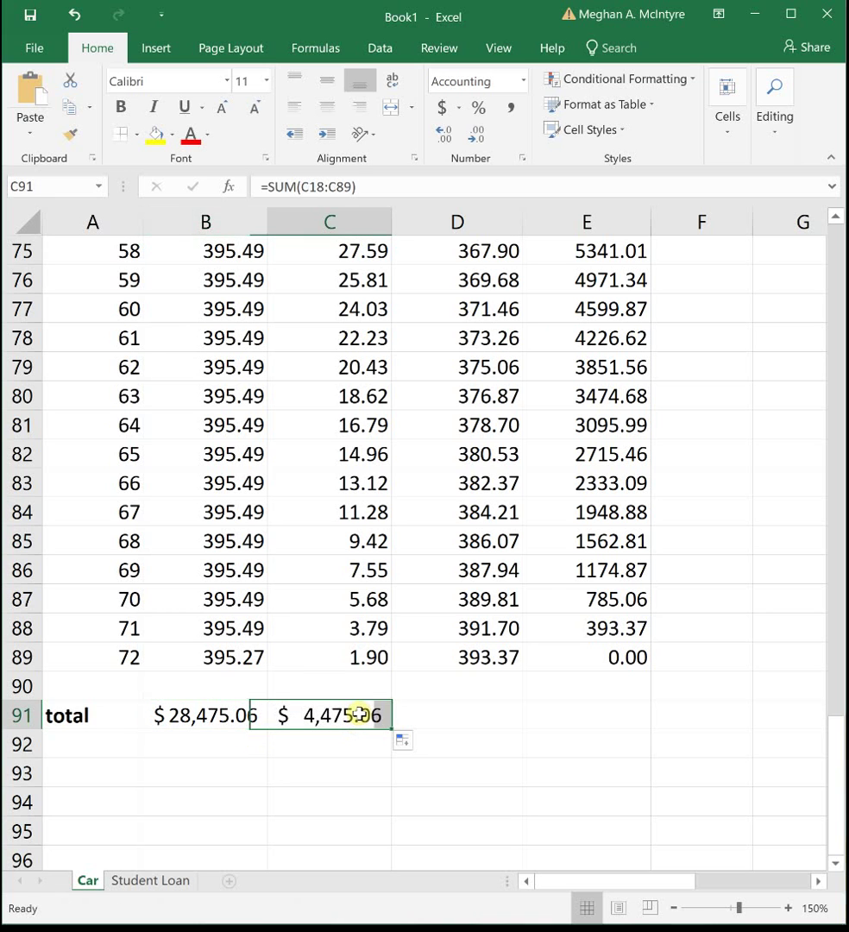
- Label the totals "pay off" in B90 and "interest" in C90
left_click(210, 689)
type("pay off")
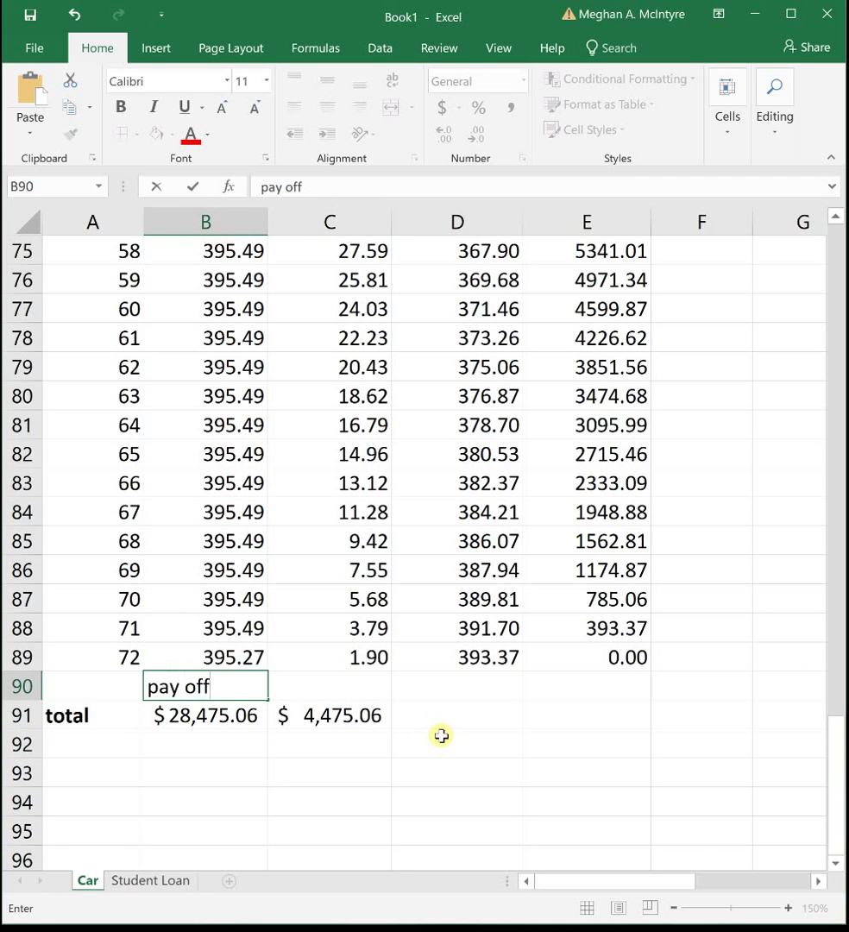
key("Tab")
type("intr")
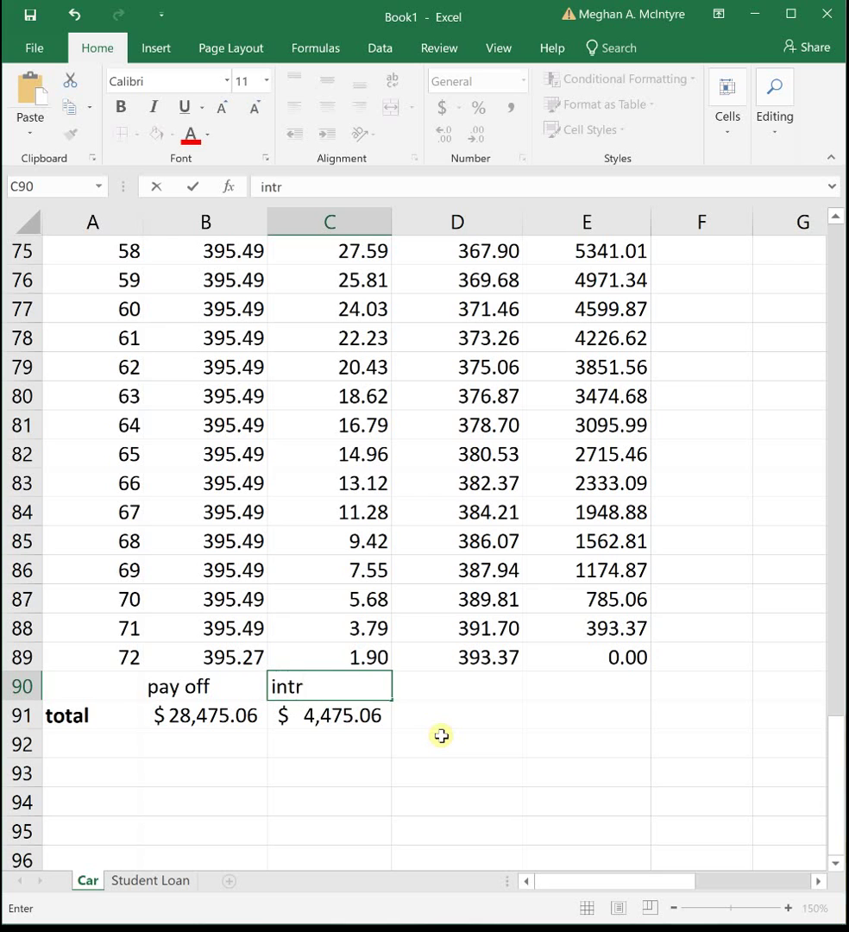
key("BackSpace")
type("erest")
key("Tab")
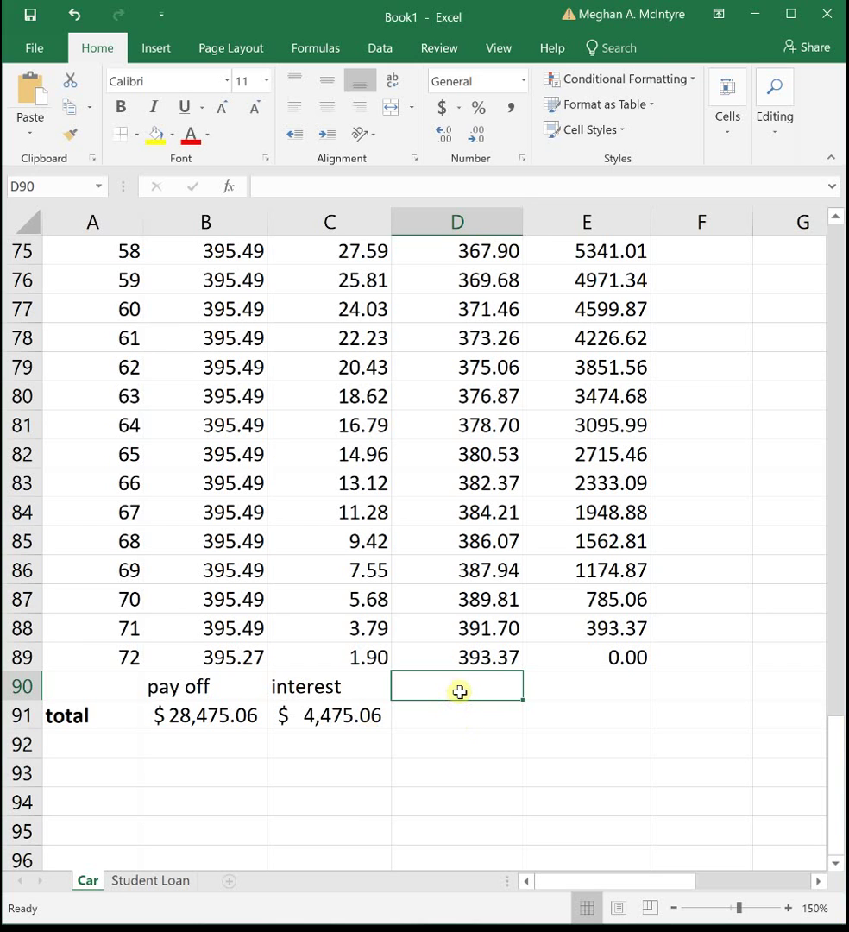
- Copy the interest total formula from C91 into D91 and label it "balance" in D90
left_click(375, 713)
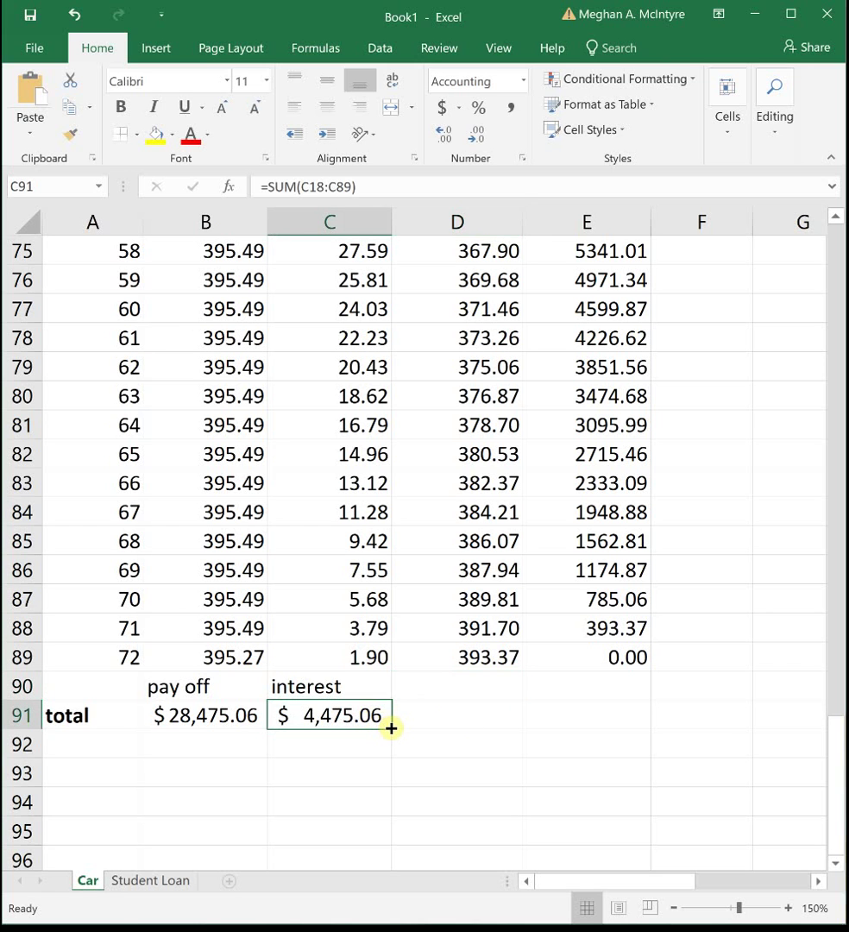
left_click_drag(391, 727, 471, 734)
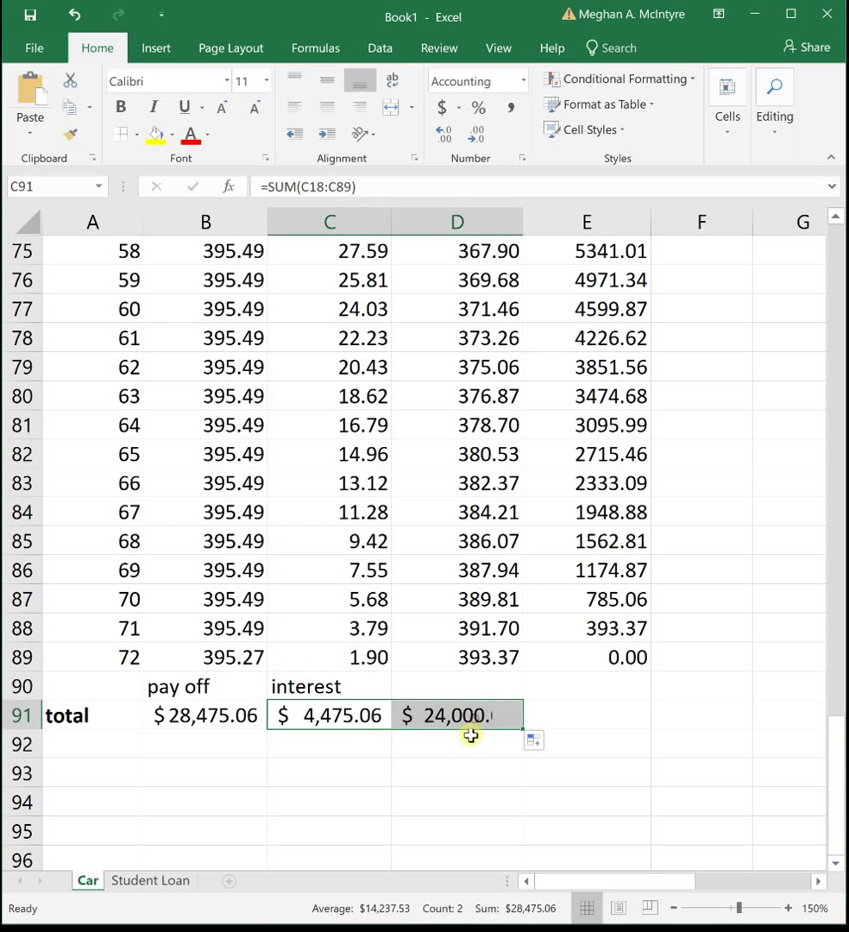
left_click(480, 683)
type("balance")
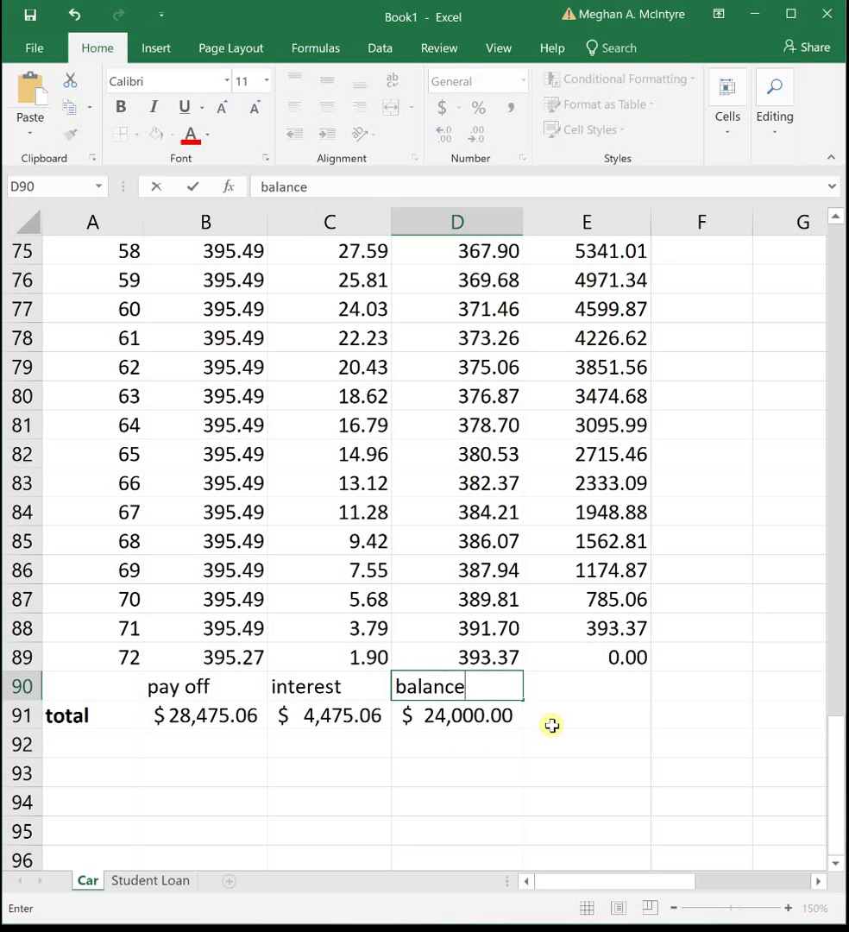
key("Return")
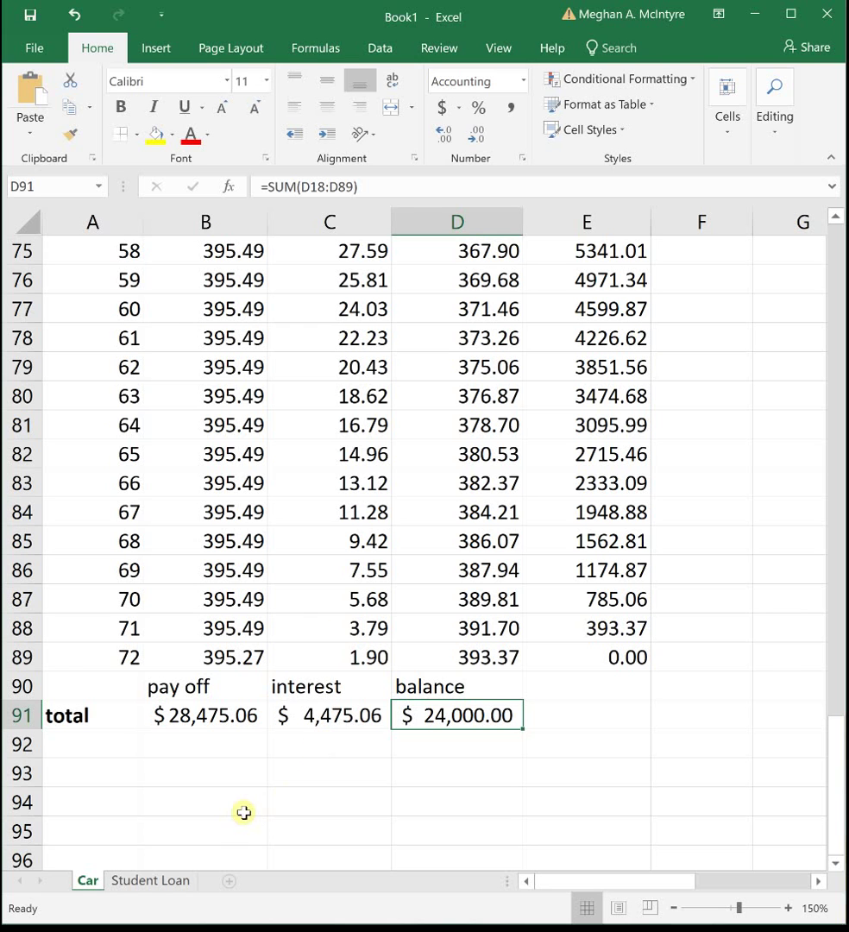
- On the Student Loan sheet, enter the labels apr, n, y, p and PMT in A10 through A14
left_click(151, 880)
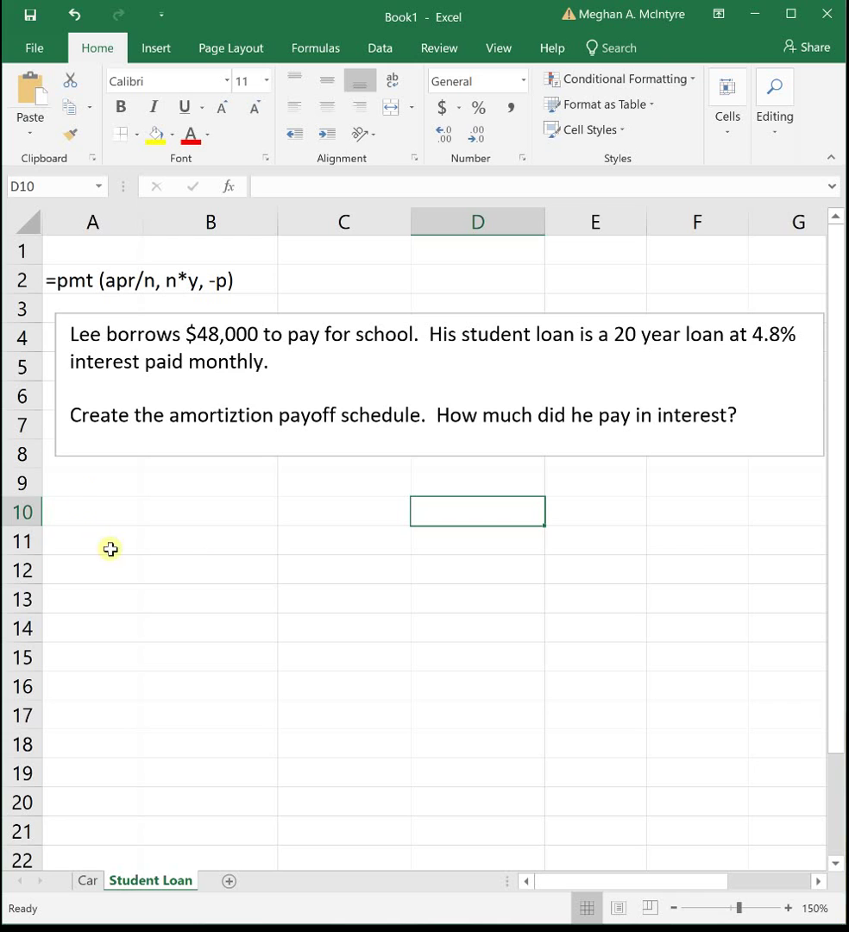
left_click(99, 519)
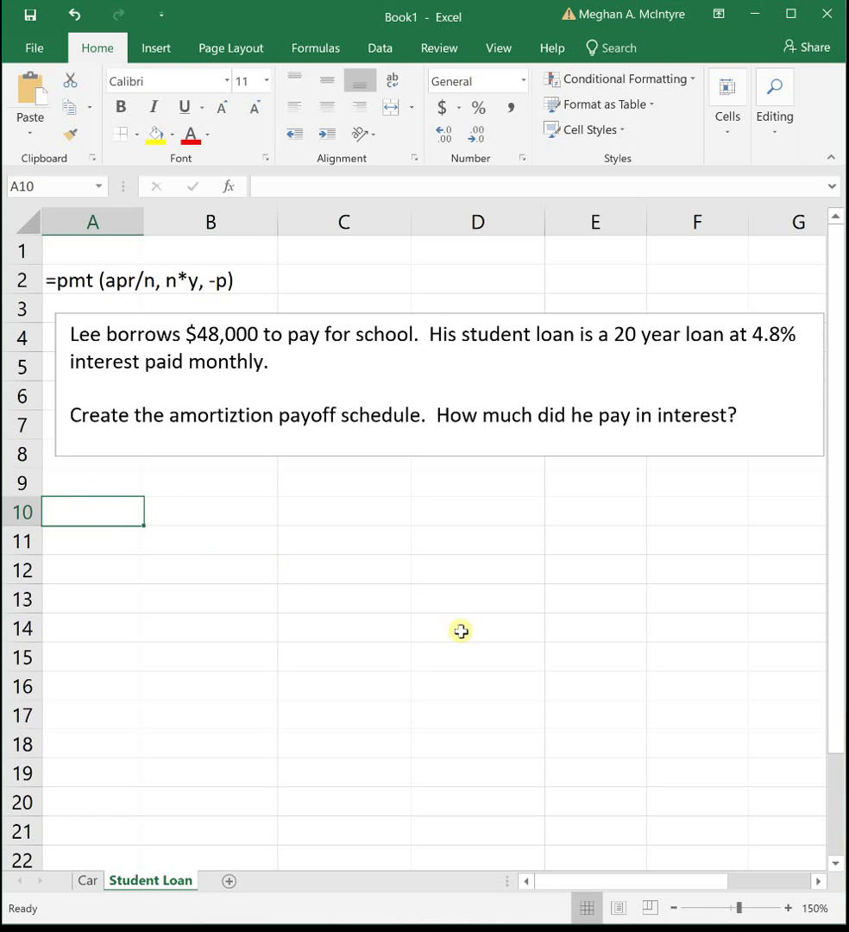
type("apr")
key("Return")
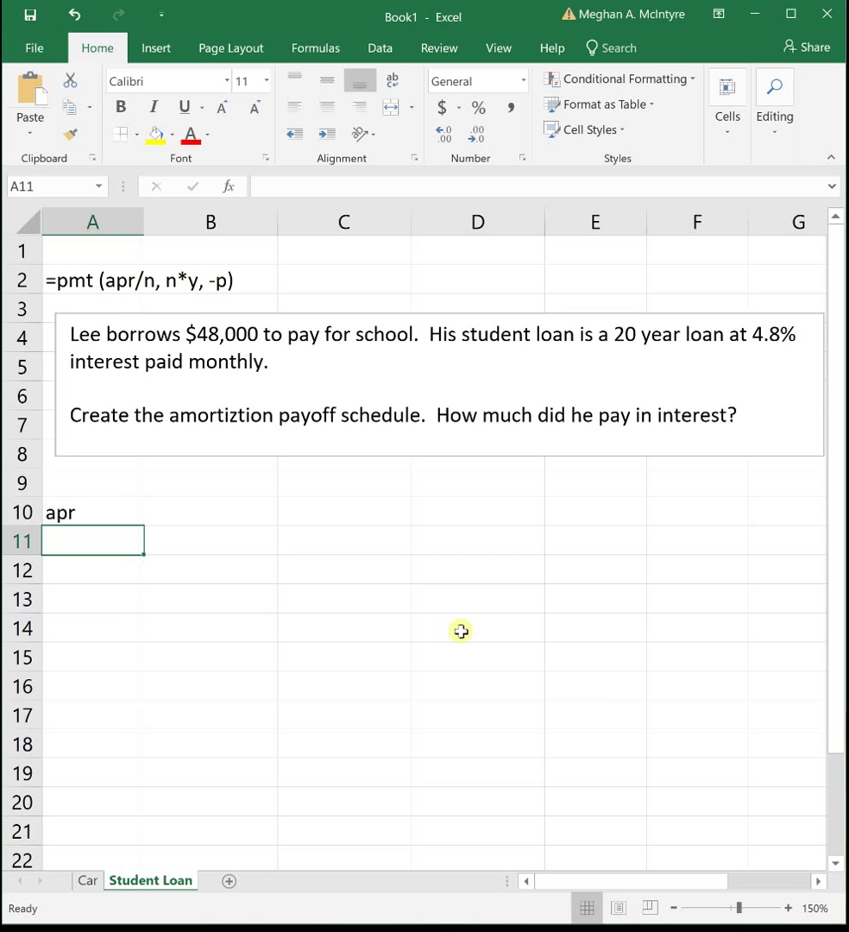
type("n")
key("Return")
type("y")
key("Return")
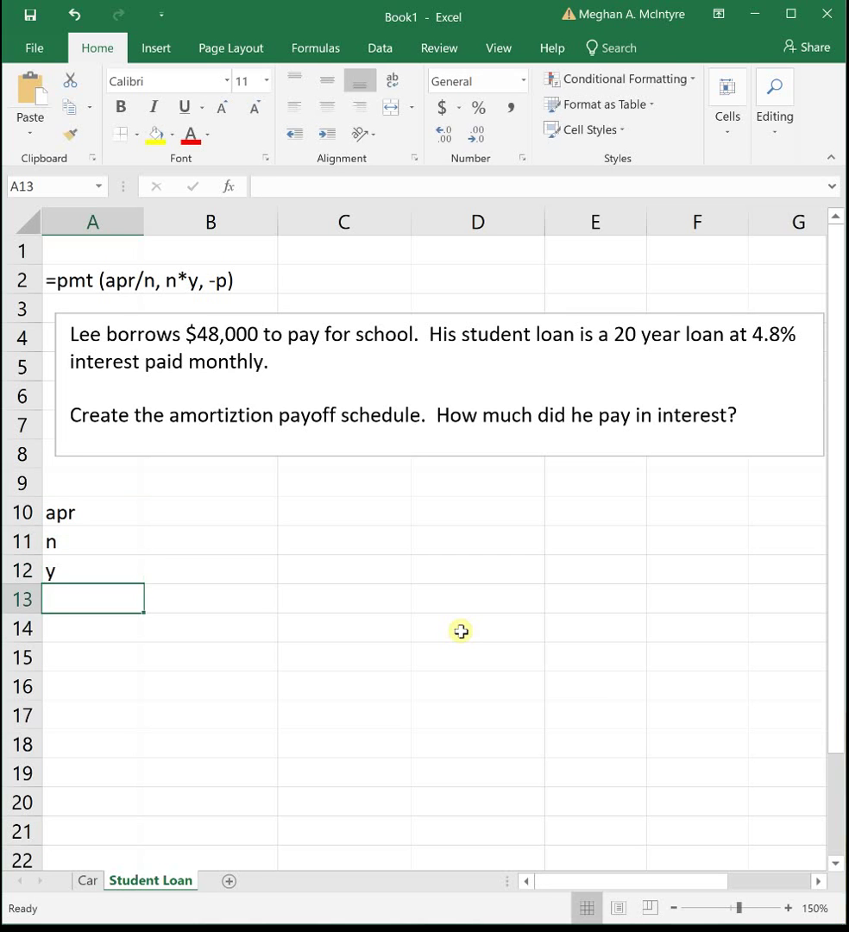
type("p")
key("Return")
type("PMT")
key("Tab")
- Calculate the student loan payment in B14 with =pmt(B10/B11, B11*B12, -B13)
type("=")
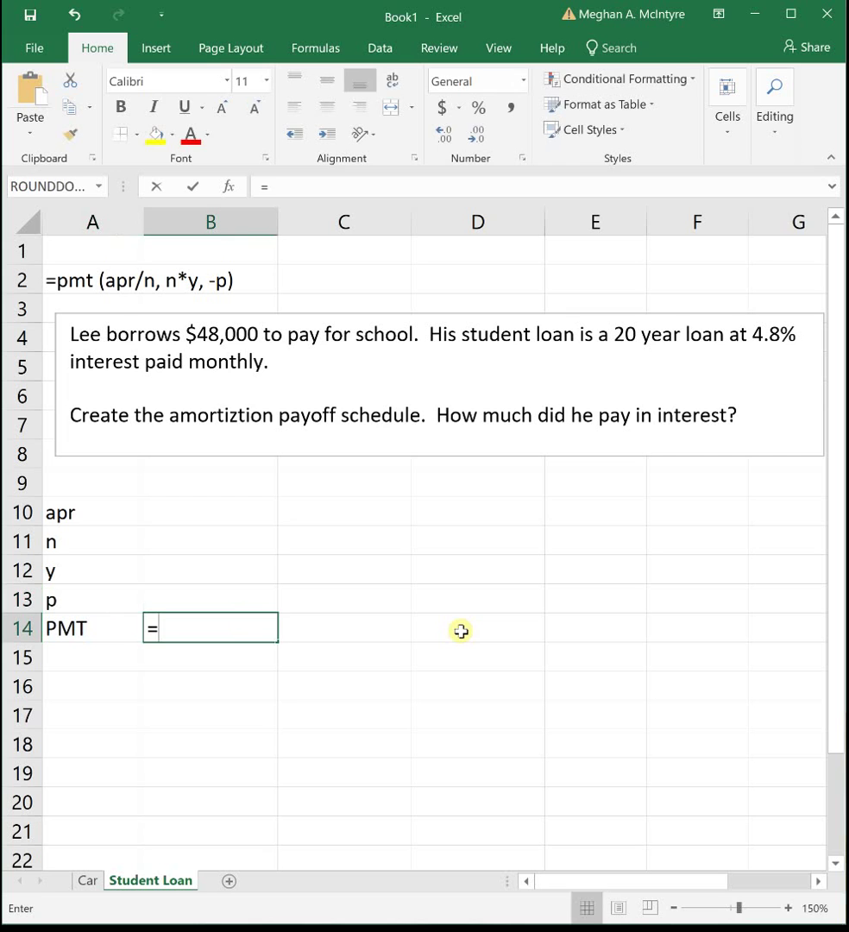
type("pmt(")
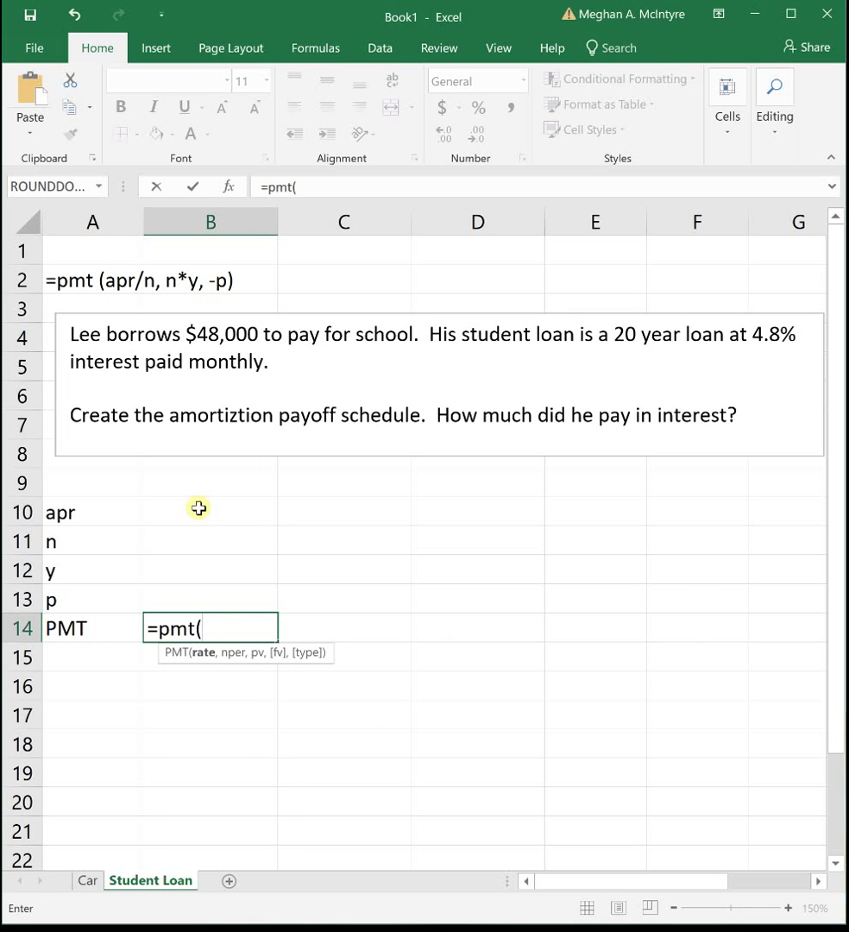
left_click(198, 507)
type("/")
left_click(189, 540)
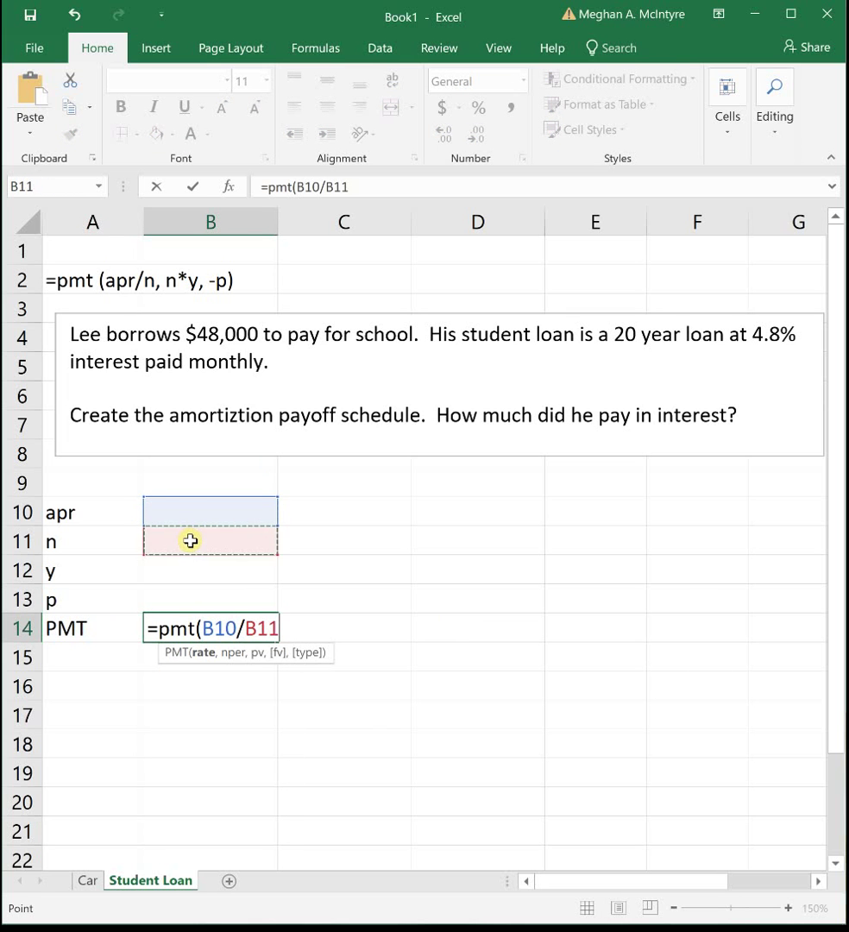
type(",")
left_click(189, 540)
type("*")
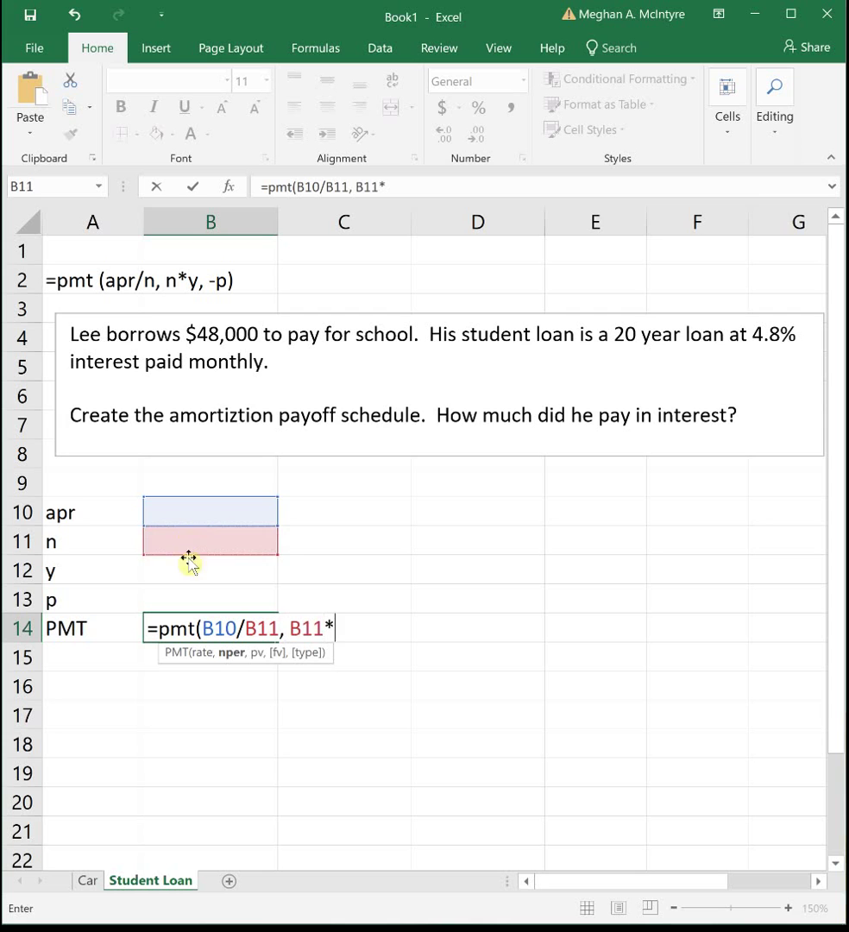
left_click(185, 566)
type(", -")
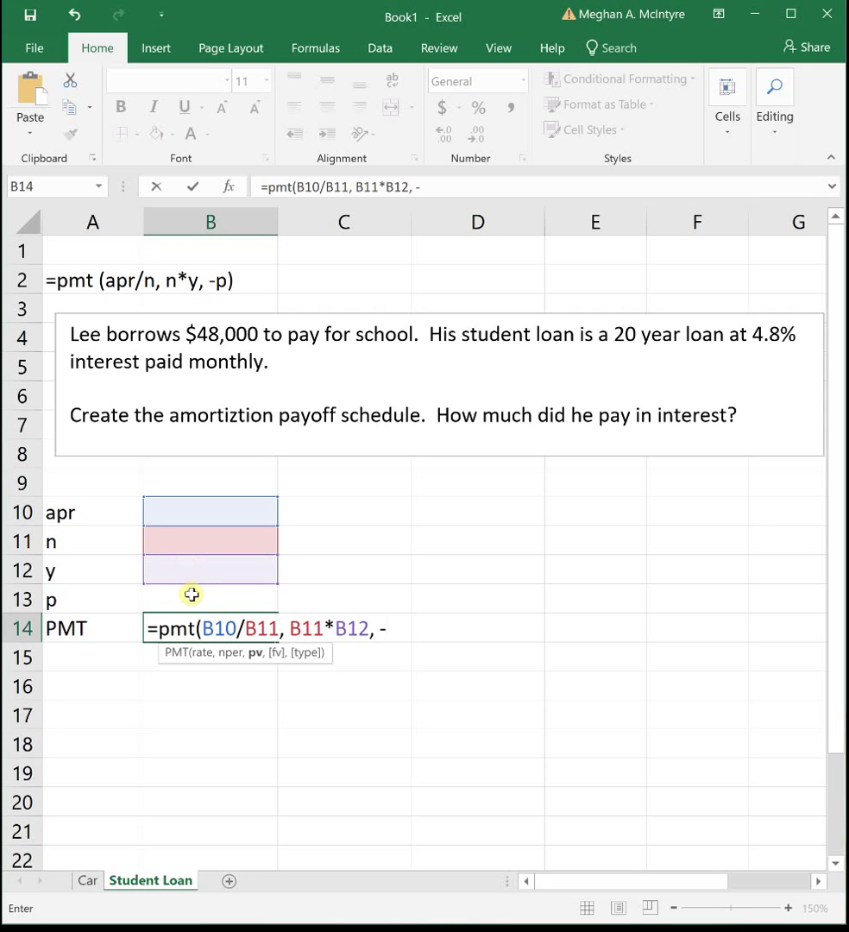
left_click(192, 595)
type(")")
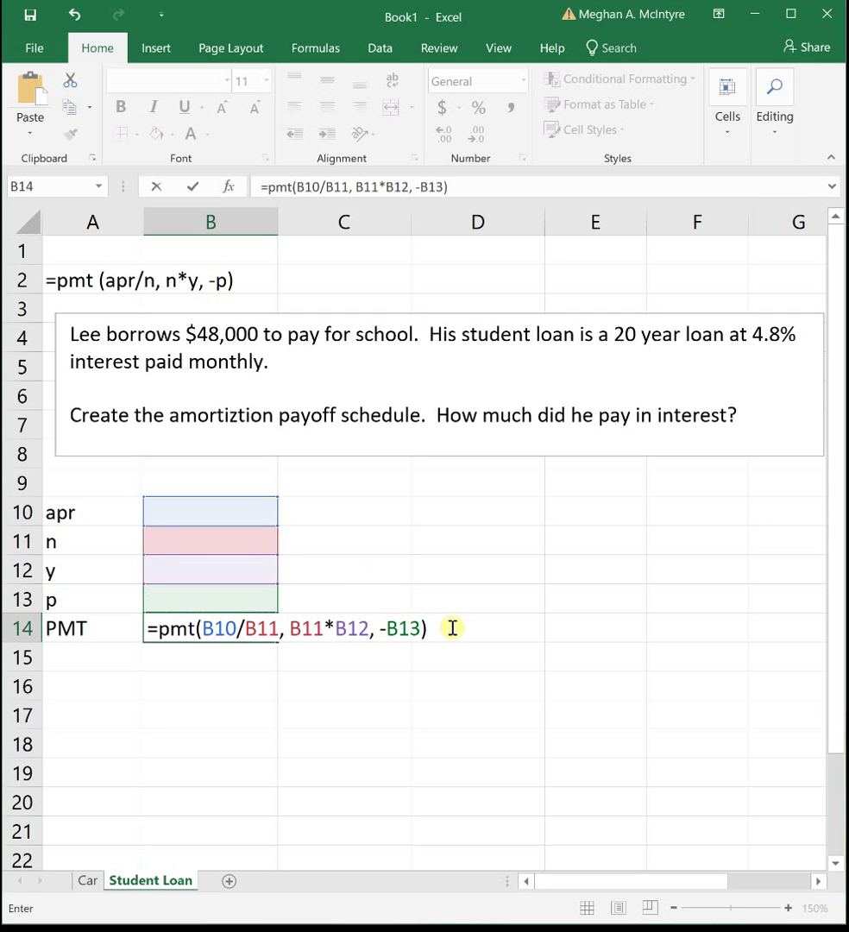
key("Return")
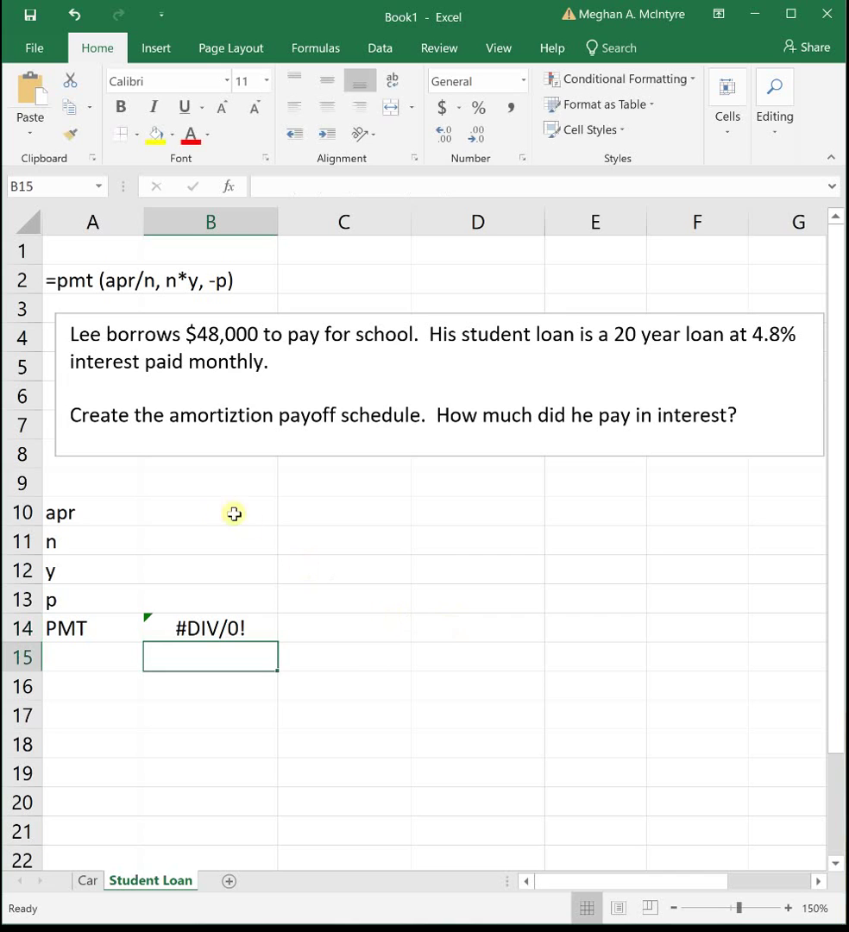
- Enter the student loan values: 48000 for p in B13, 20 for y, 12 for n and 4.8% for apr in B10
left_click(194, 599)
type("48000")
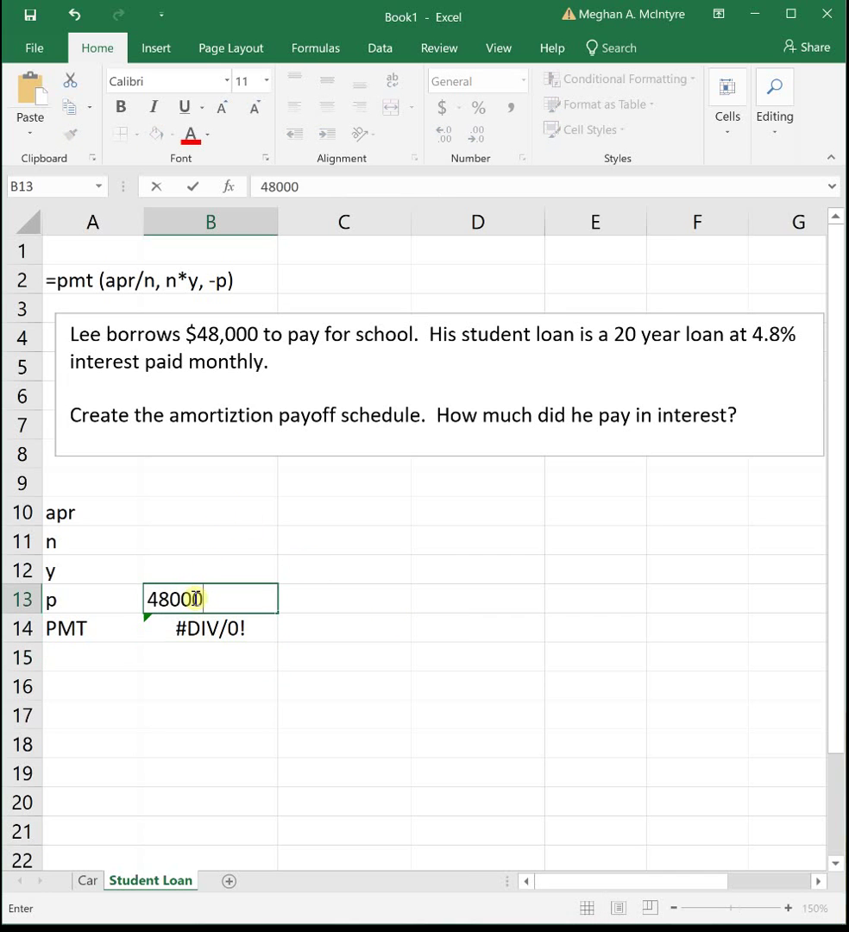
key("Up")
type("20")
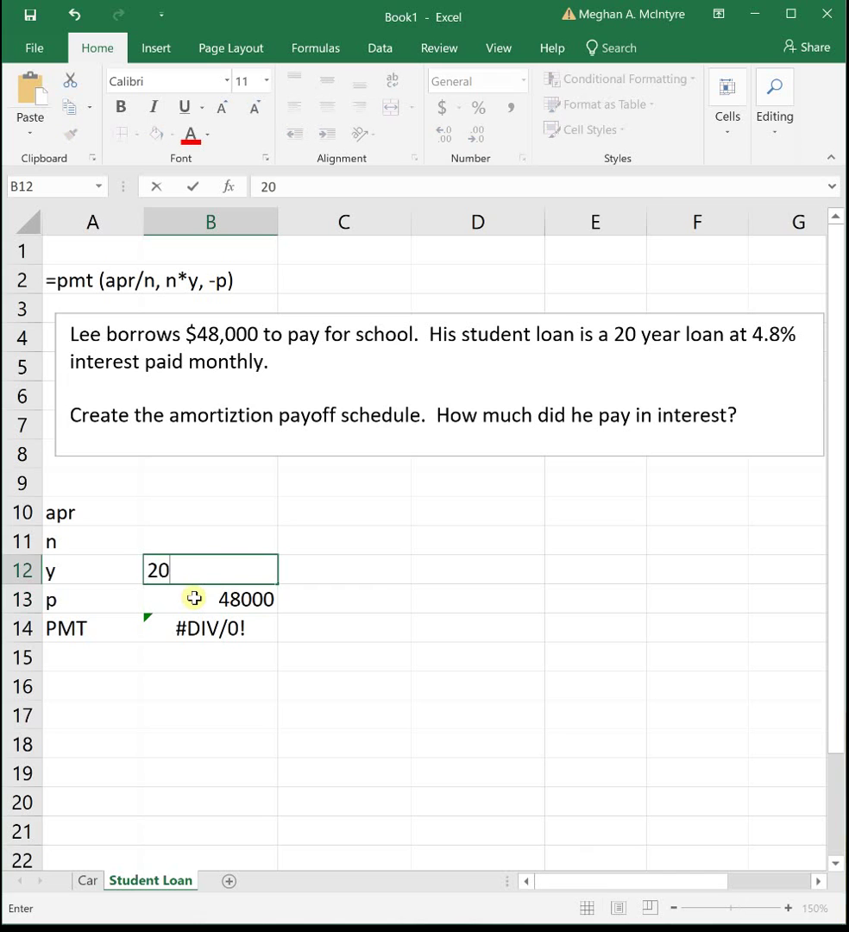
key("Up")
type("12")
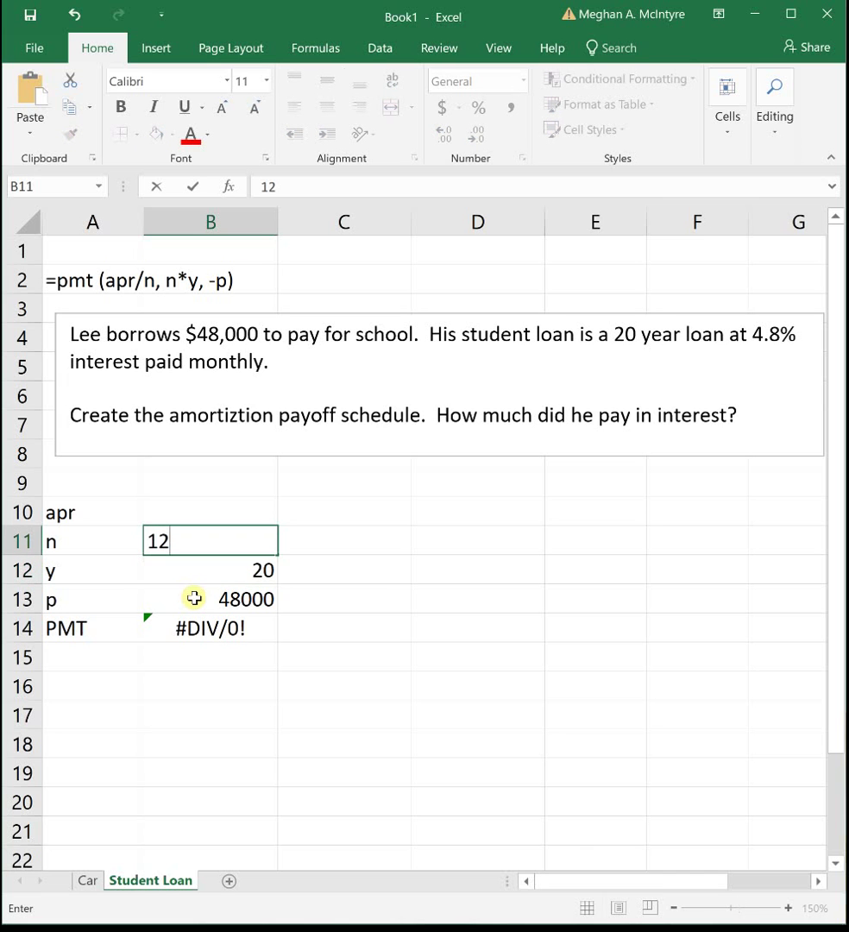
key("Up")
type("4")
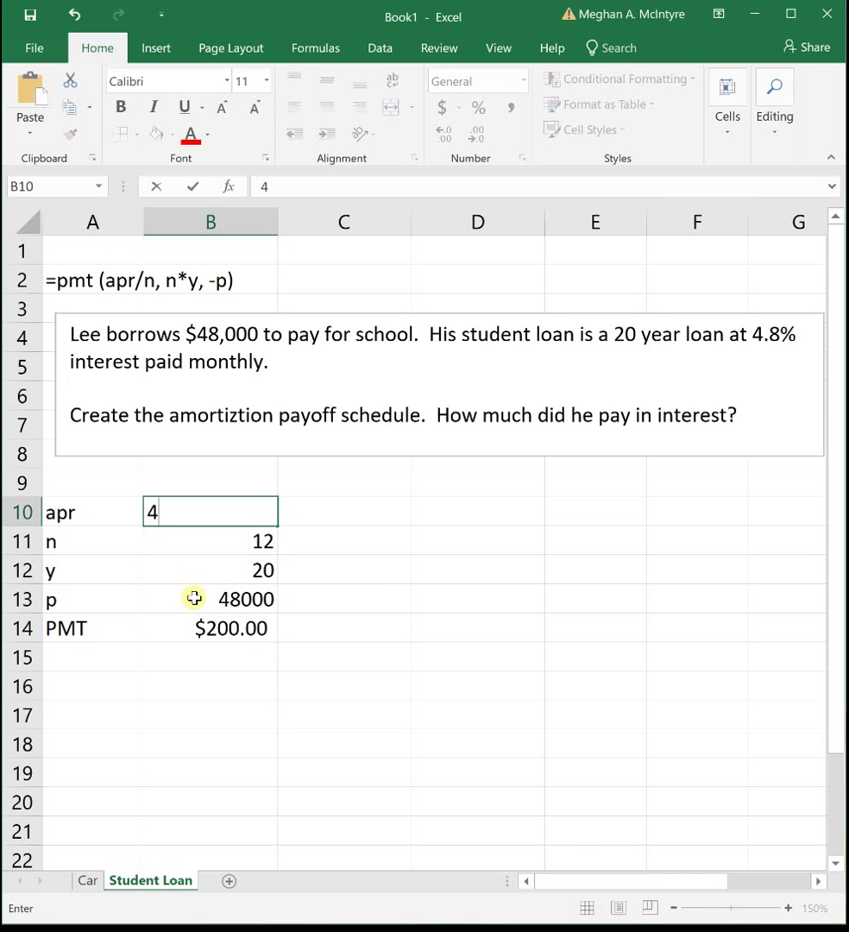
type(".8%")
key("Return")
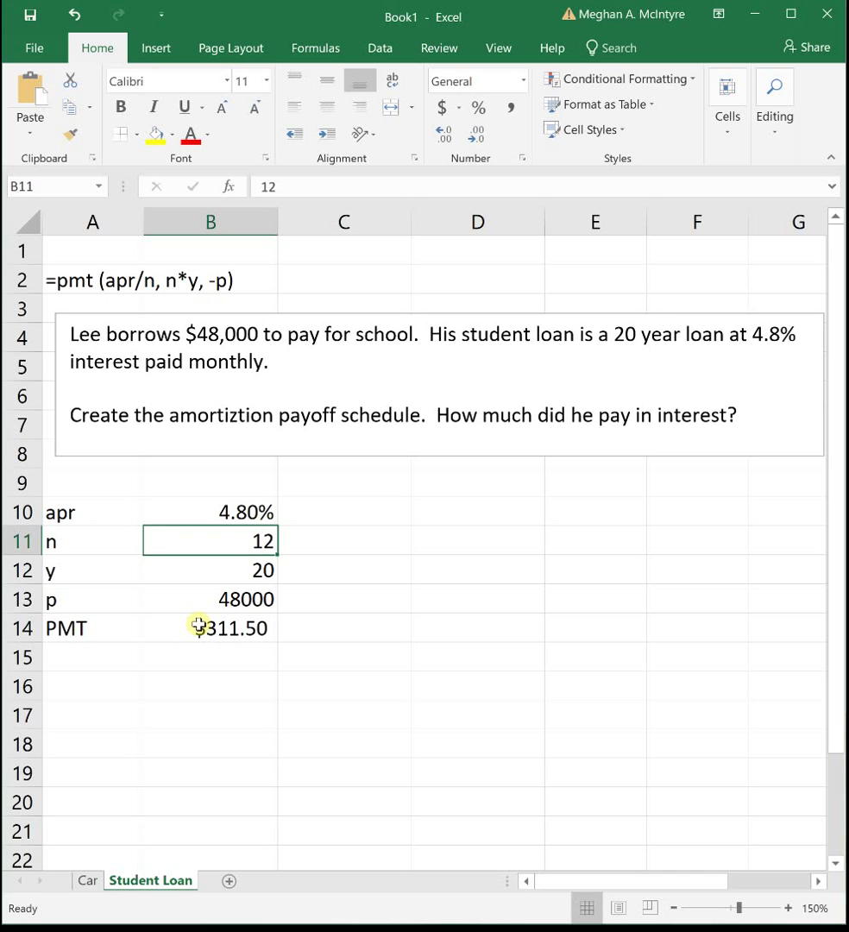
left_click(197, 626)
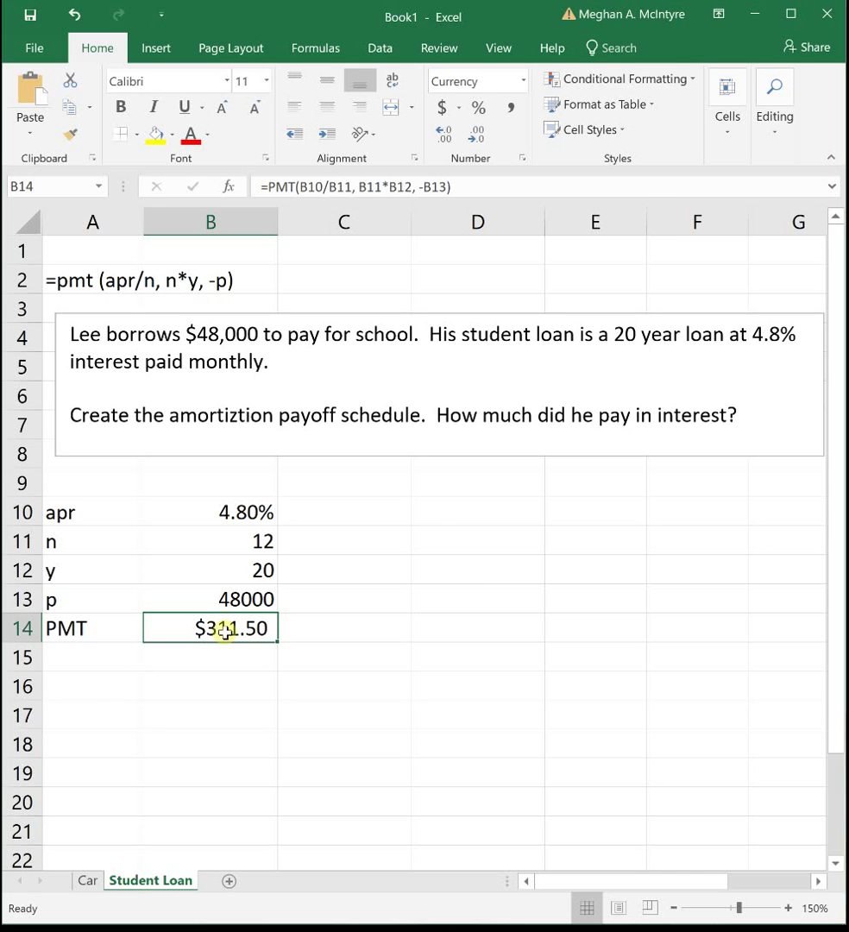
- Calculate the total number of monthly payments in D10 with =20*12
left_click(444, 510)
type("=20")
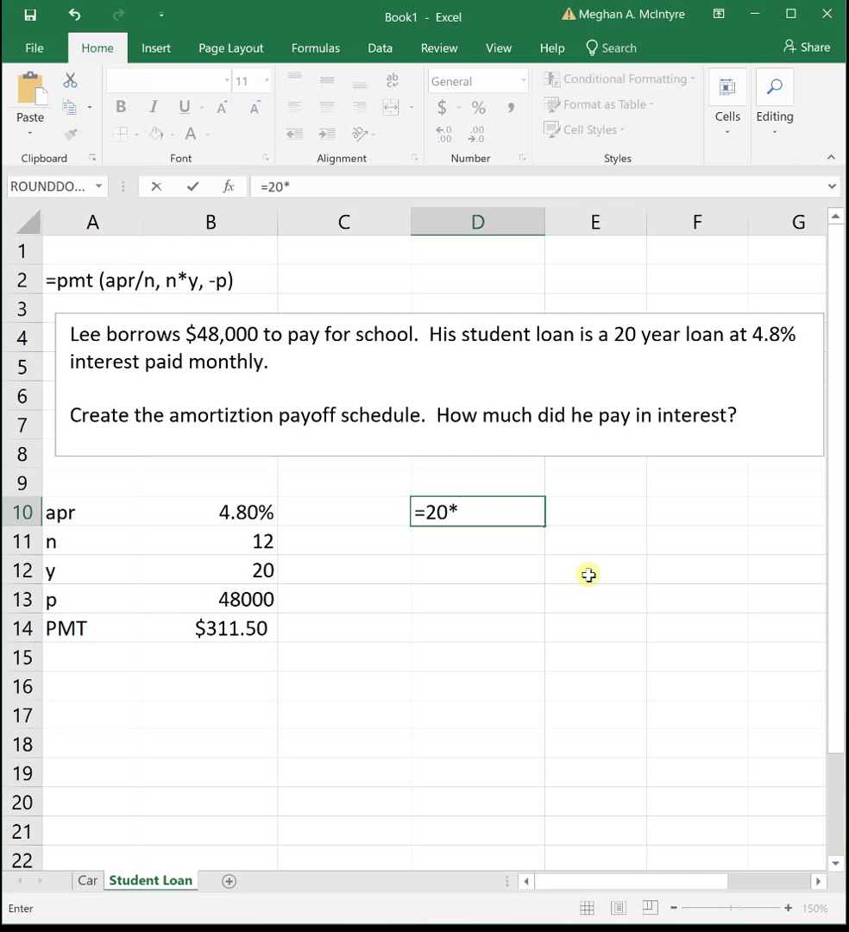
type("*12")
key("Return")
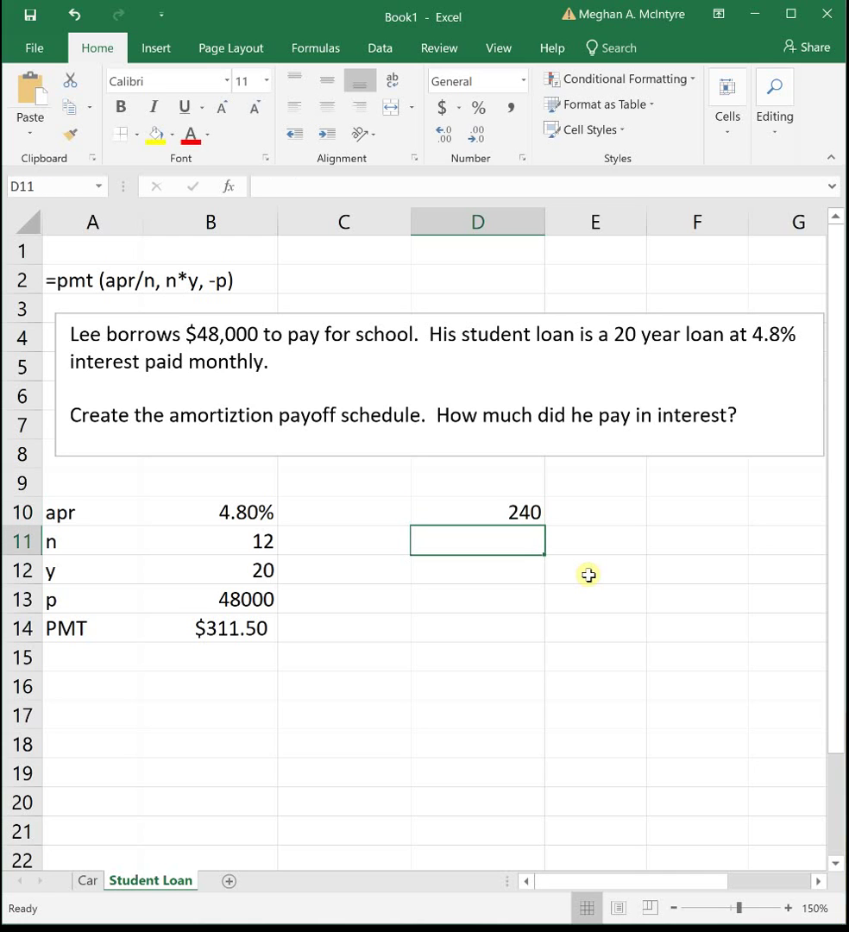
- Start the schedule's month column with the heading "months" in A16 and 0 in A17
left_click(83, 686)
type("months")
key("Return")
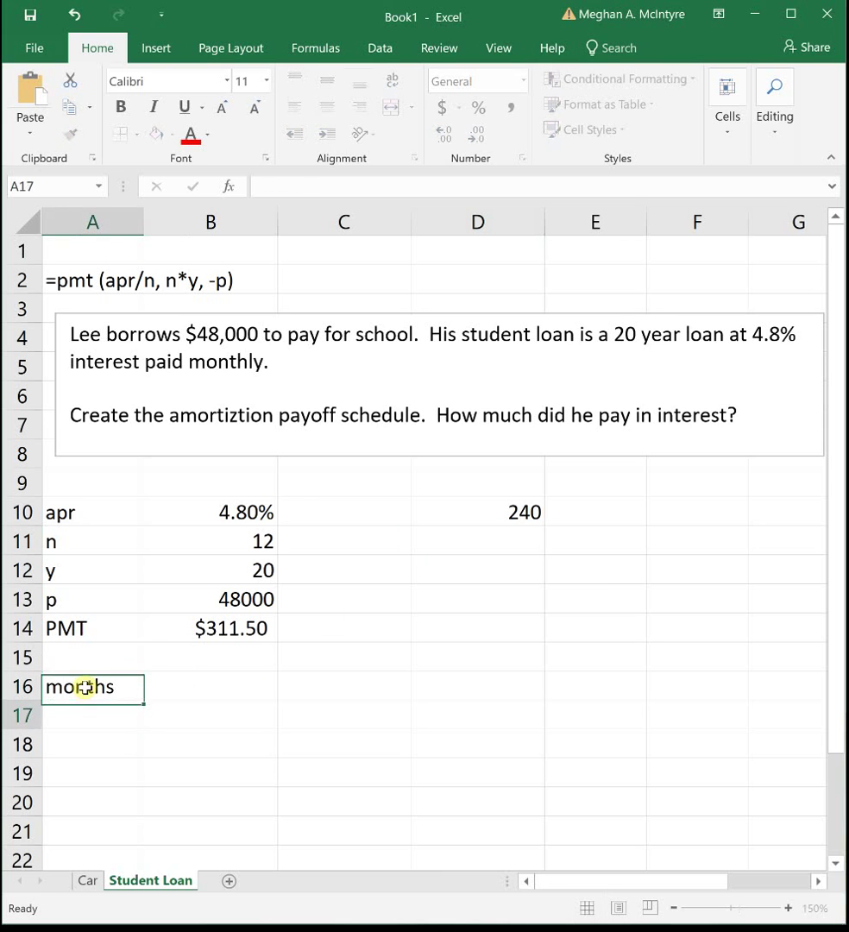
type("0")
key("Return")
key("Up")
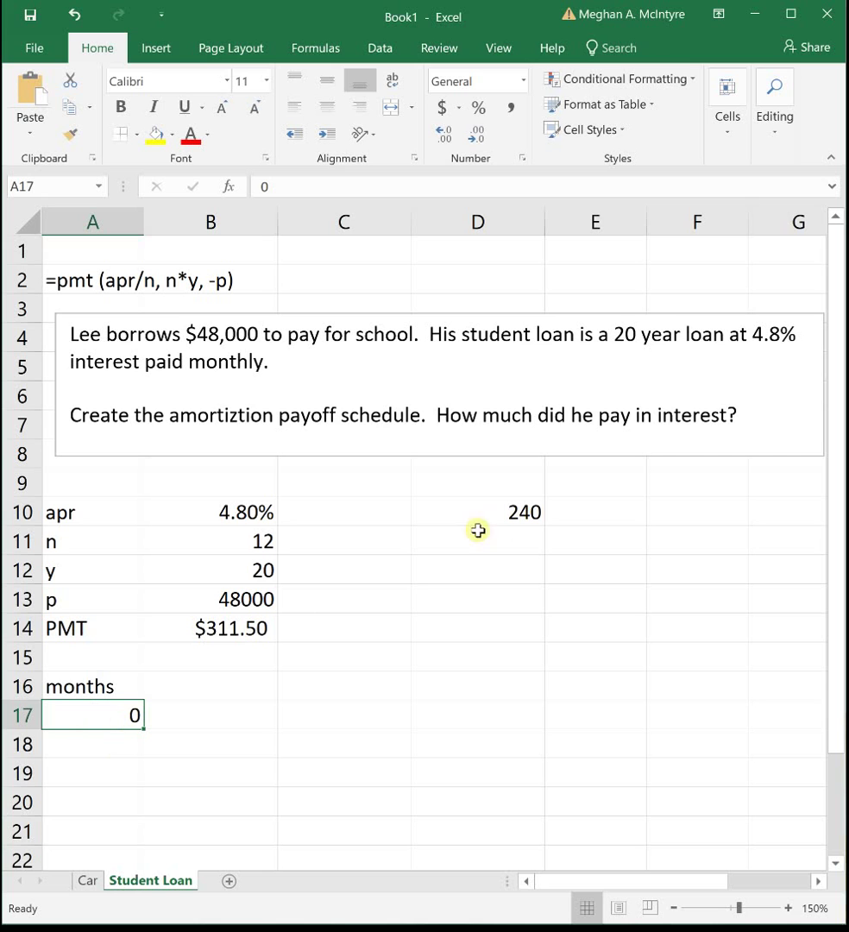
- Fill a linear series down the column from A17 with step value 1 and stop value 240
left_click(774, 131)
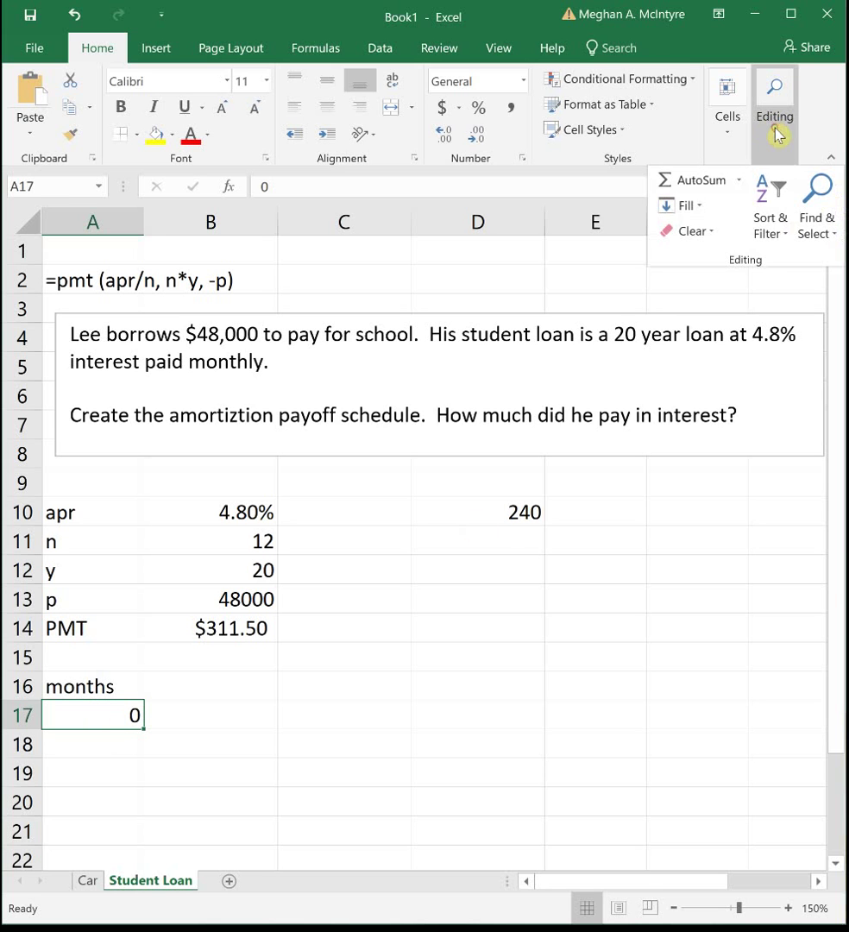
left_click(690, 207)
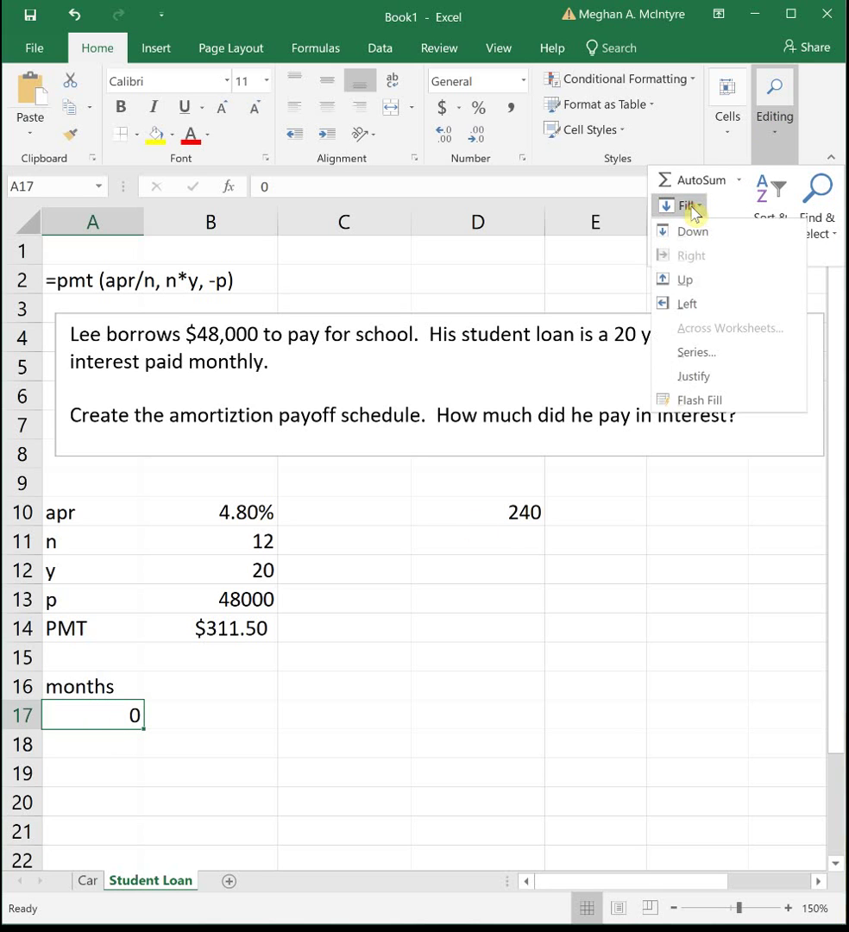
left_click(696, 353)
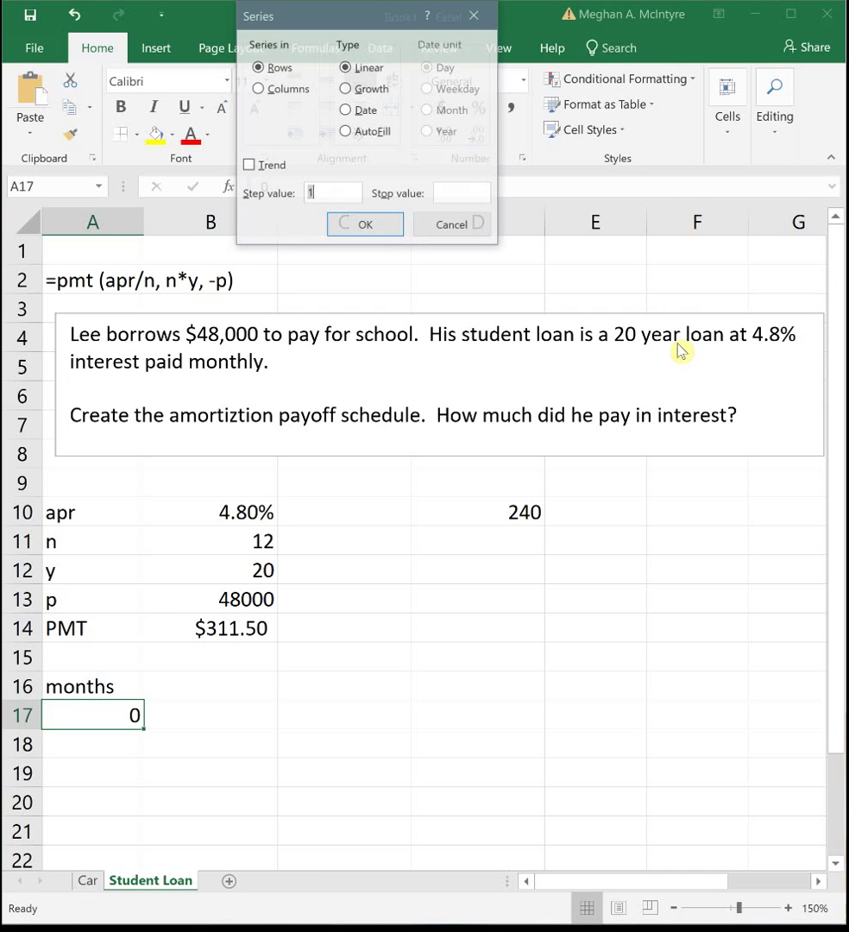
left_click(292, 89)
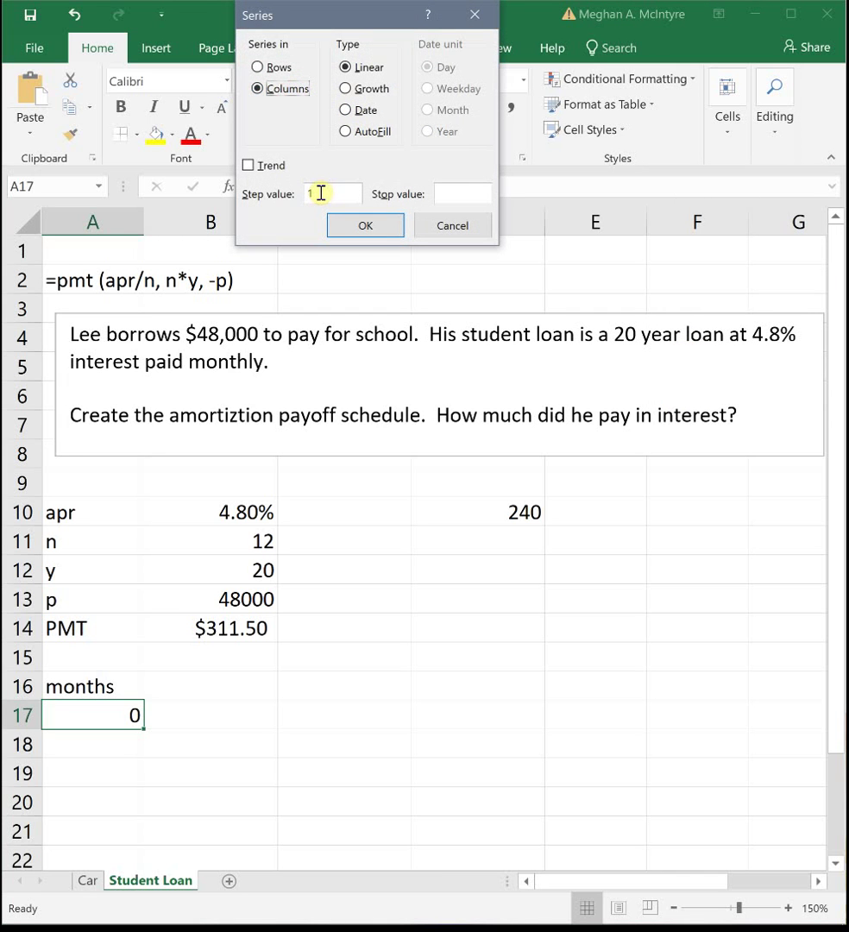
left_click(449, 194)
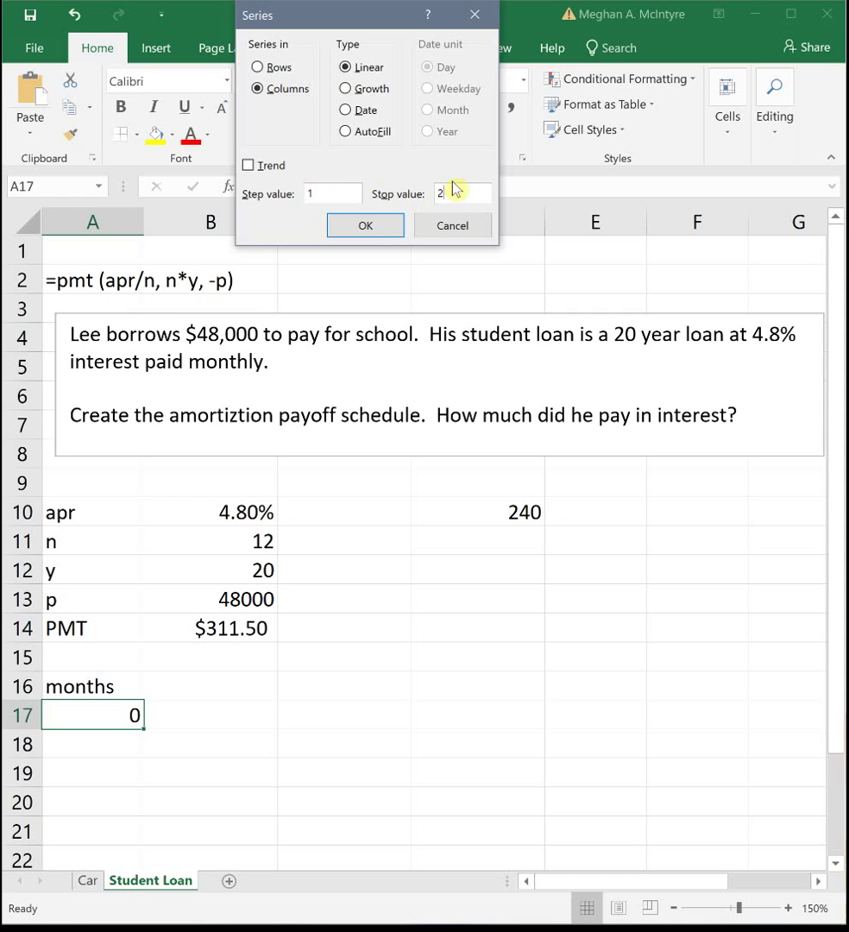
type("240")
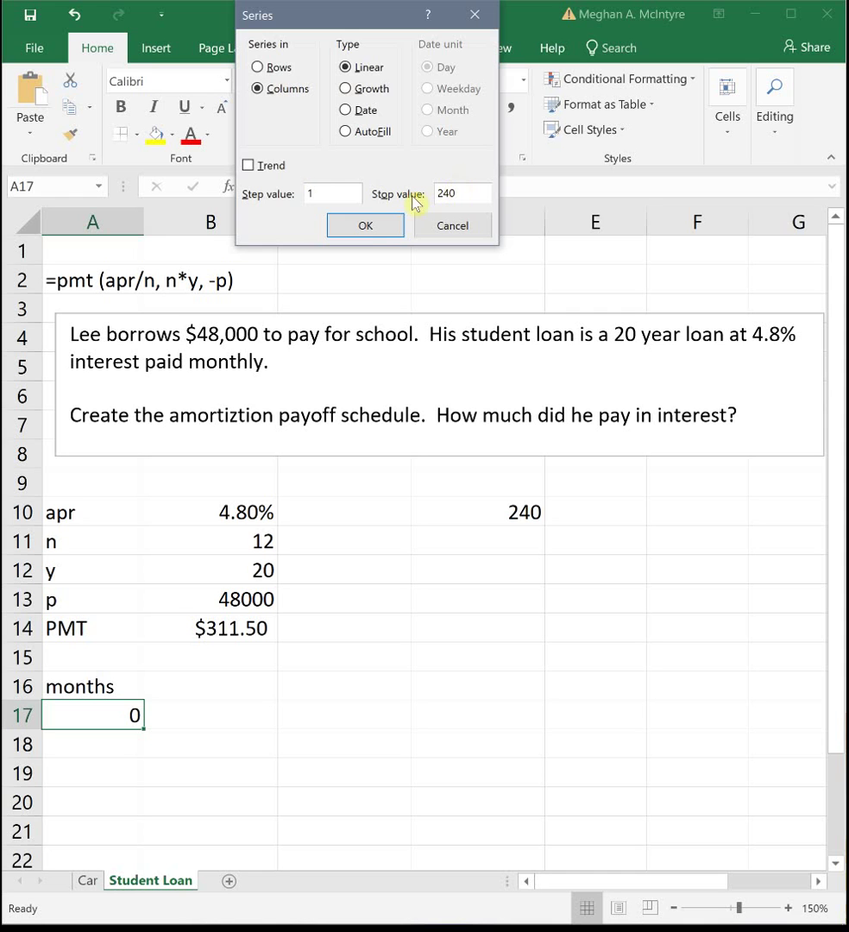
left_click(366, 225)
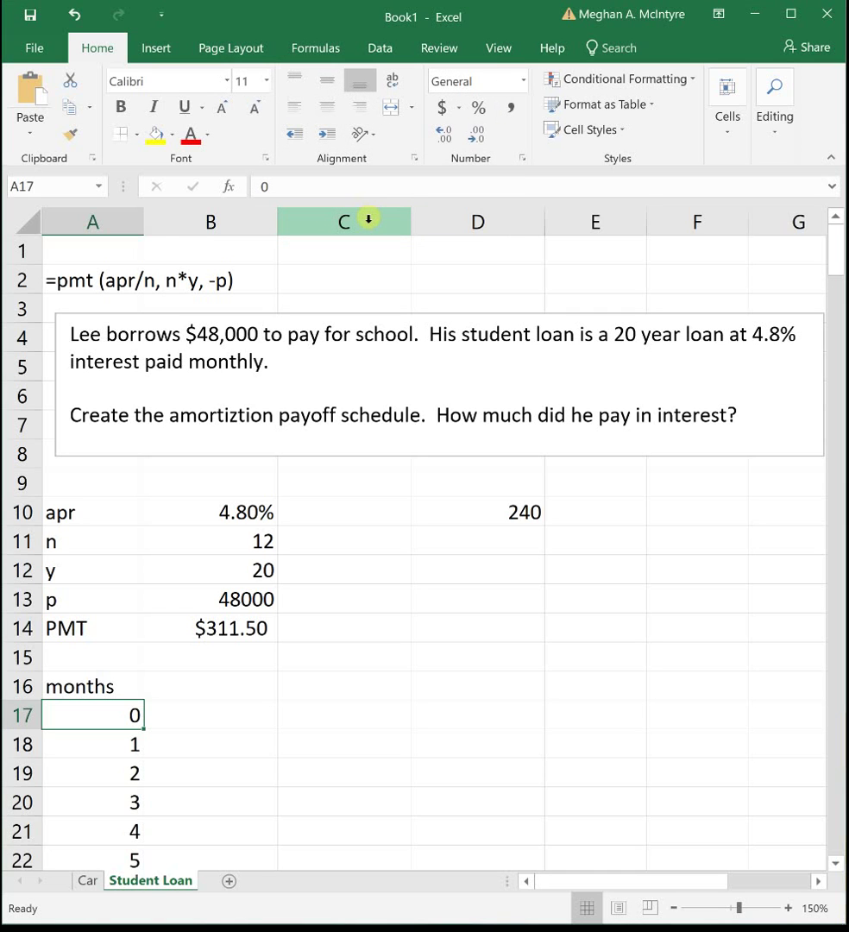
- Add the heading "payment" in B16, enter 311.50 in B18 and fill it down for all the months
left_click(201, 688)
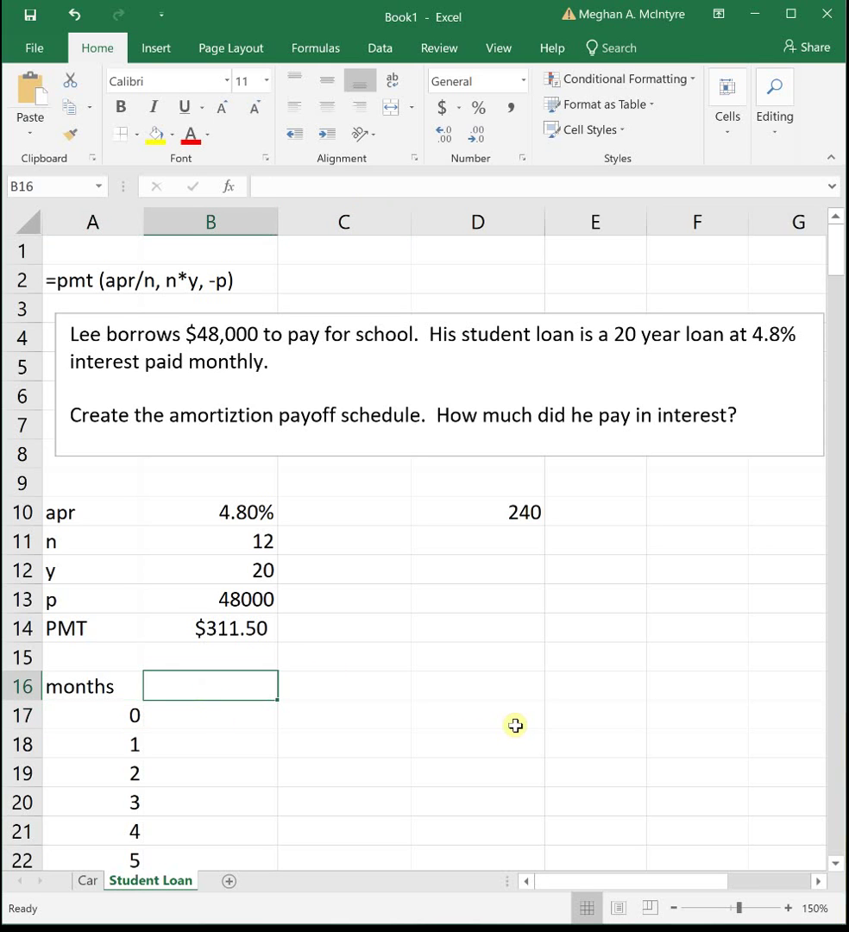
type("payment")
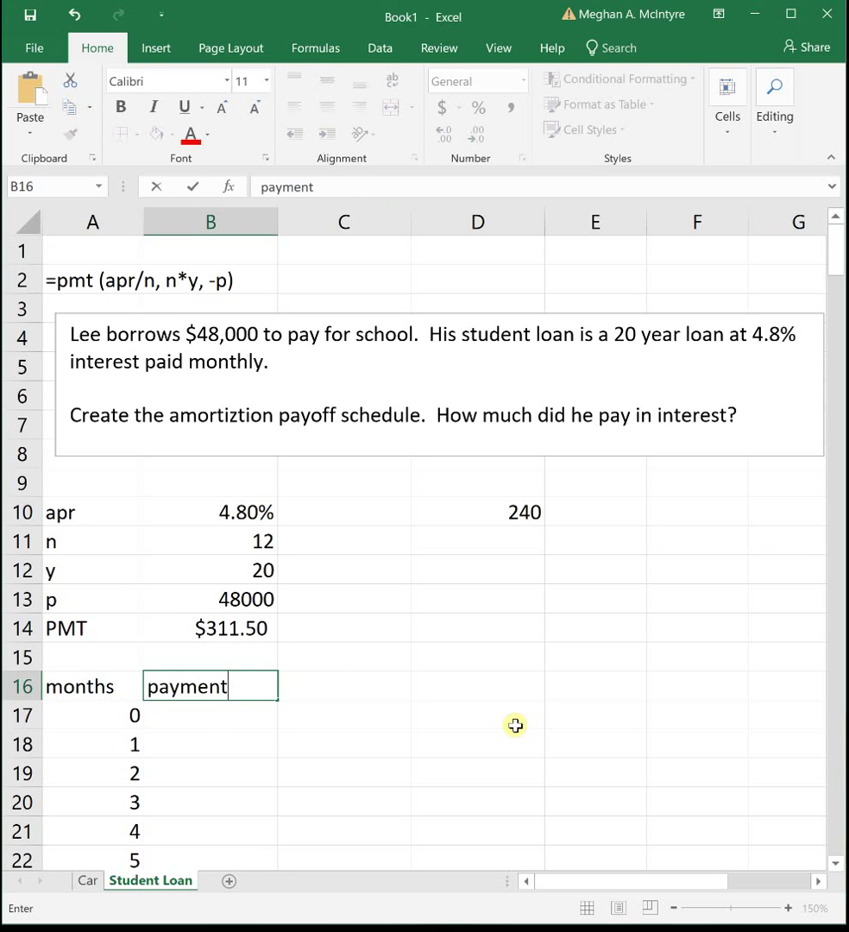
key("Return")
key("Return")
type("311.")
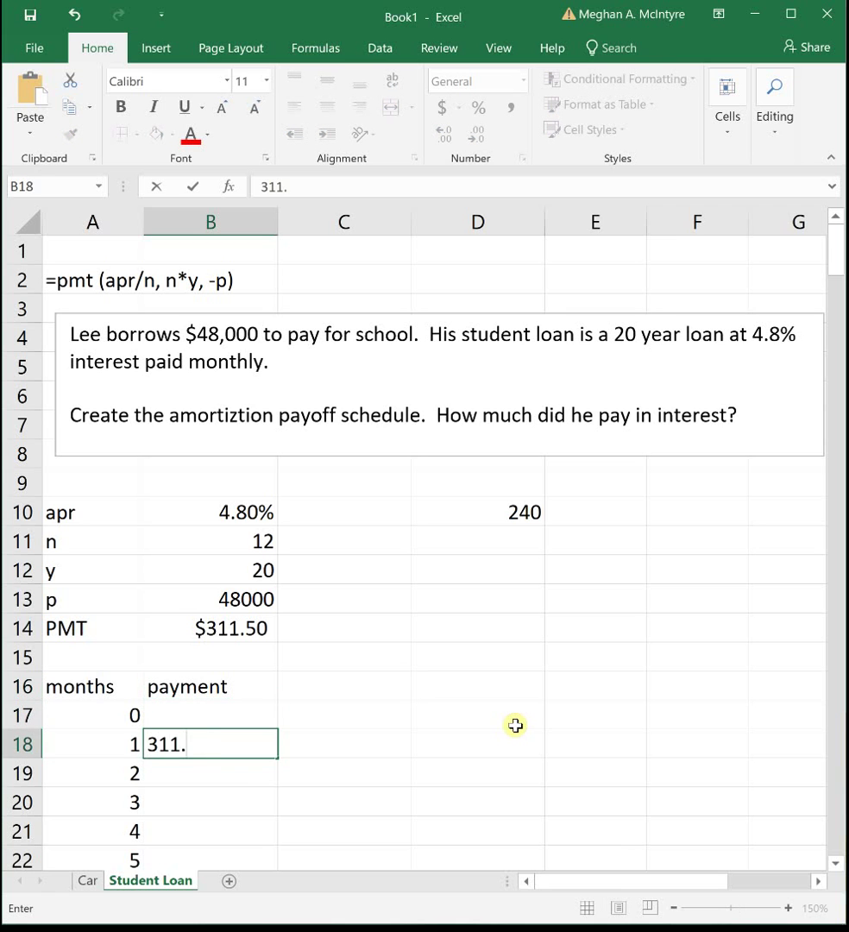
type("50")
key("Return")
key("Up")
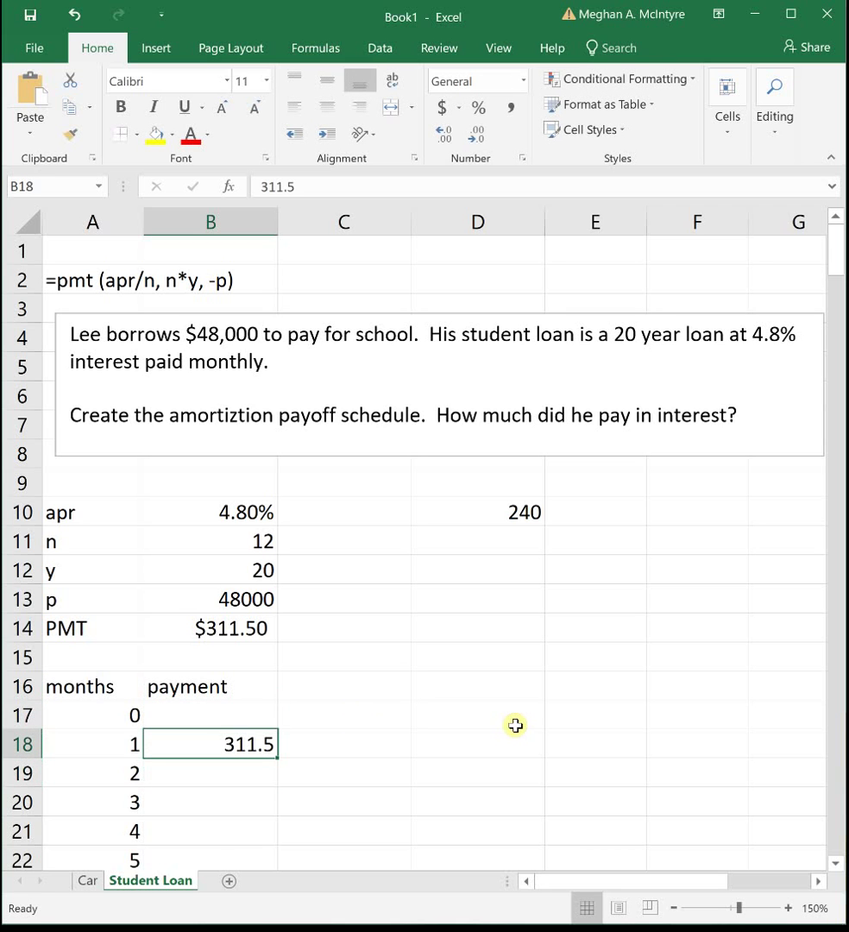
double_click(278, 754)
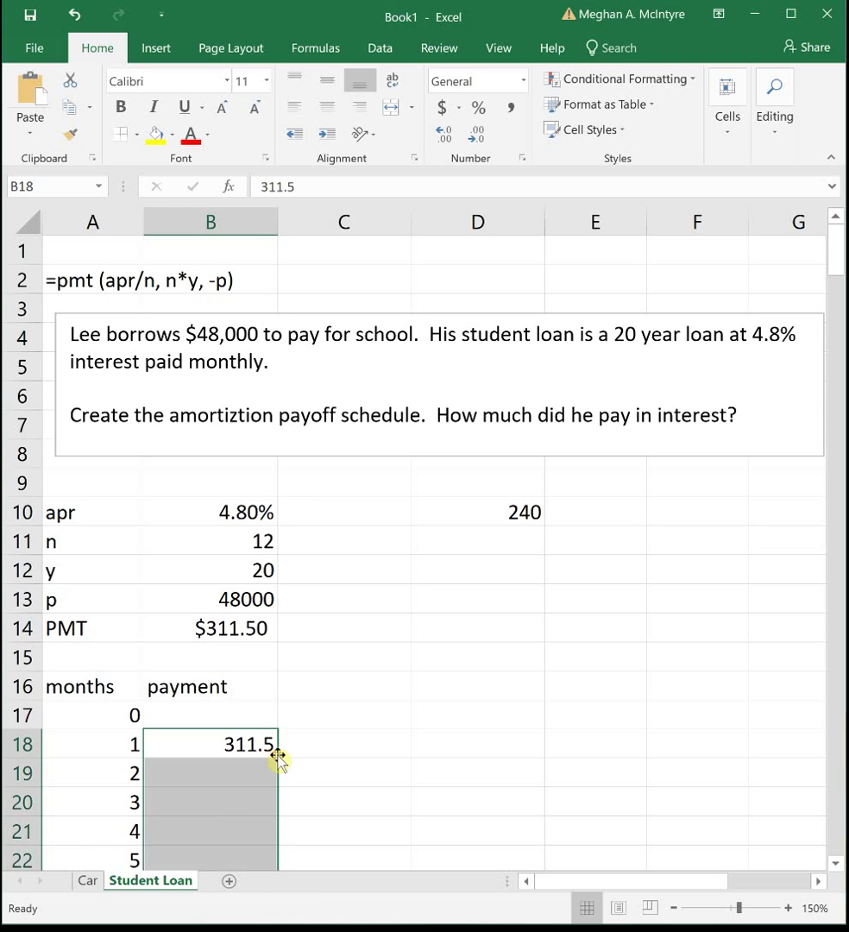
- Add the headings "interest paid", "principal paid" and "balance" in C16 through E16, and enter the starting balance 48000 in E17
left_click(305, 686)
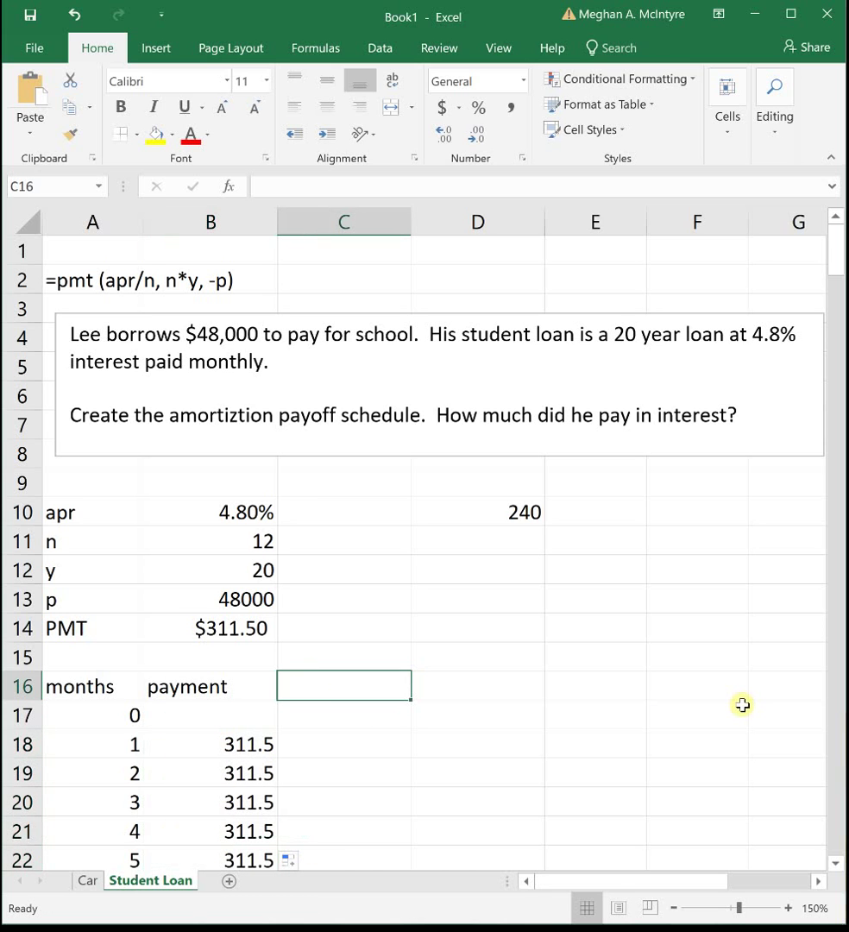
type("interest paid")
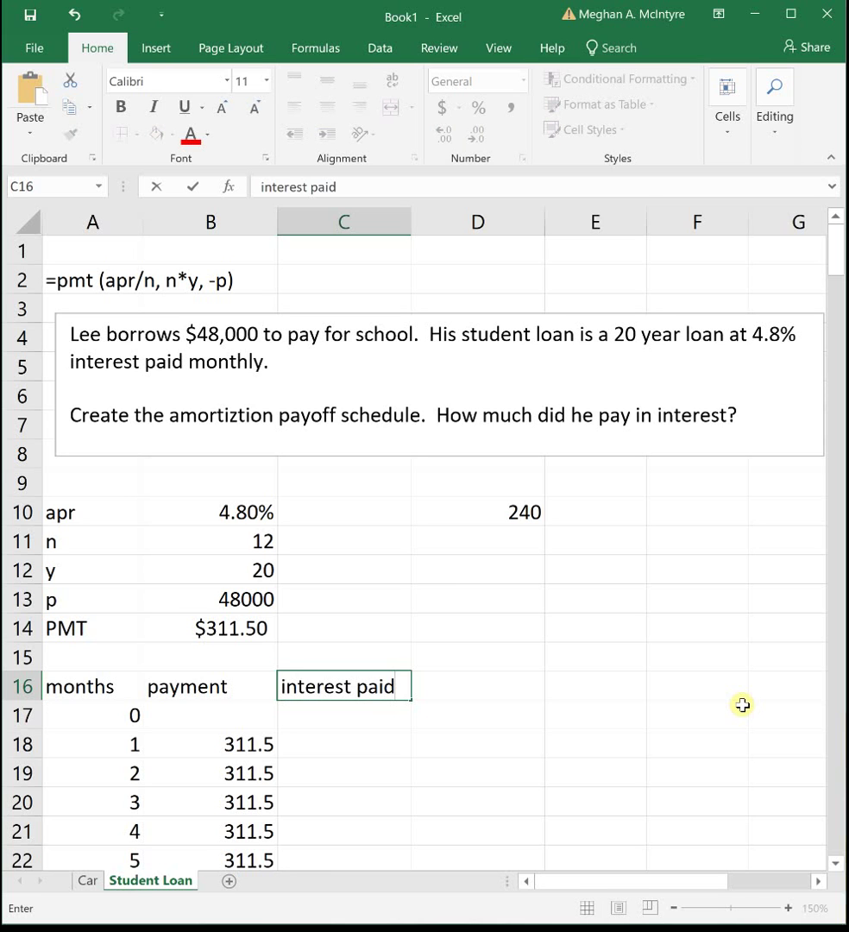
key("Tab")
type("princ")
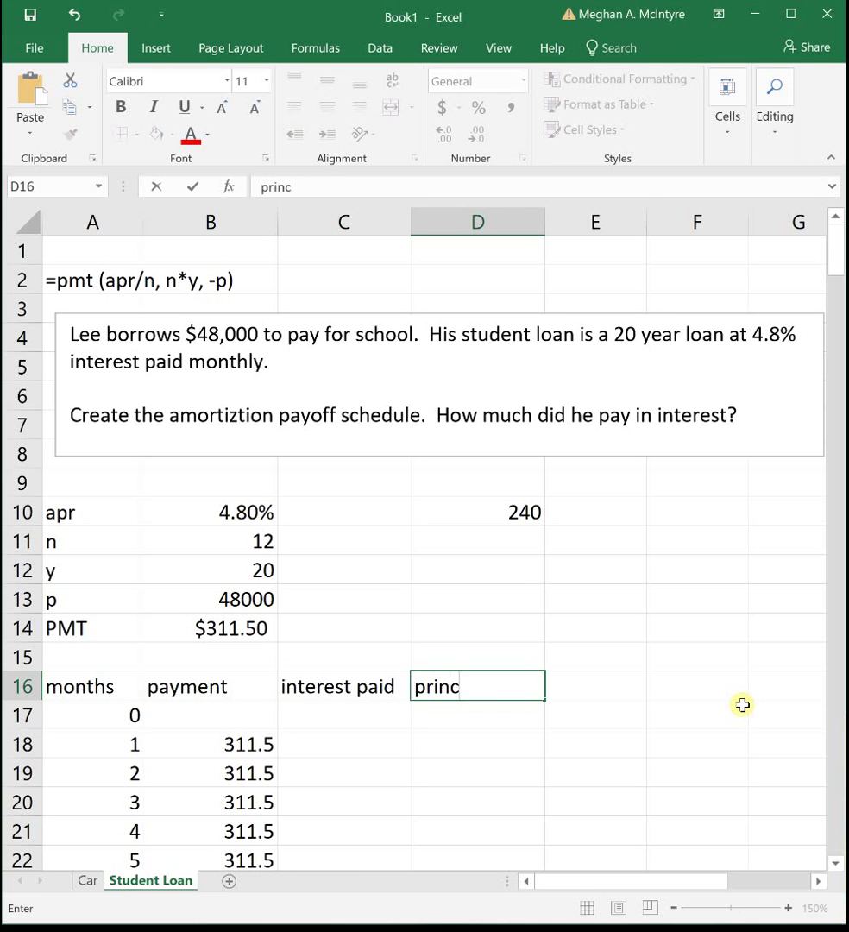
type("ipal paid")
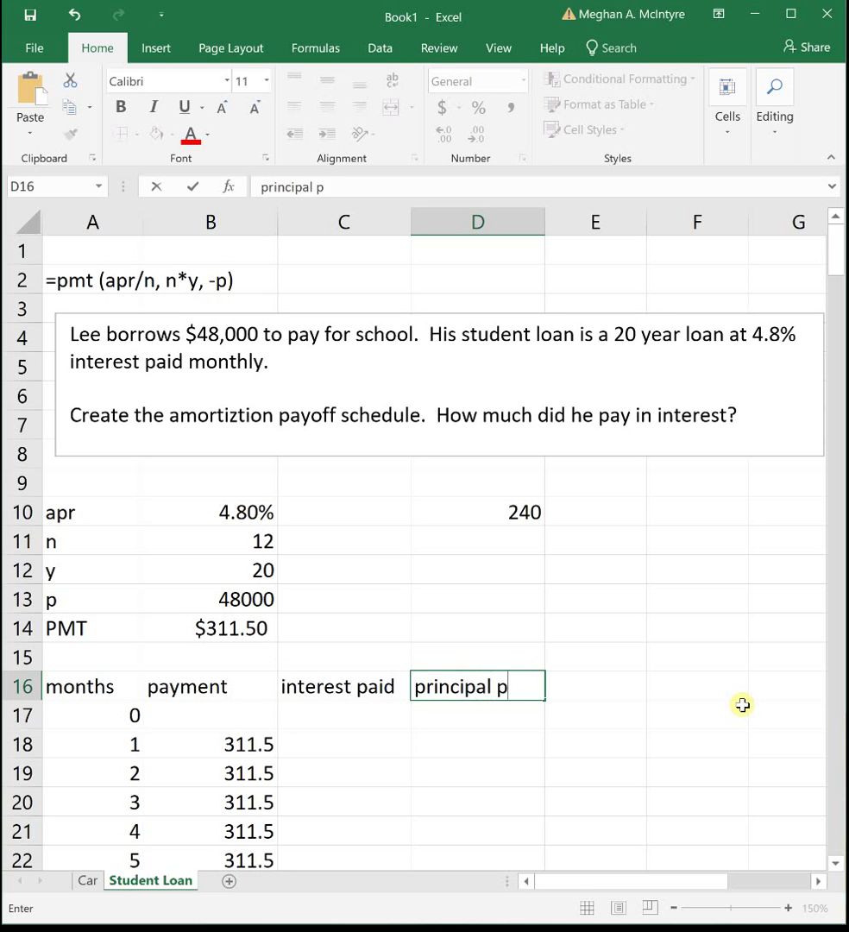
key("Return")
key("Up")
key("Right")
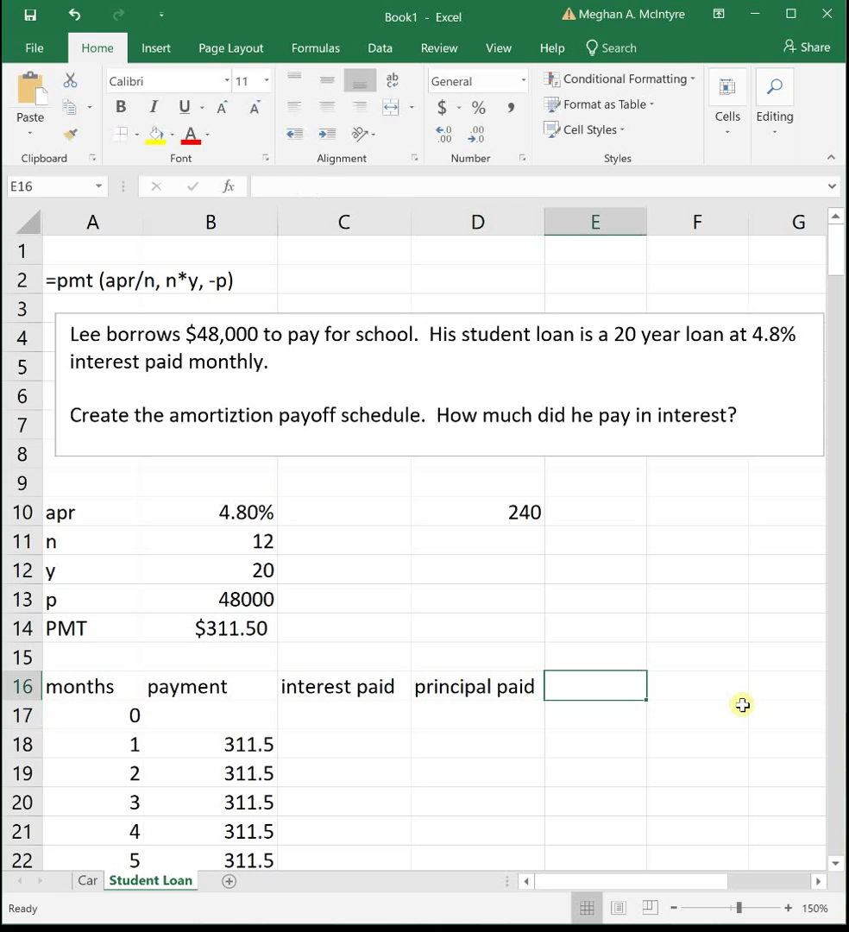
type("balance")
key("Return")
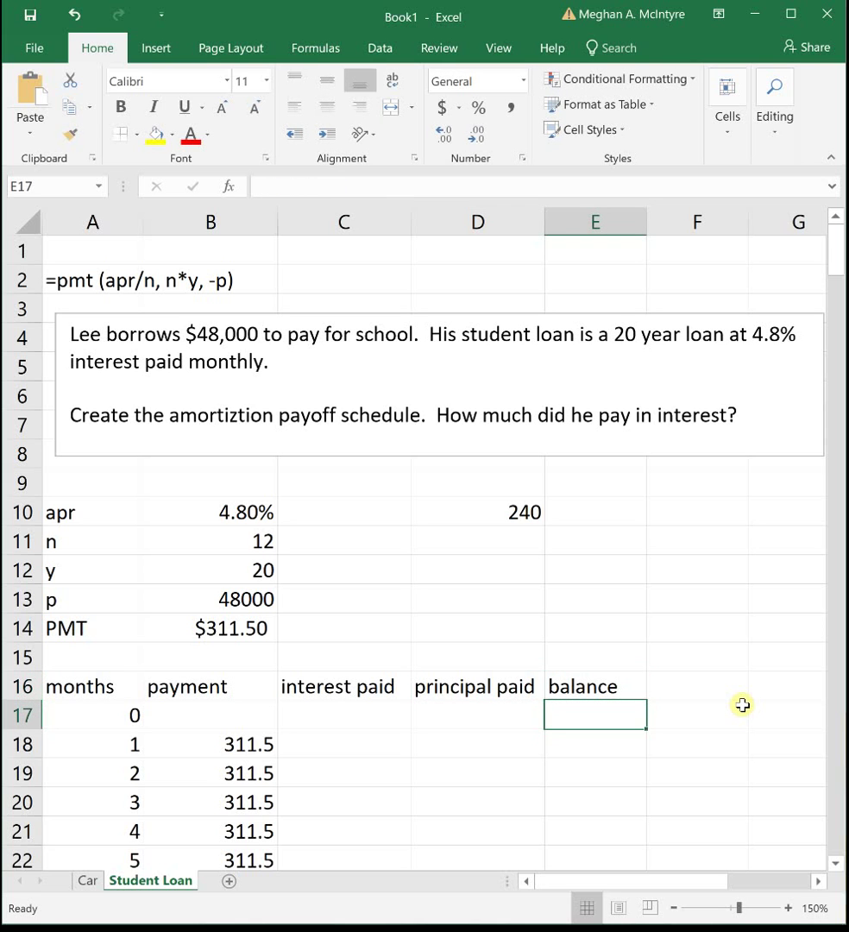
type("48000")
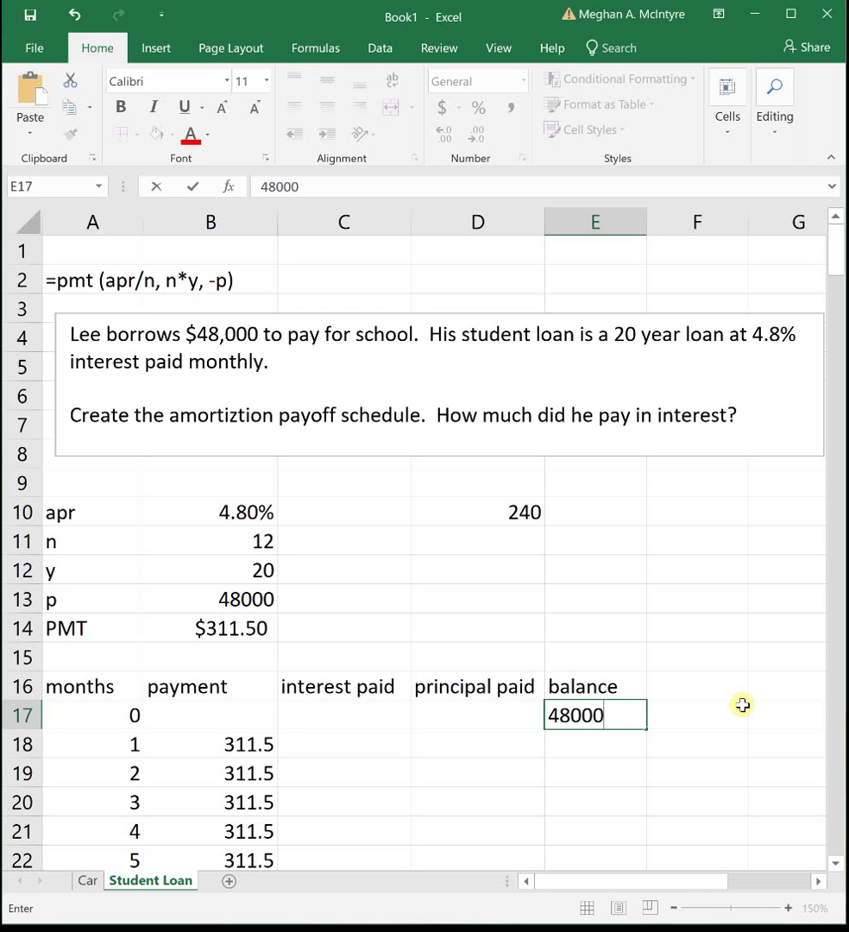
key("Return")
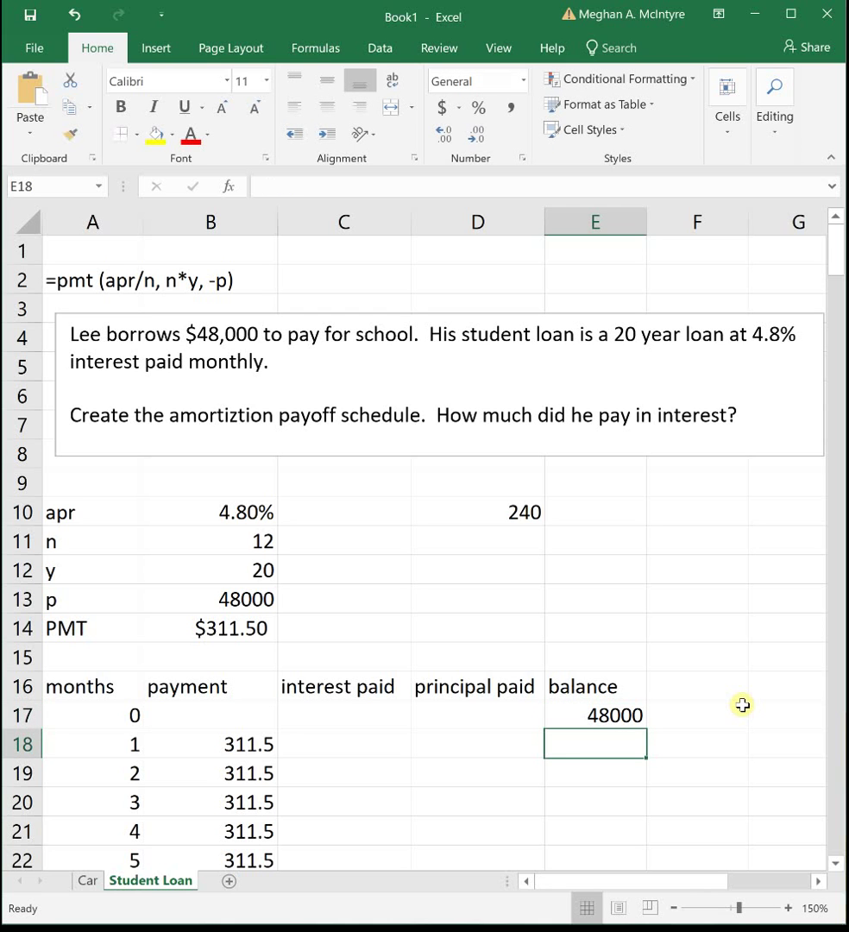
- Enter the monthly interest formula =4.8%/12*E17 in C18 and fill it down for all the months
left_click(310, 749)
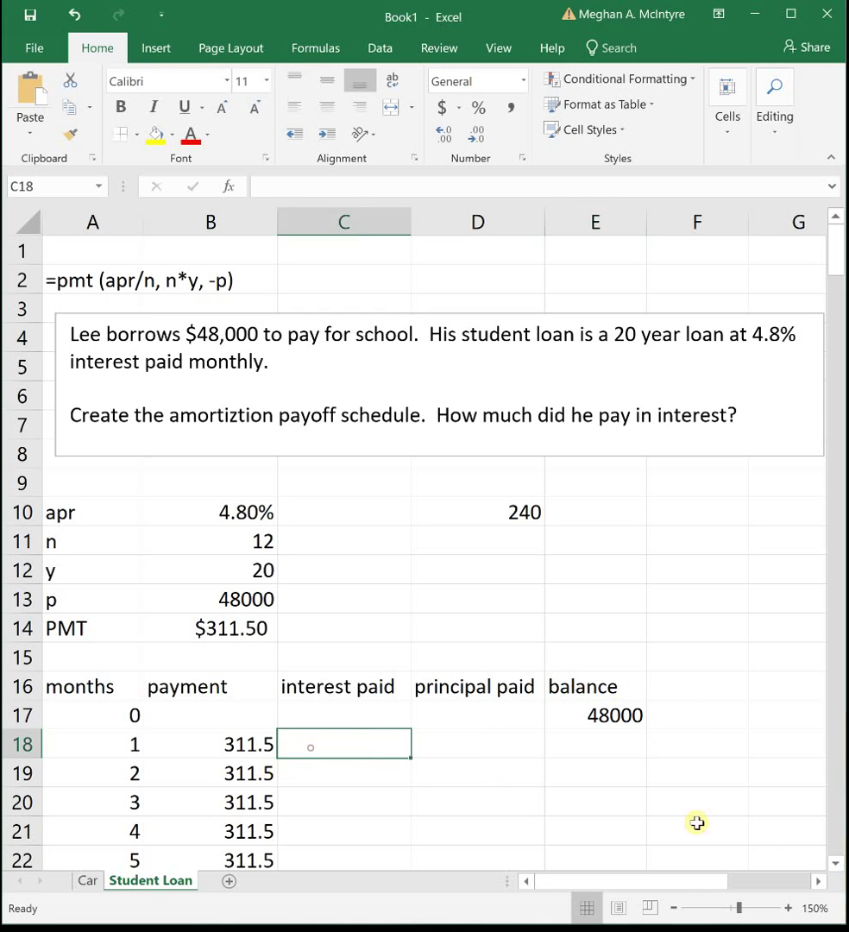
type("=")
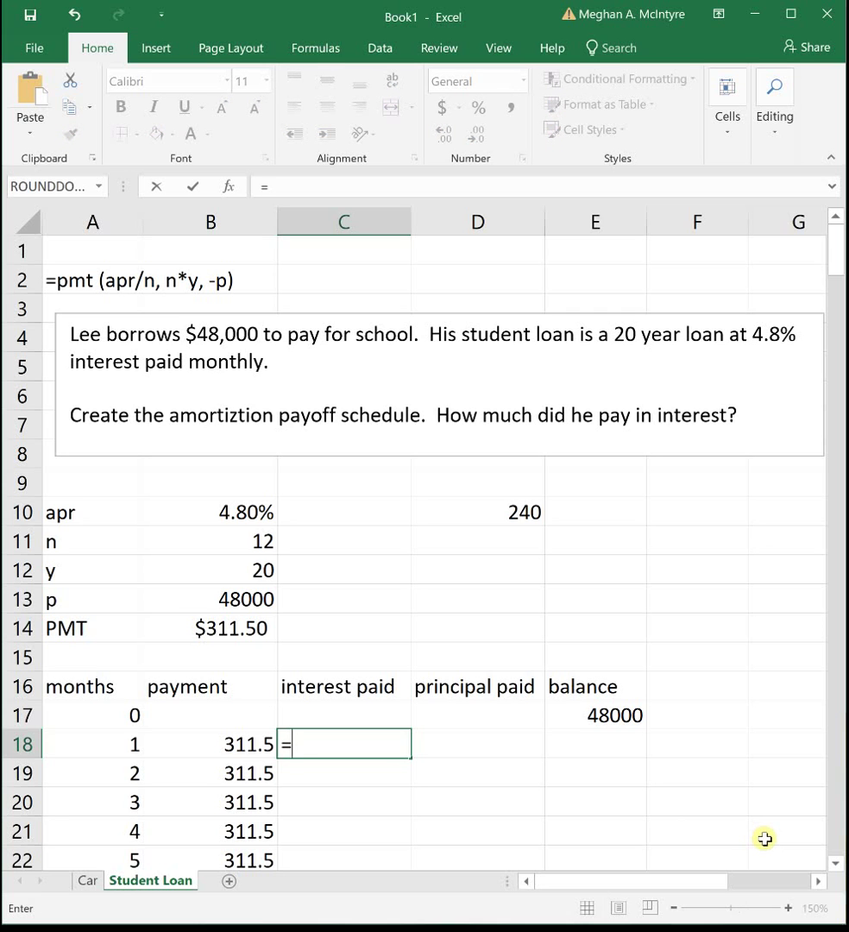
type("4.8%")
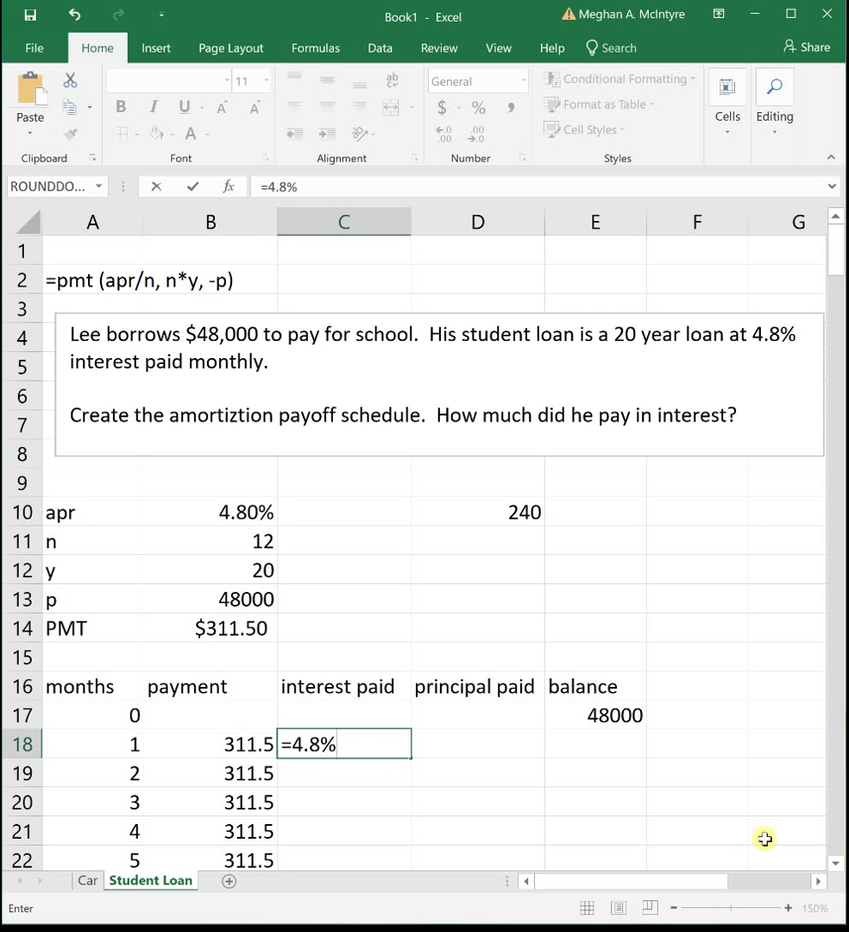
type("/12*")
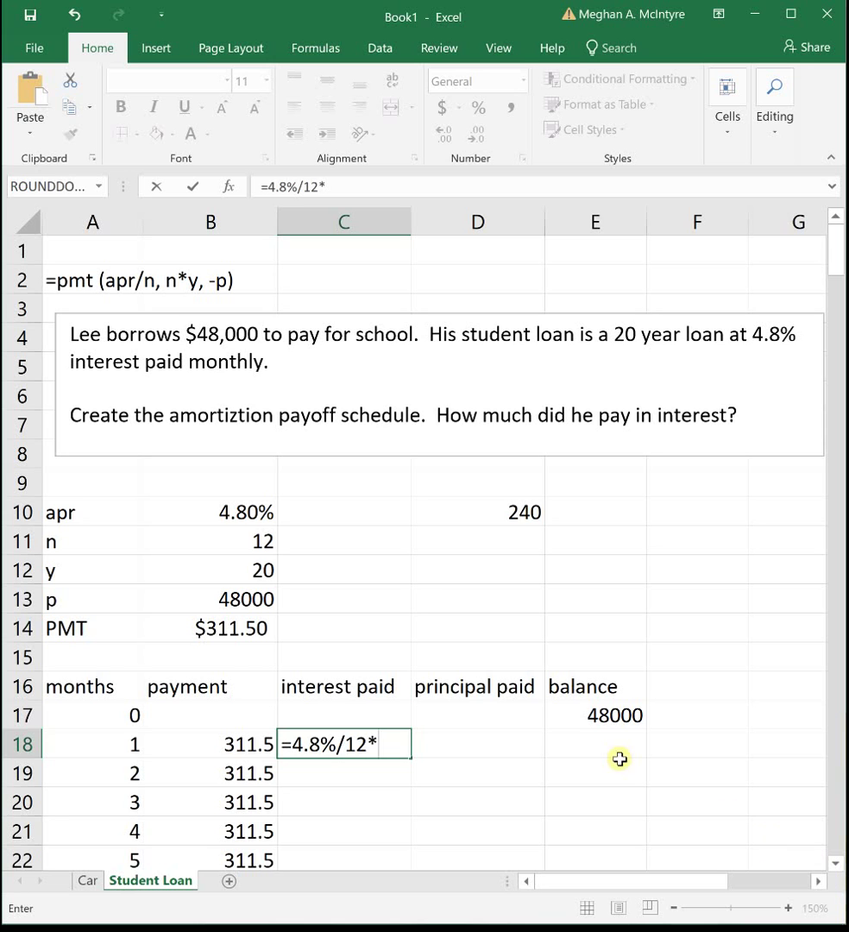
left_click(607, 716)
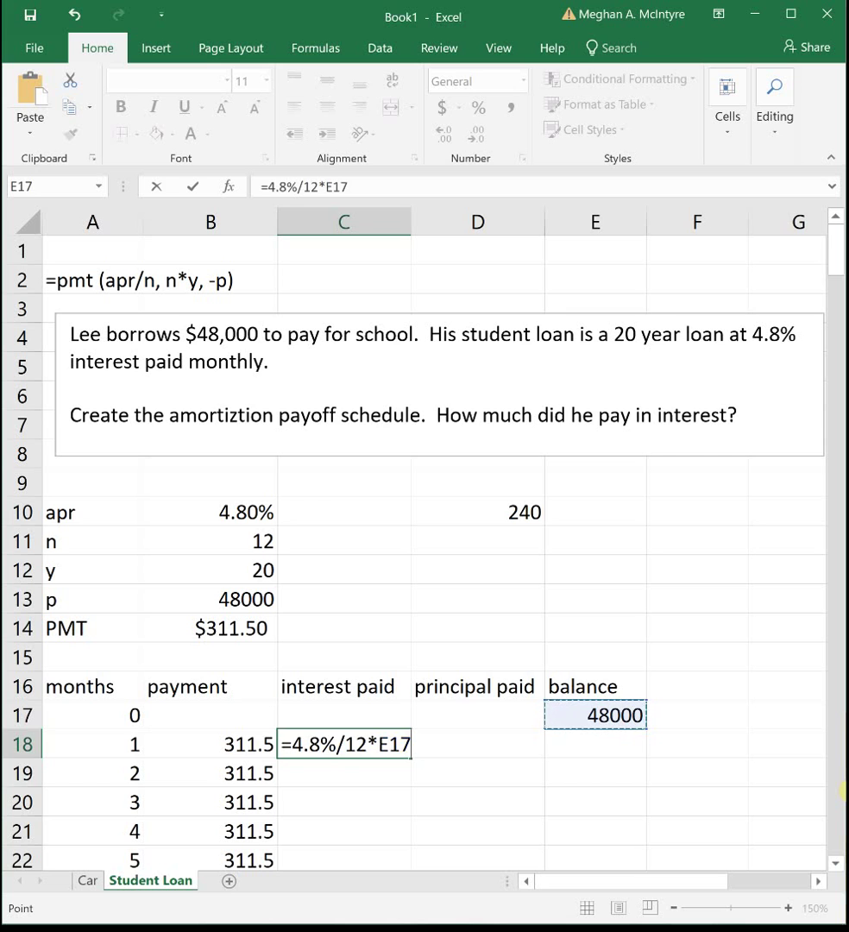
key("Return")
left_click(402, 753)
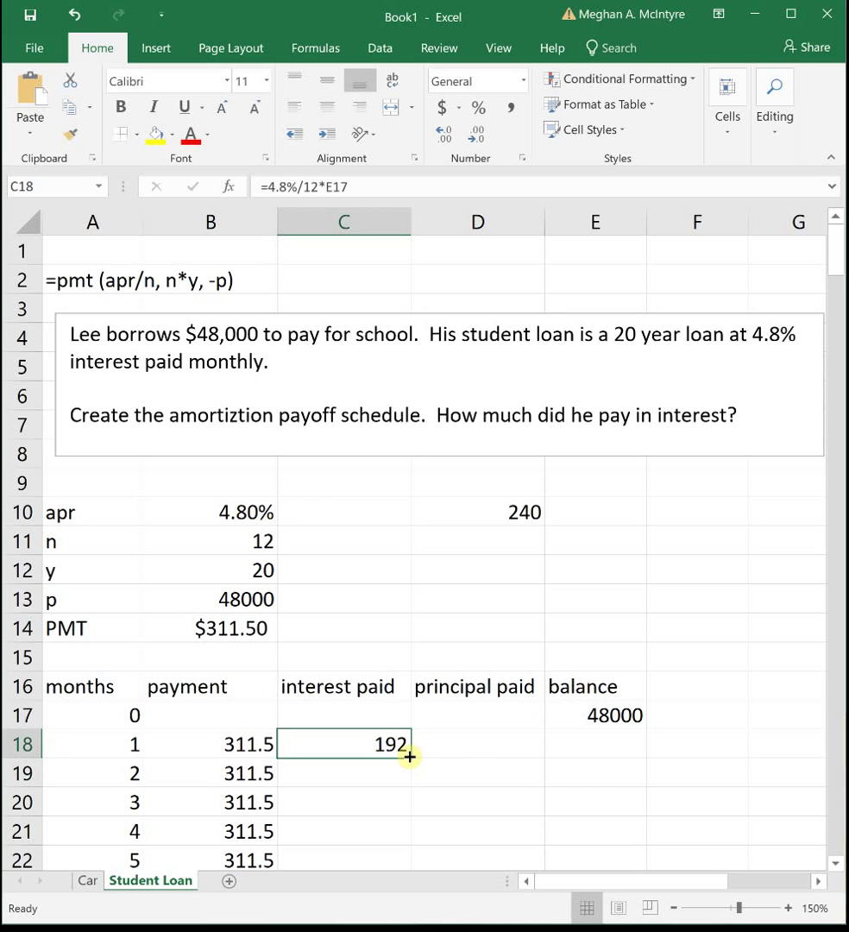
left_click_drag(409, 757, 409, 863)
- Calculate the first month's principal paid in D18 with the formula =B18-C18
left_click(462, 736)
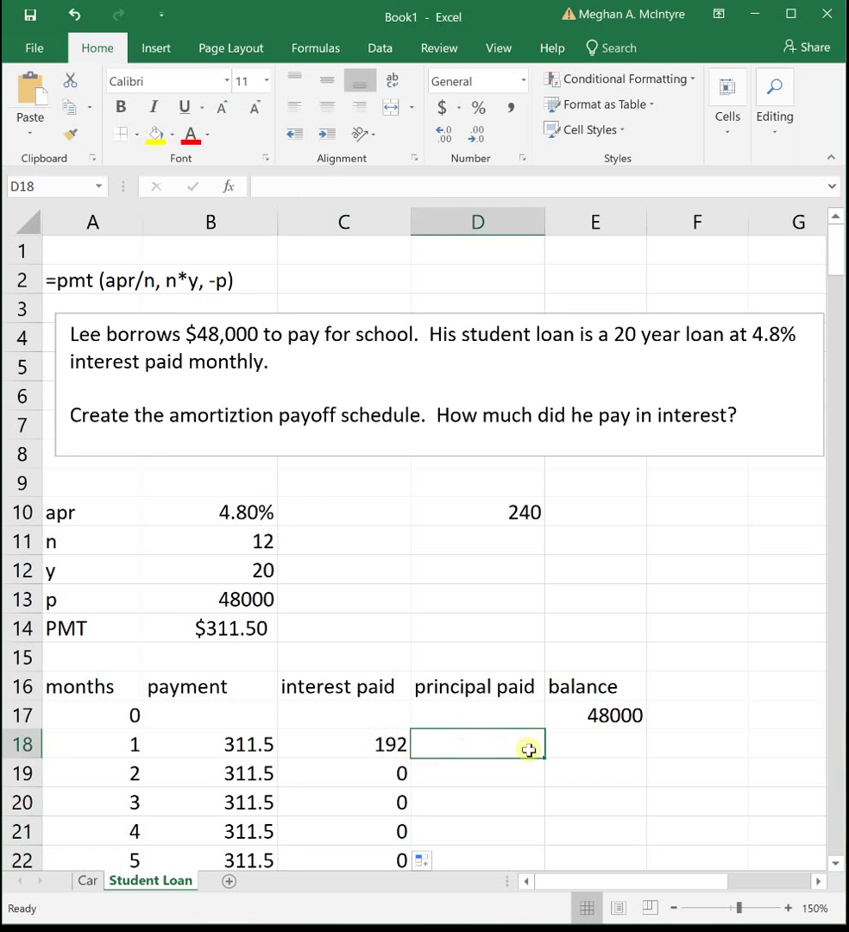
type("=")
left_click(213, 744)
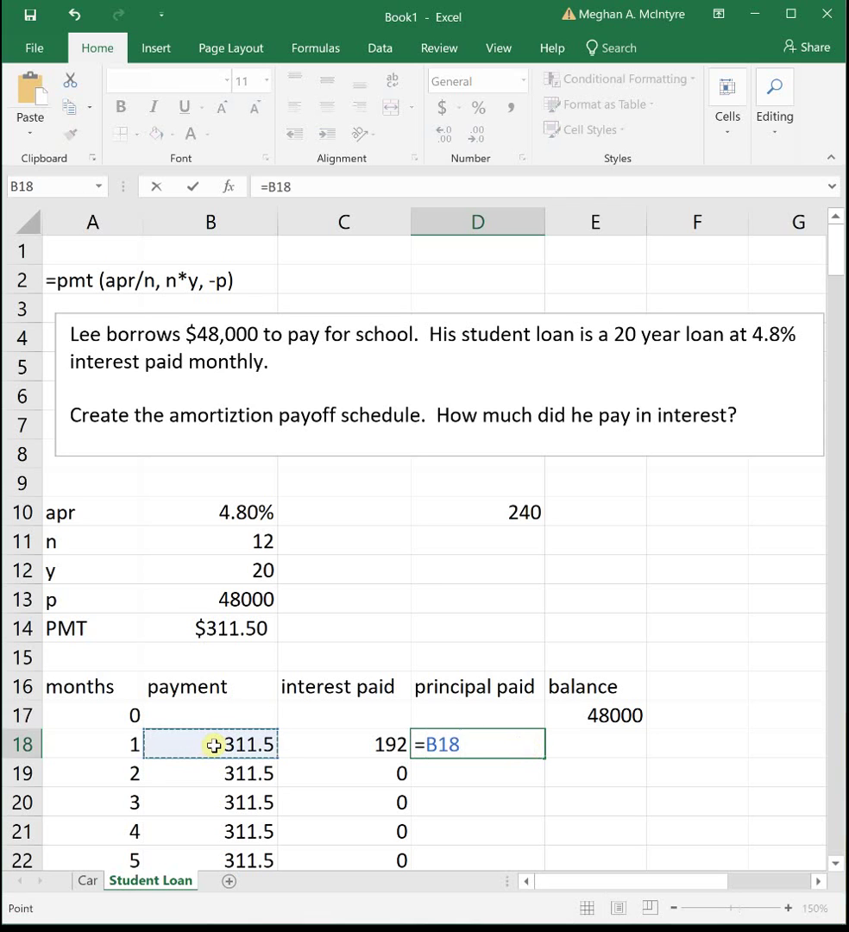
type("-")
left_click(336, 740)
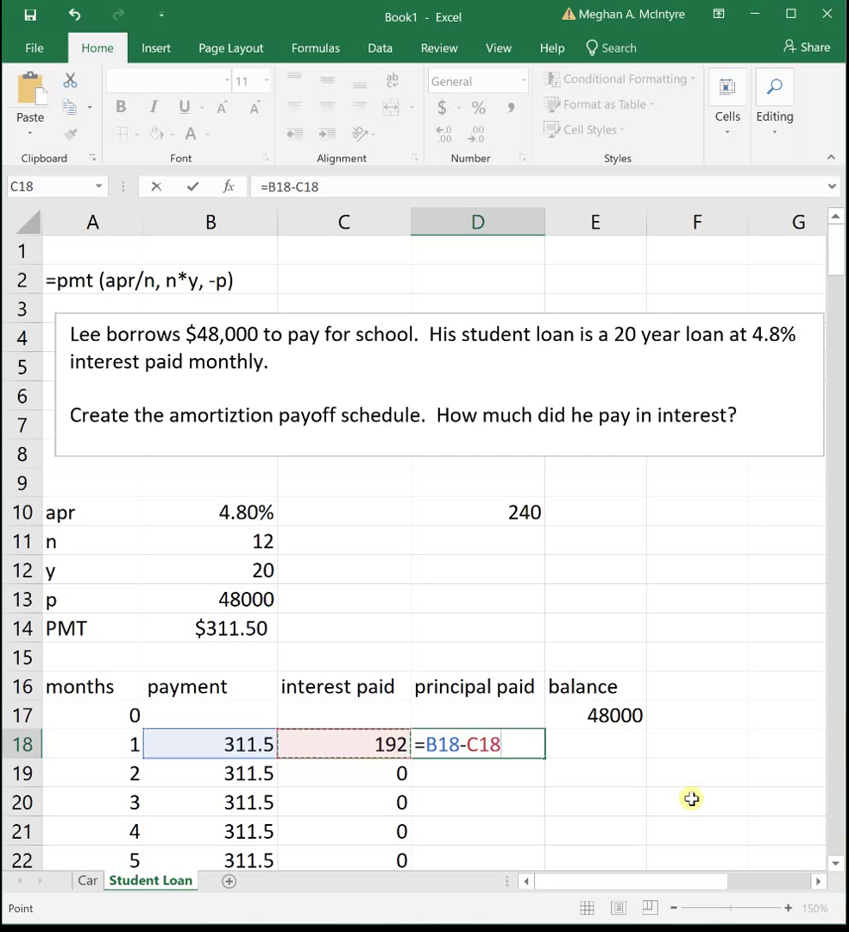
key("Return")
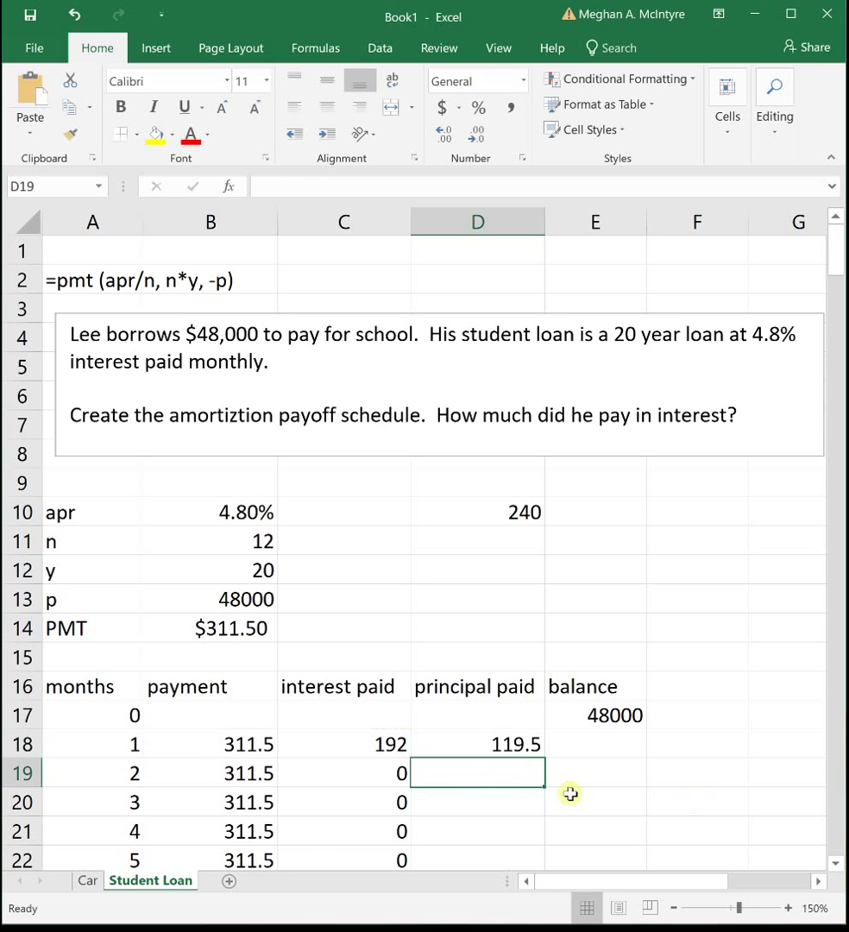
left_click(374, 751)
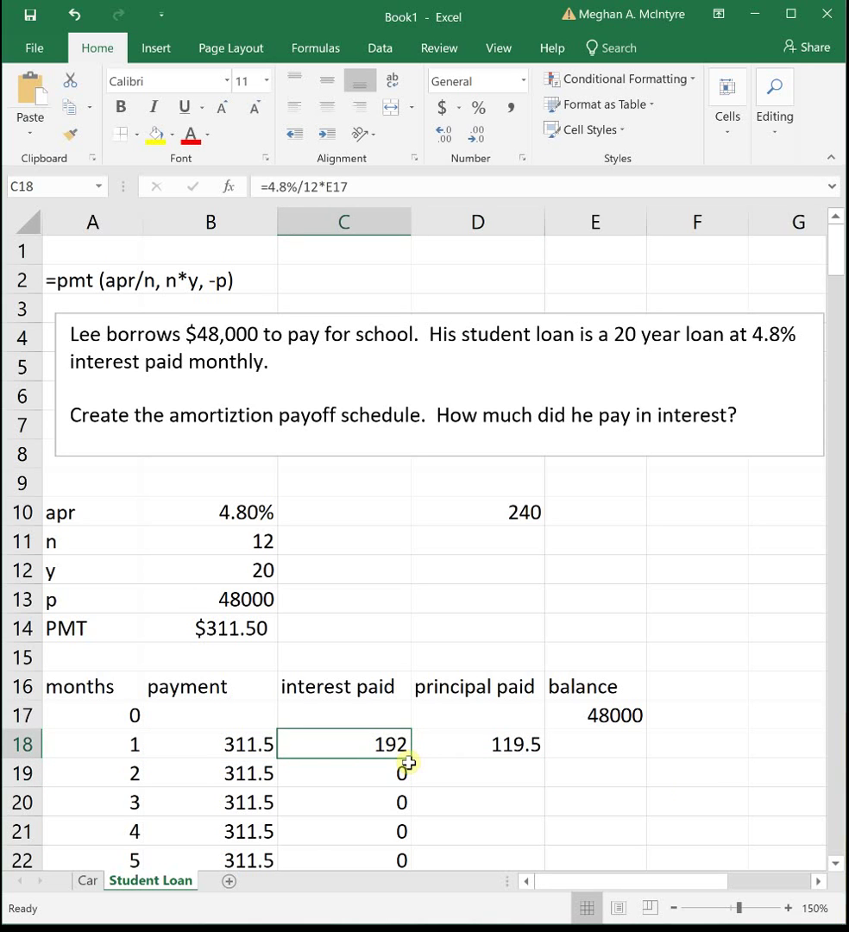
left_click(478, 750)
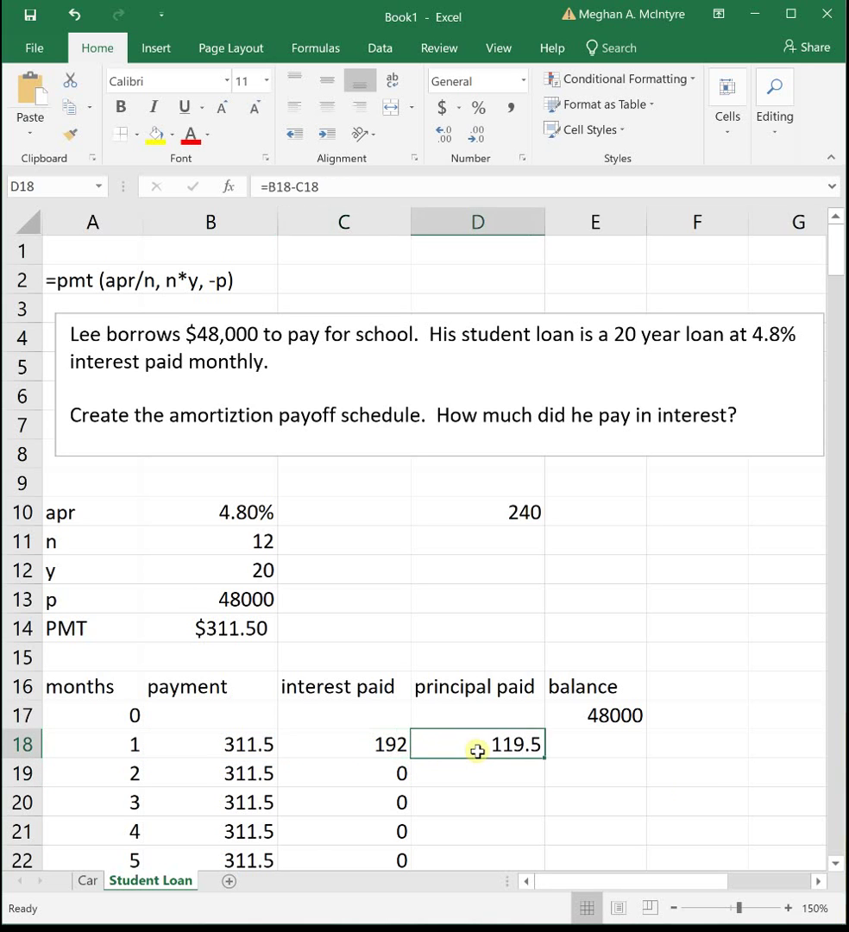
- Calculate the first month's remaining balance in E18 with the formula =E17-D18
left_click(623, 740)
type("=")
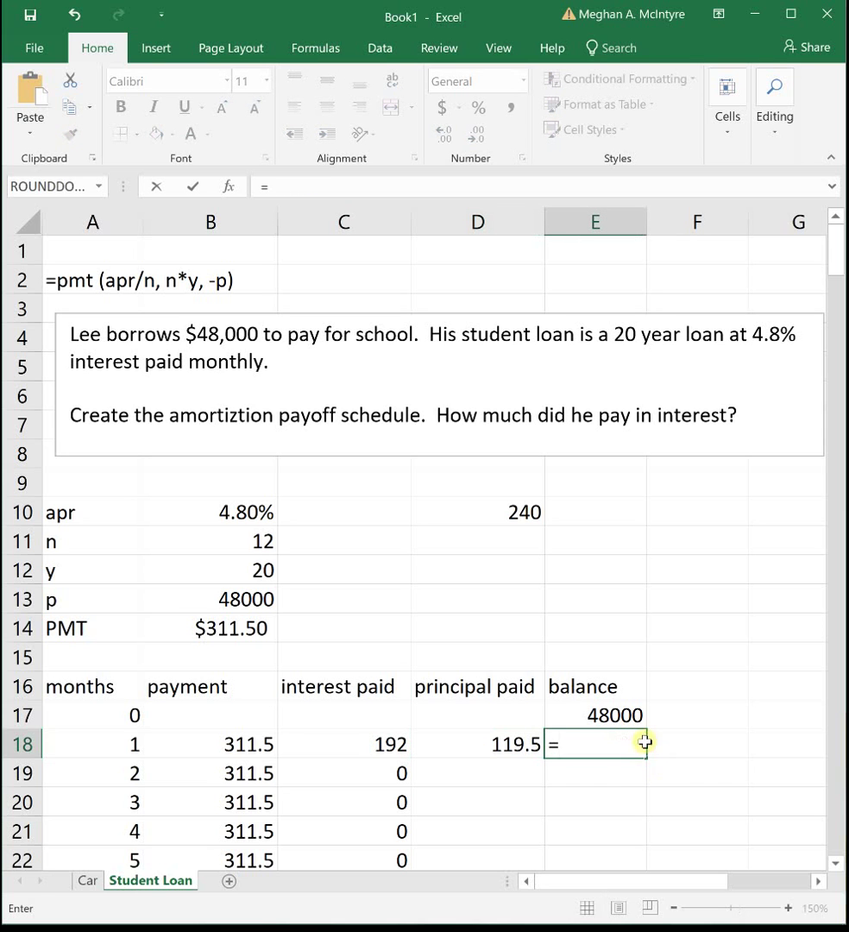
left_click(624, 715)
type("-")
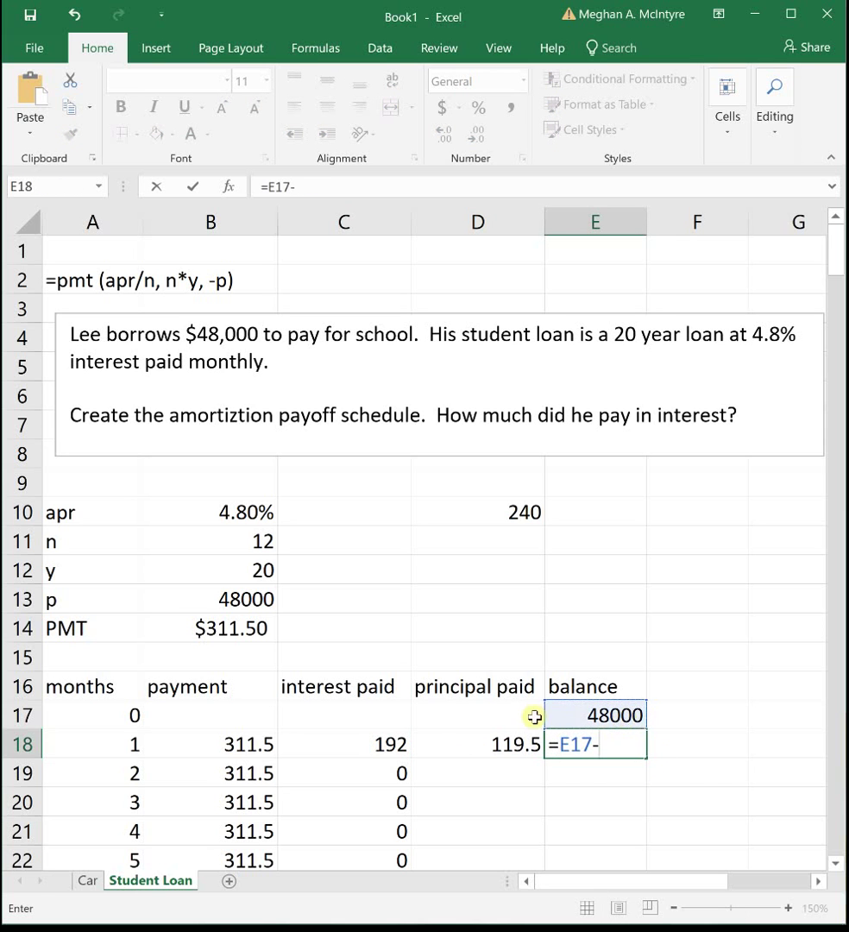
left_click(458, 746)
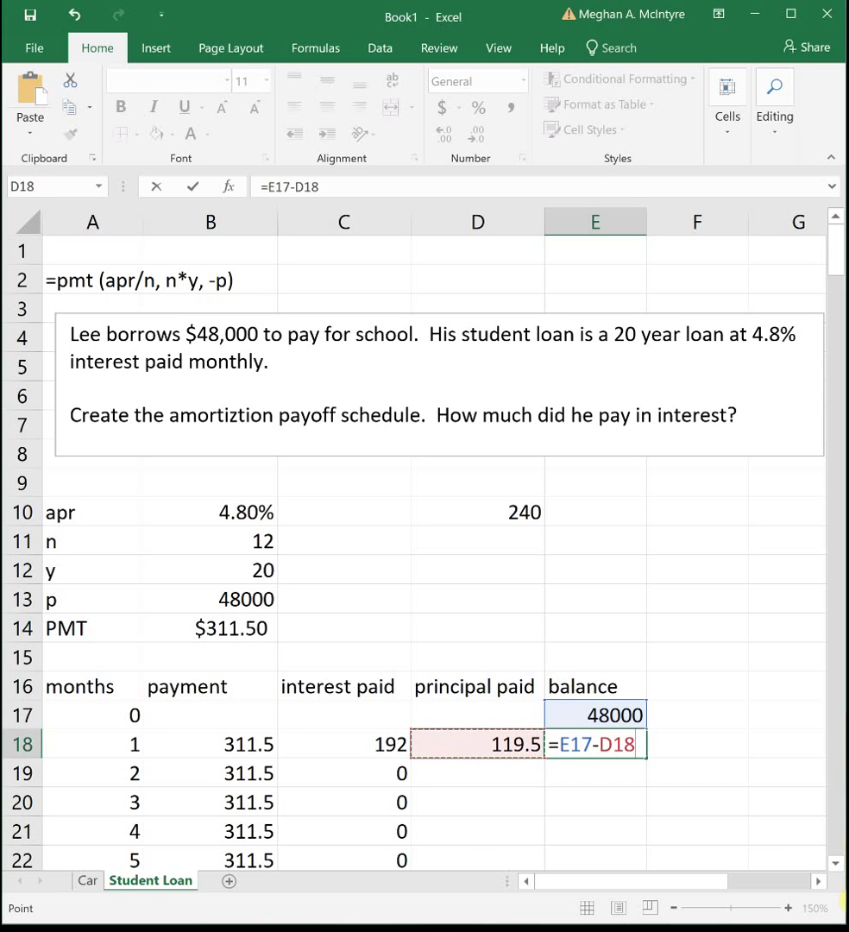
key("Return")
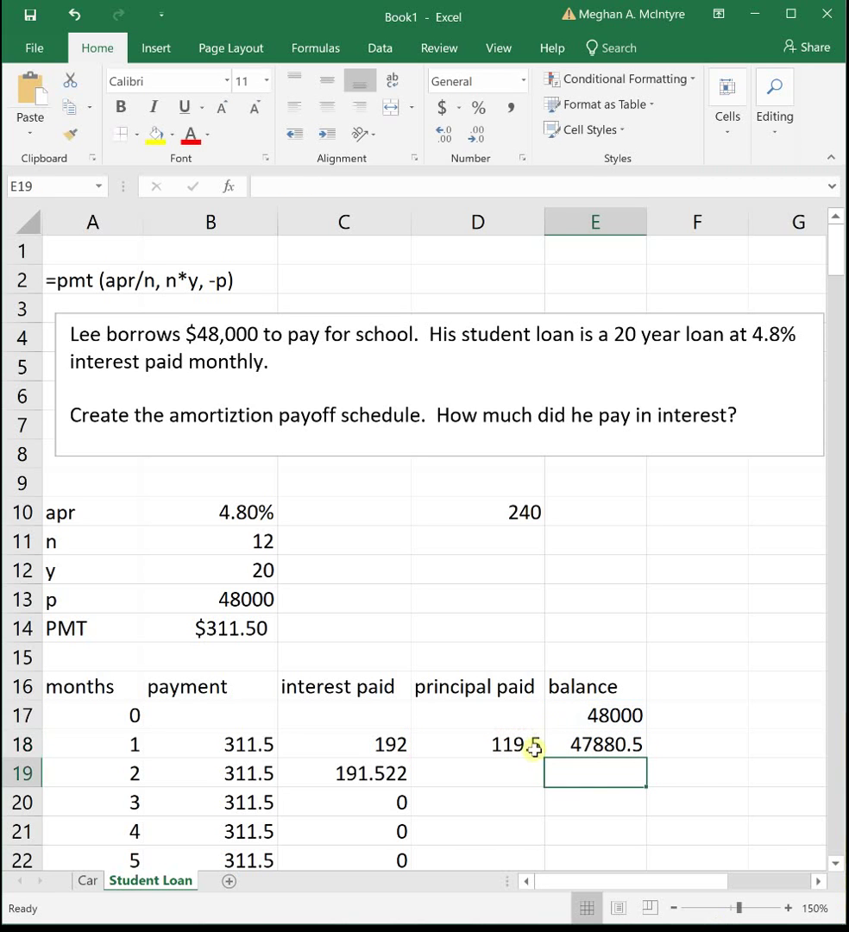
- Fill the principal paid formula in D18 and the balance formula in E18 down for all the months
left_click(533, 752)
double_click(544, 758)
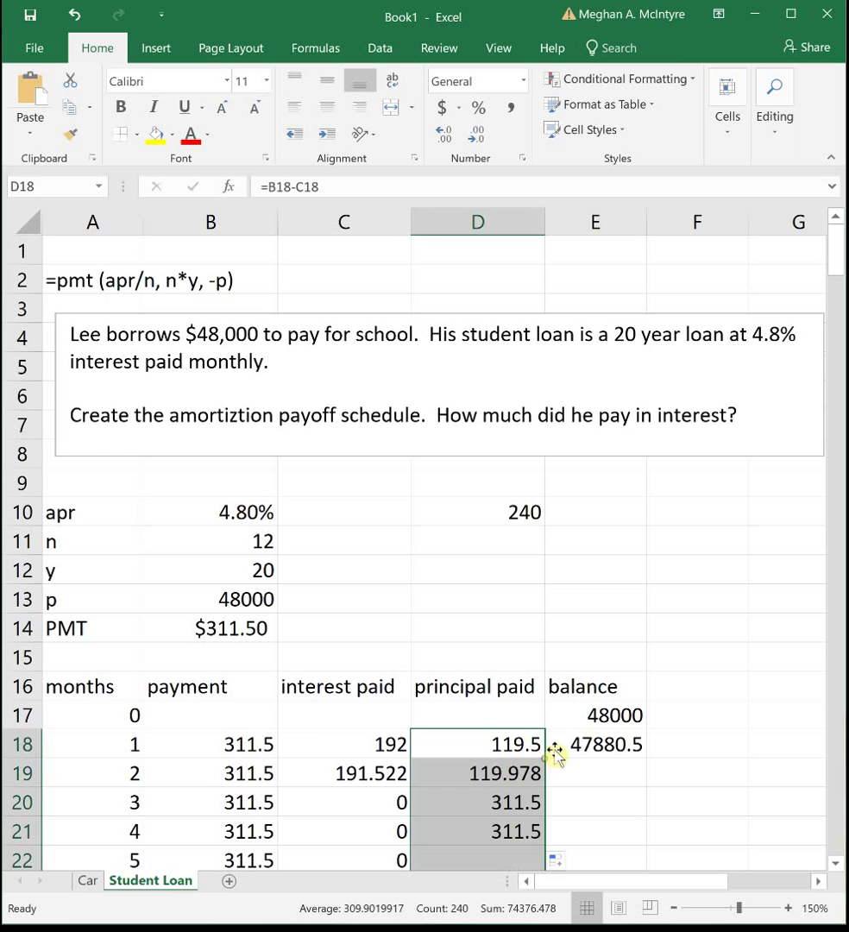
left_click(606, 740)
double_click(647, 758)
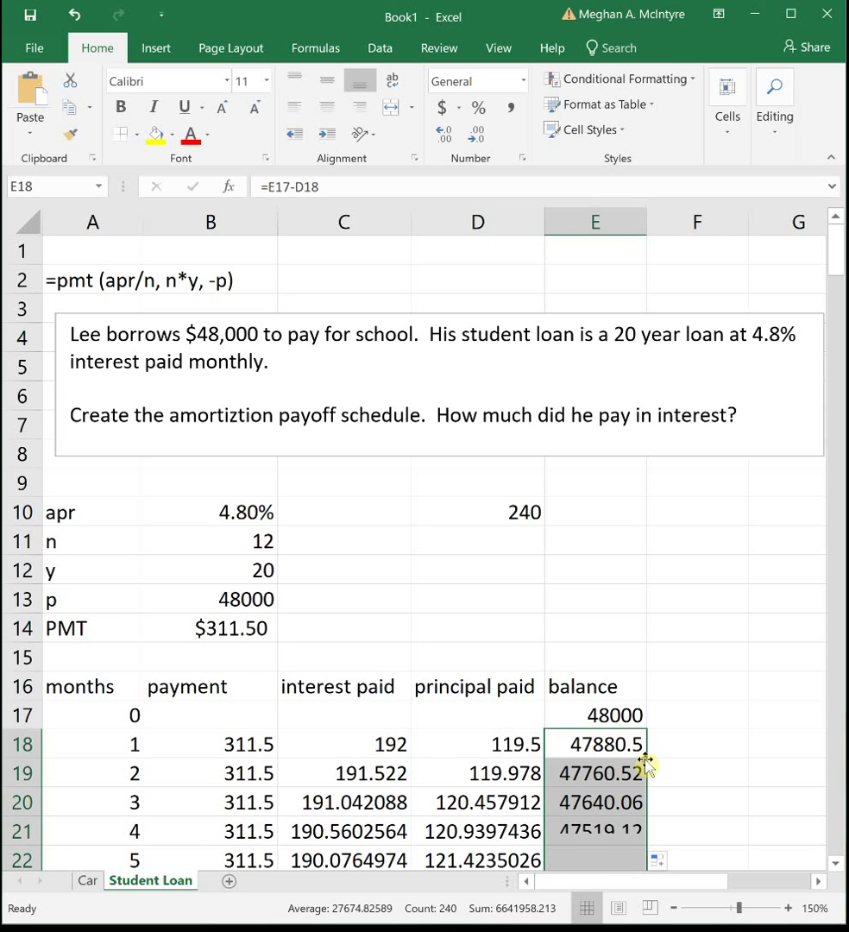
- Format the interest paid, principal paid and balance values in C18:E257 to two decimal places
left_click_drag(323, 759, 646, 815)
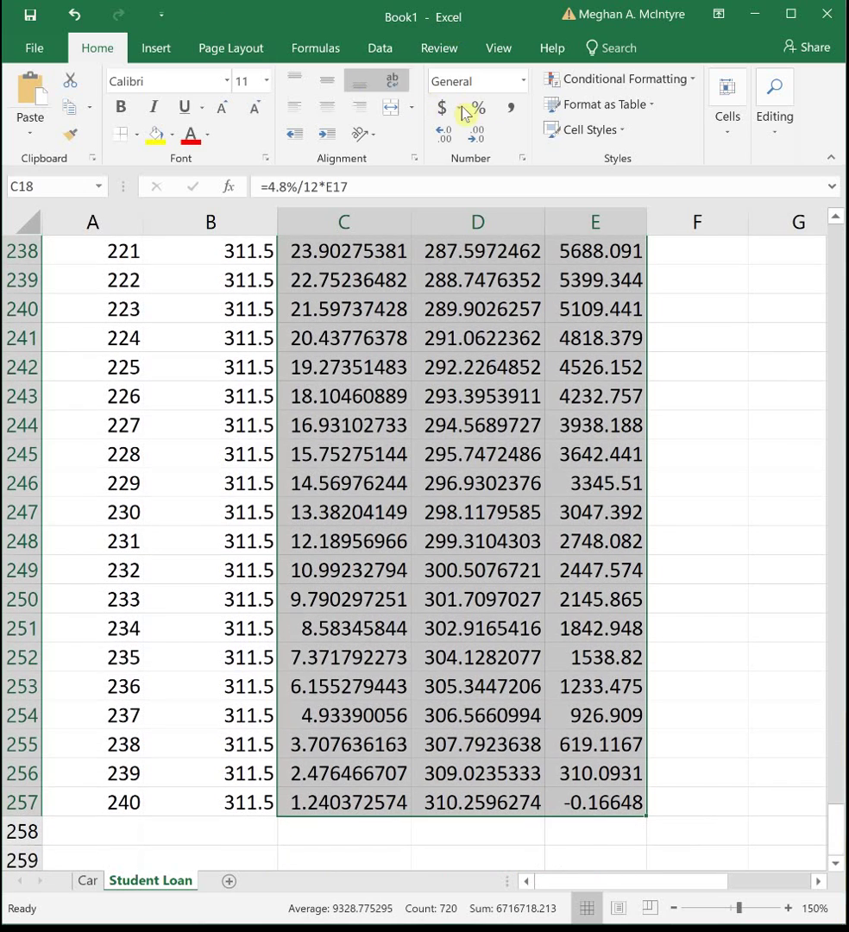
left_click(479, 137)
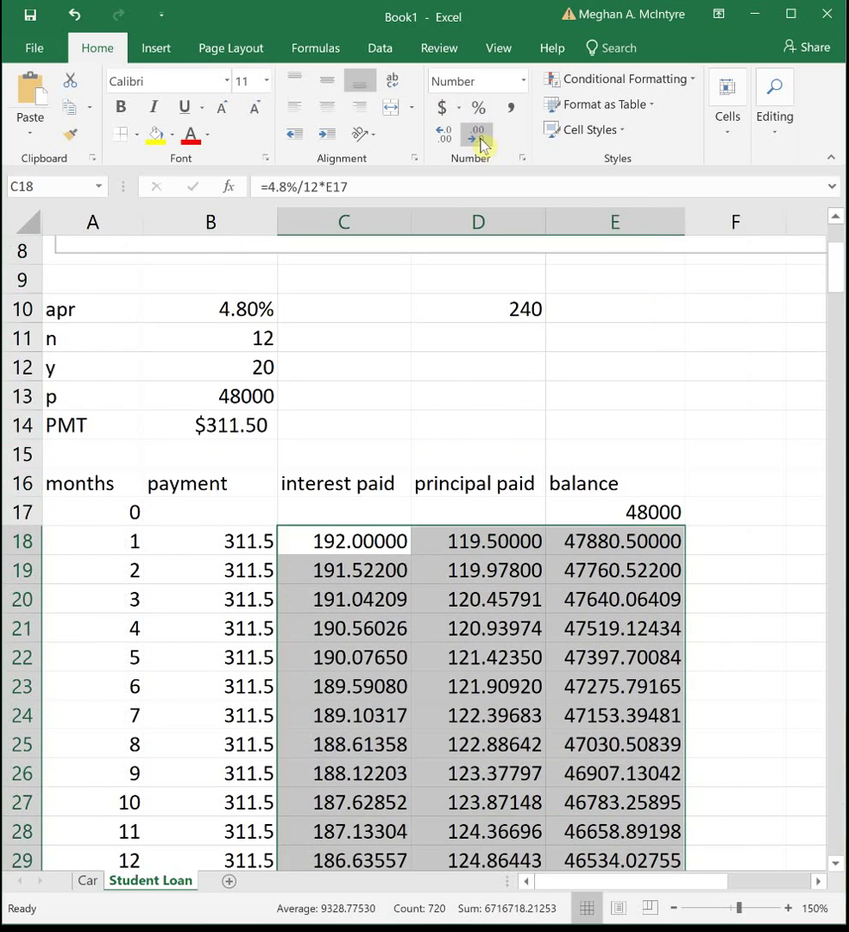
left_click(482, 140)
left_click(481, 141)
left_click(481, 143)
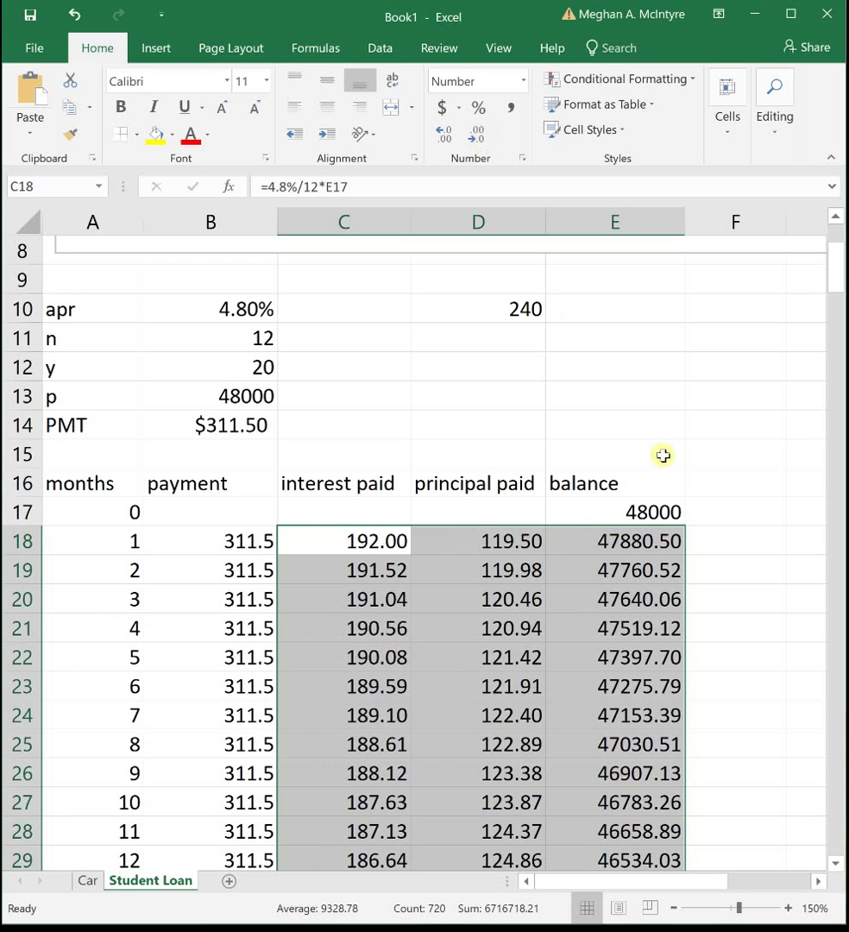
left_click(662, 453)
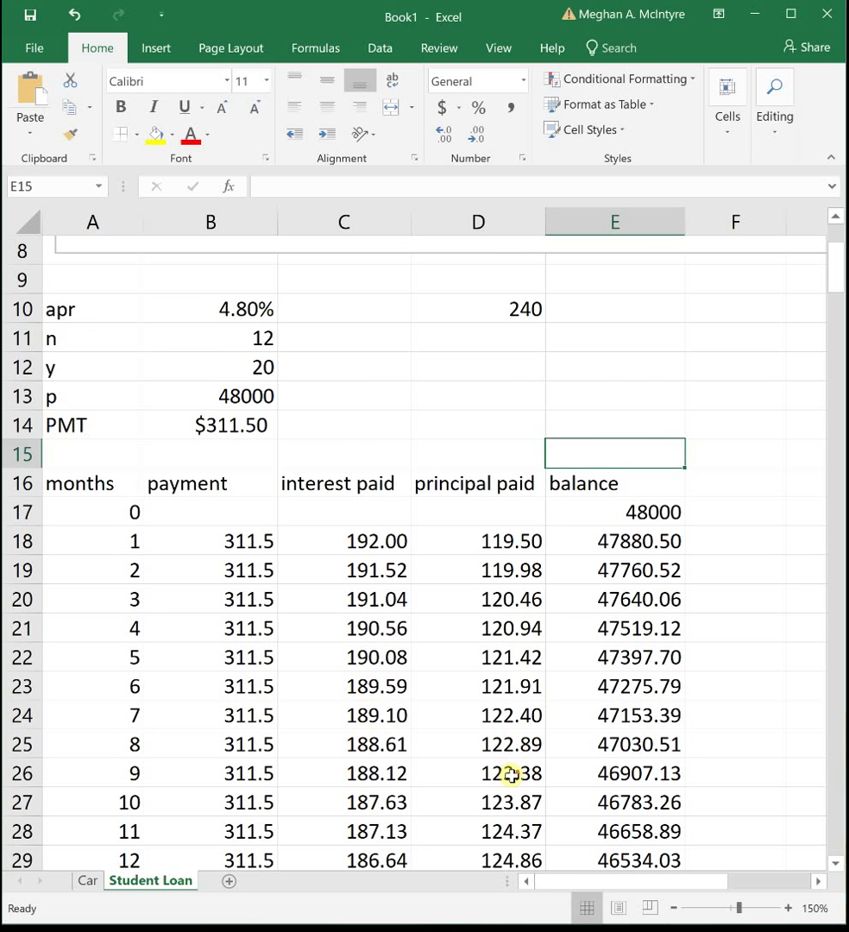
- Set the final payment for month 240 in B257 to 311.37
scroll(512, 775, "down", 10)
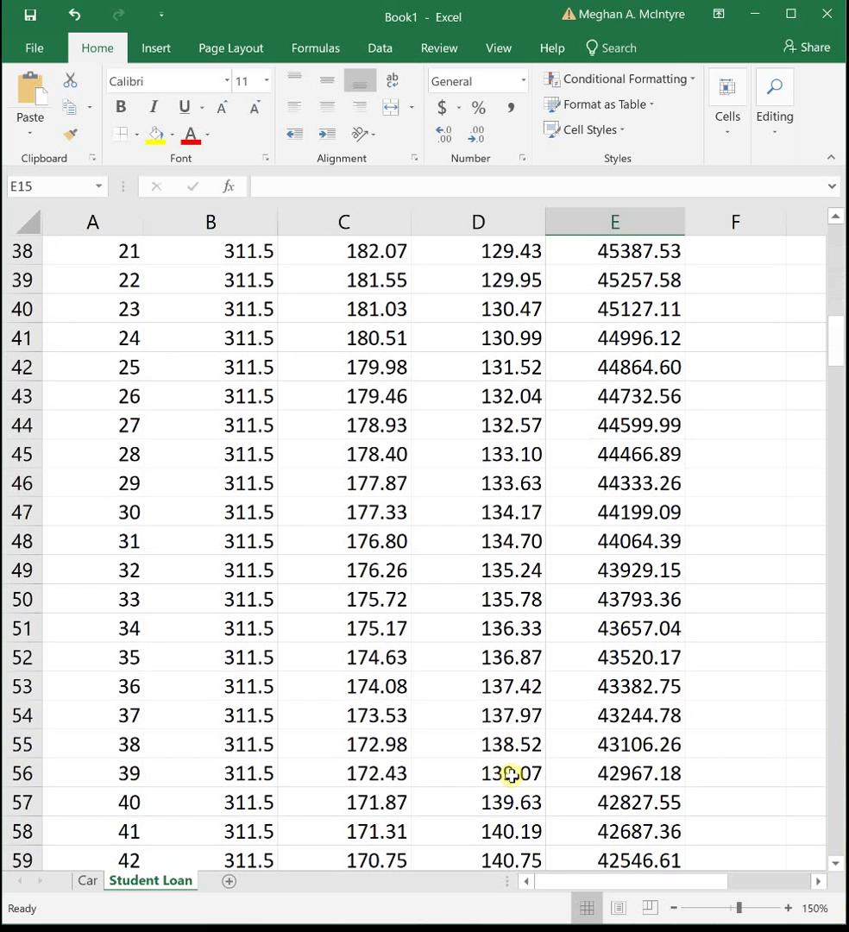
scroll(511, 775, "down", 18)
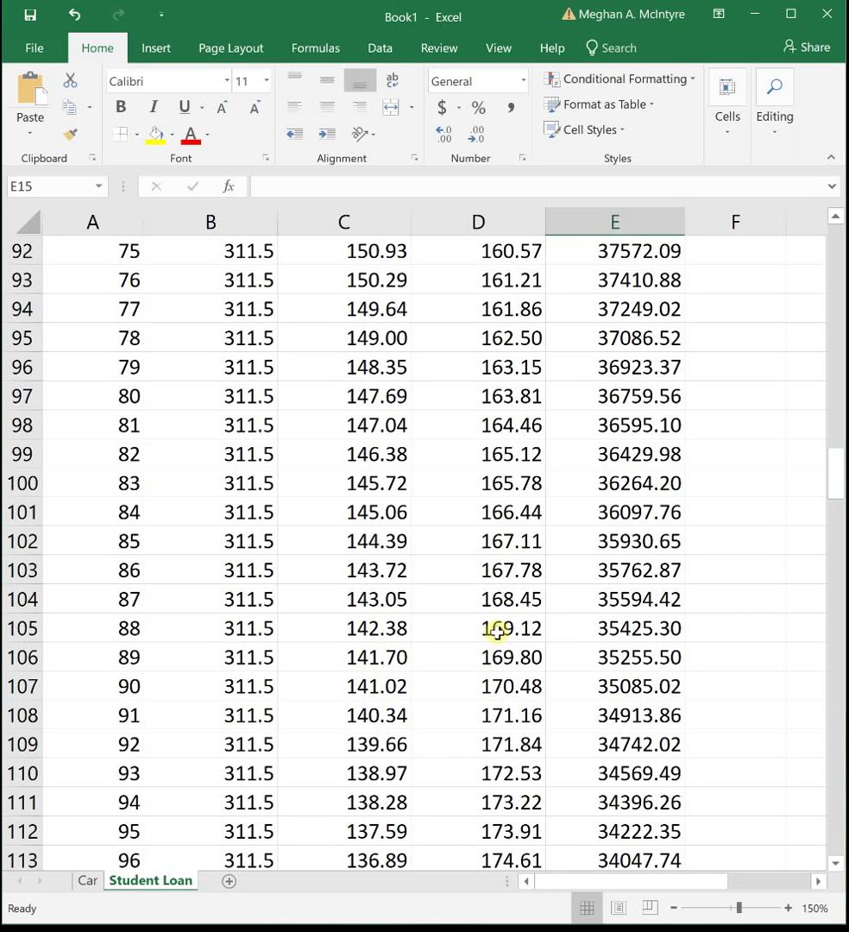
scroll(494, 677, "down", 10)
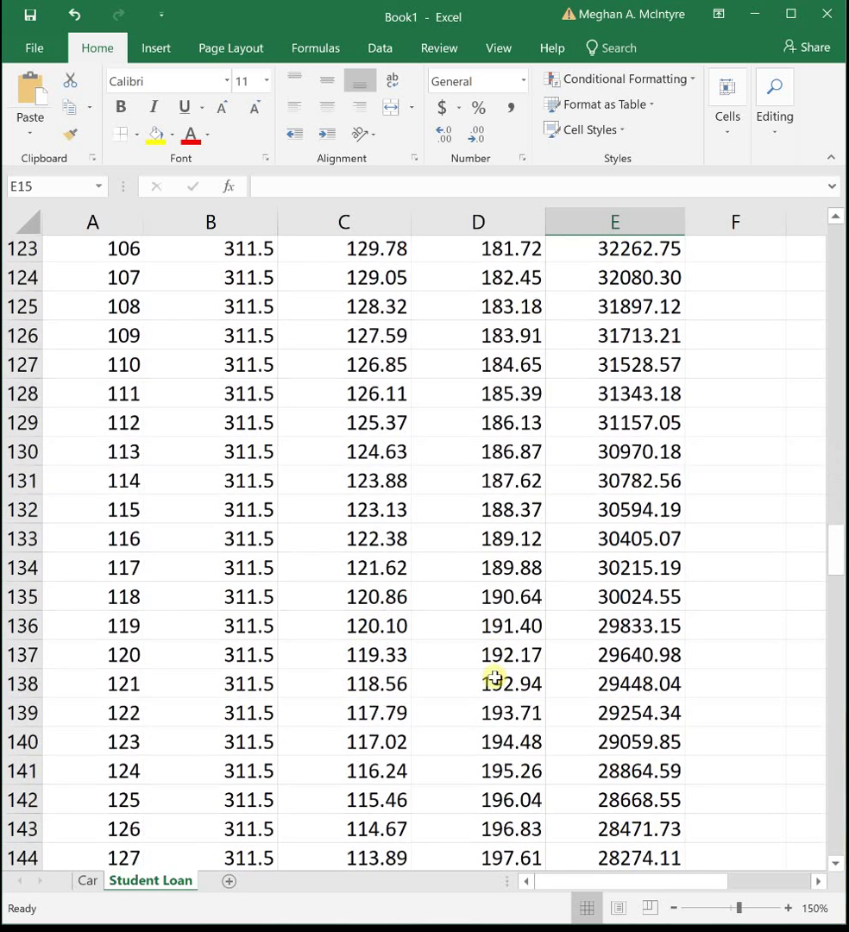
scroll(493, 676, "down", 8)
scroll(493, 676, "down", 20)
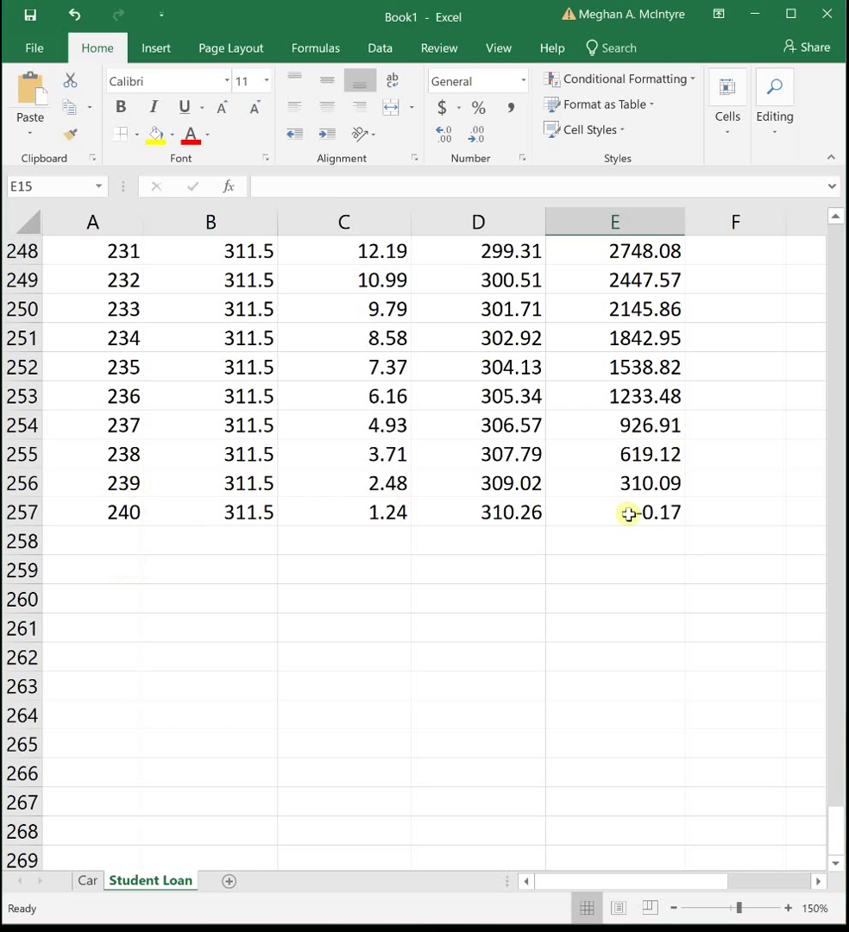
left_click(628, 514)
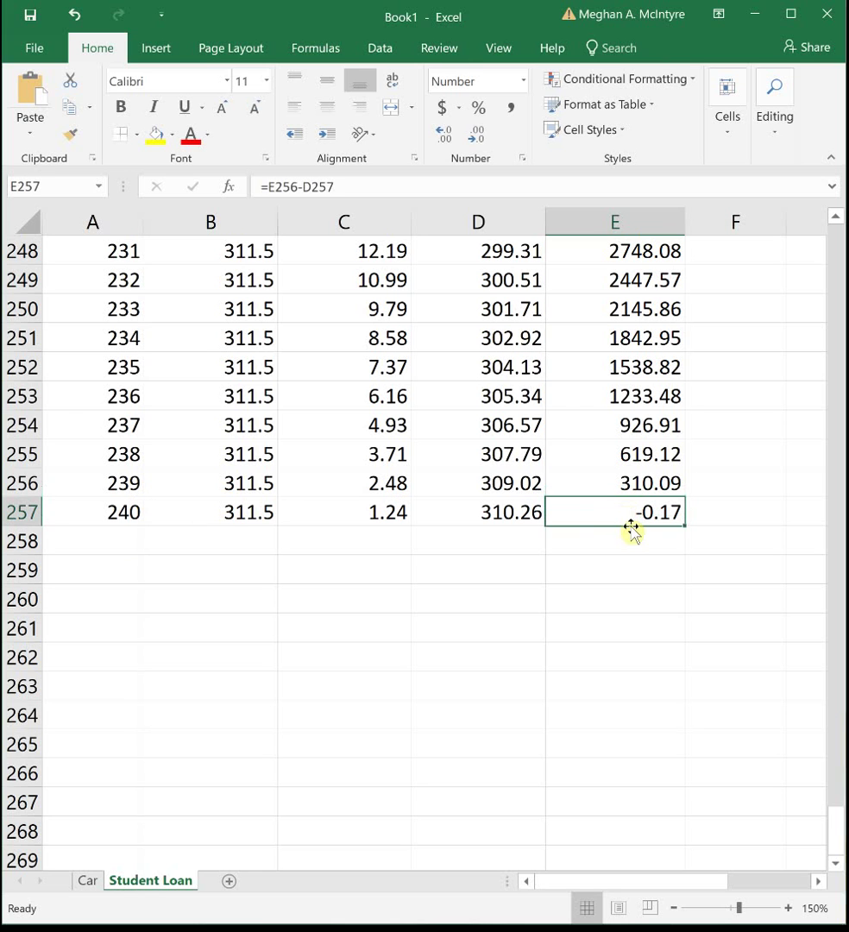
left_click(212, 518)
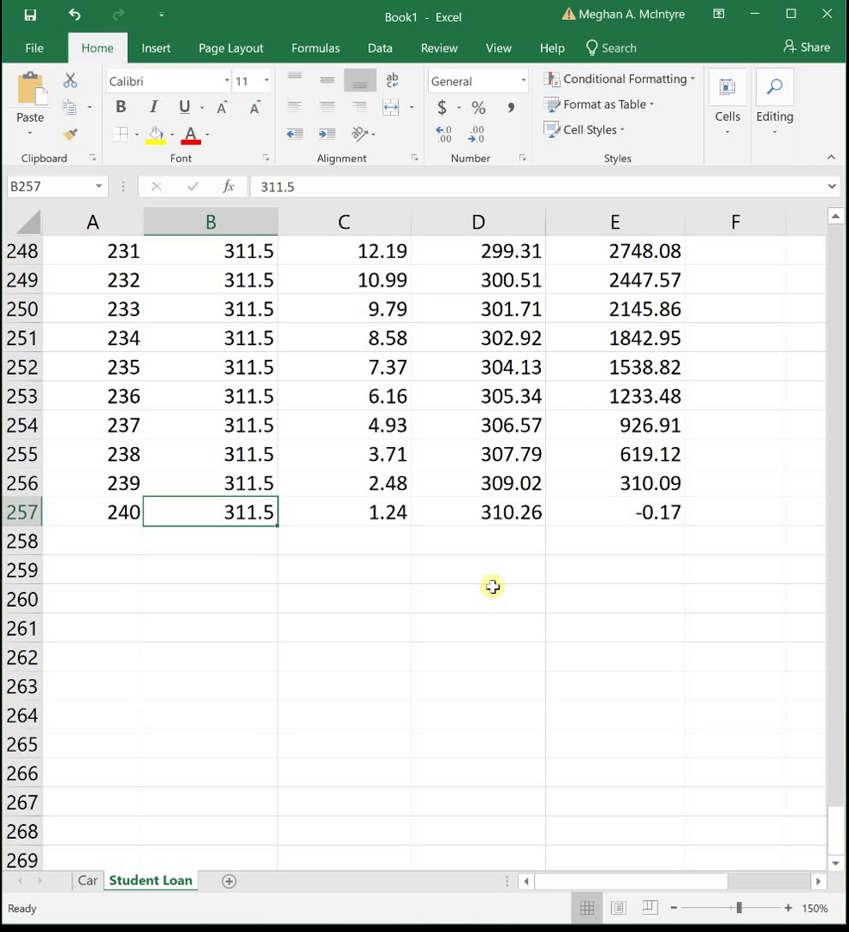
type("311.3")
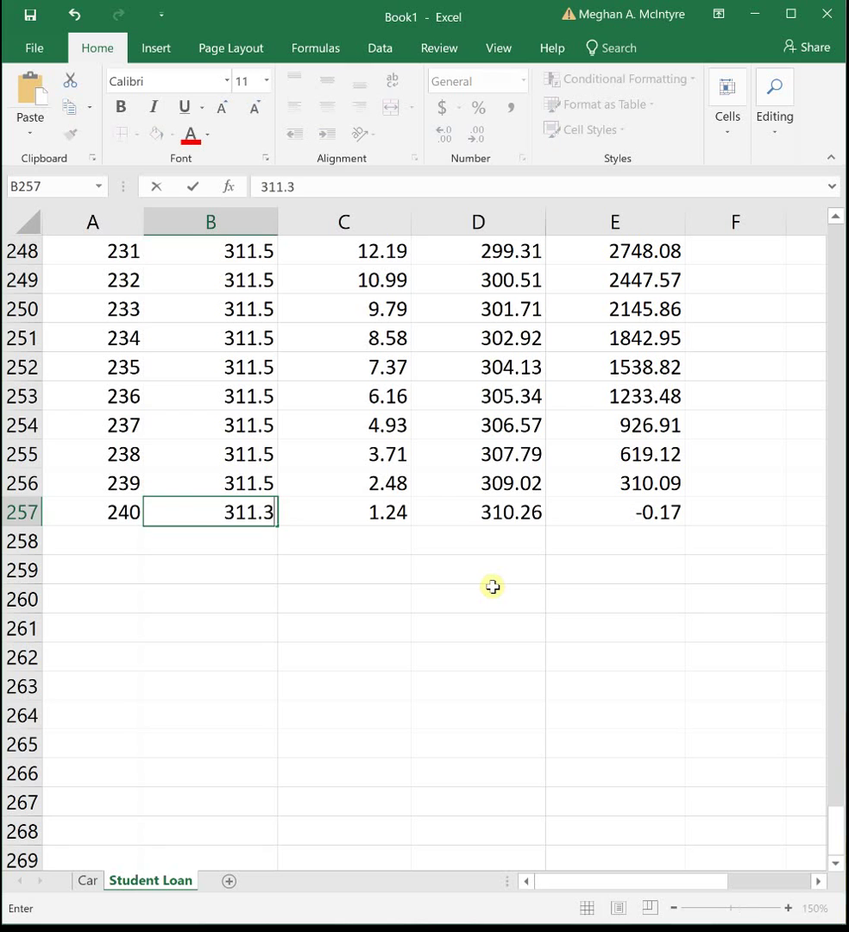
type("7")
key("Return")
key("Up")
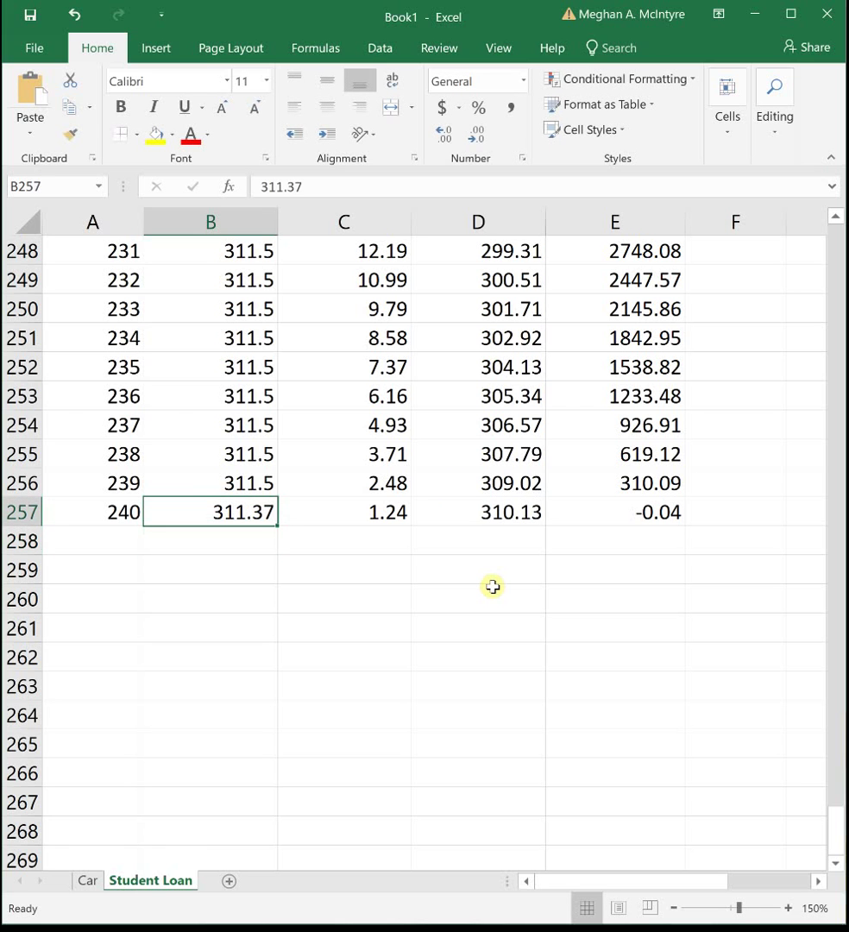
- Correct the month 240 payment in B257 to 311.33
left_click(314, 188)
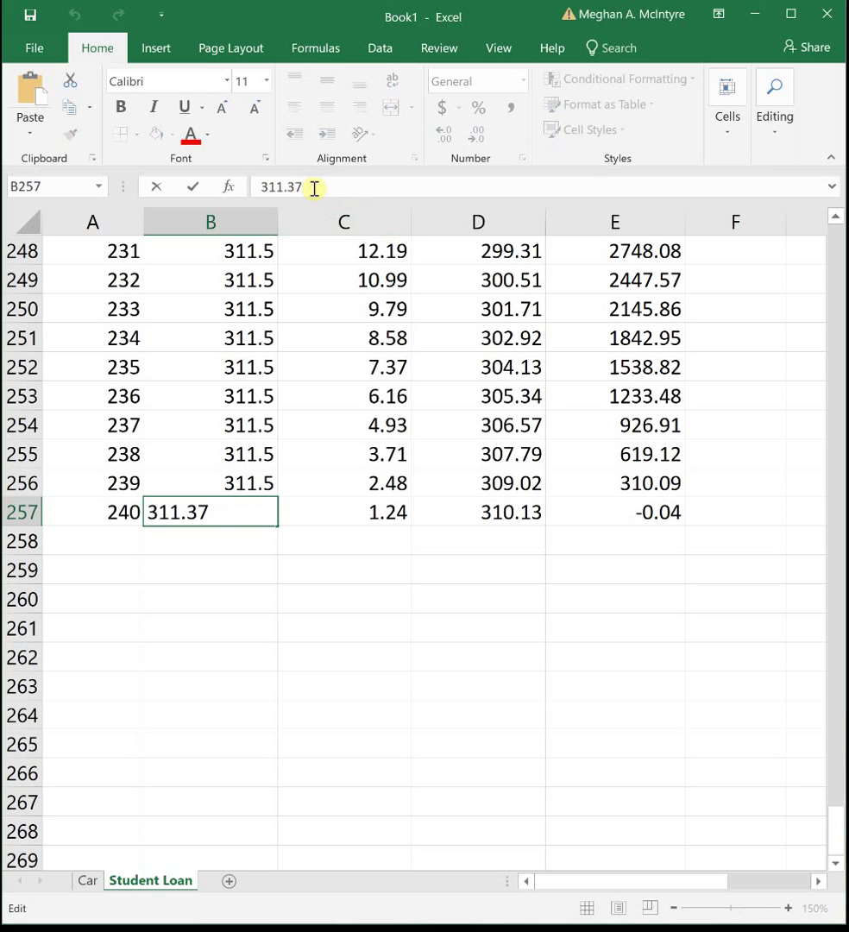
key("BackSpace")
key("Return")
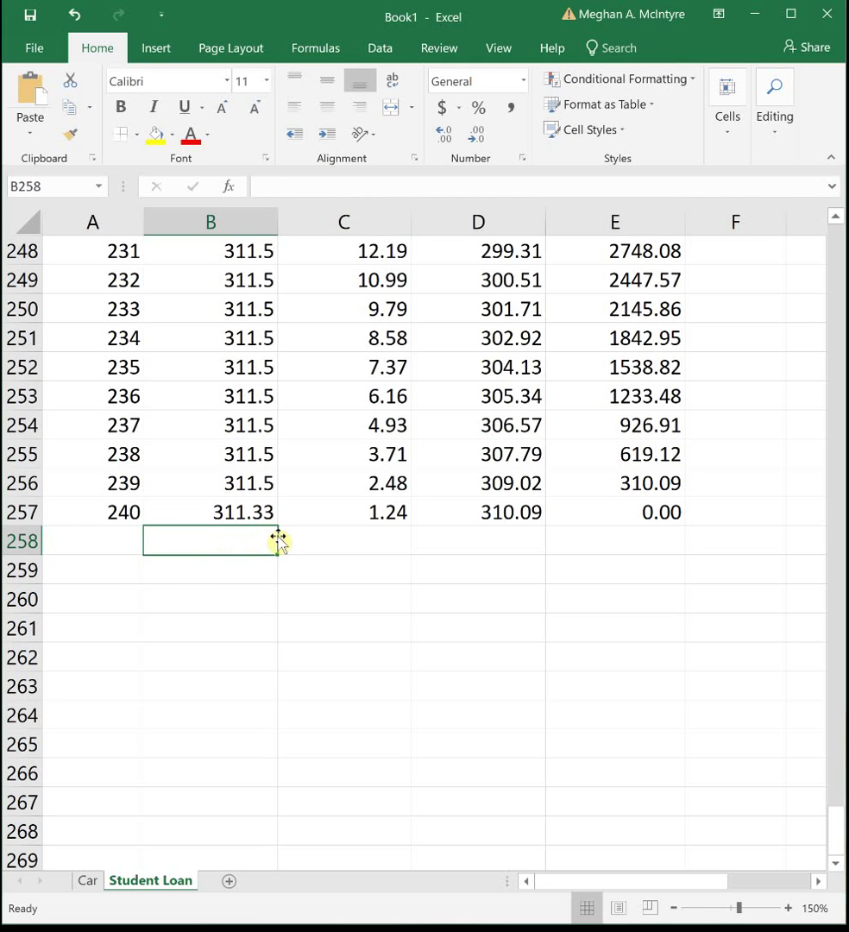
- Label the summary row below the student loan schedule "totals" in A259 and enter the heading "payment" in B258
left_click(56, 578)
type("total")
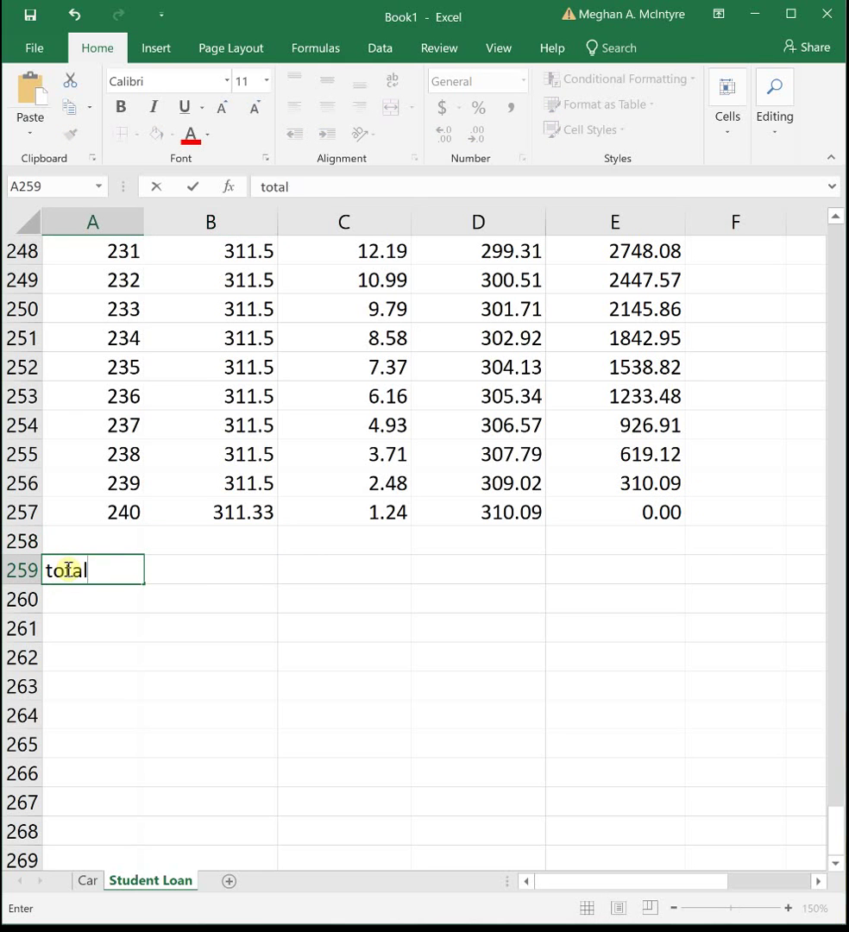
type("s")
key("Tab")
left_click(152, 538)
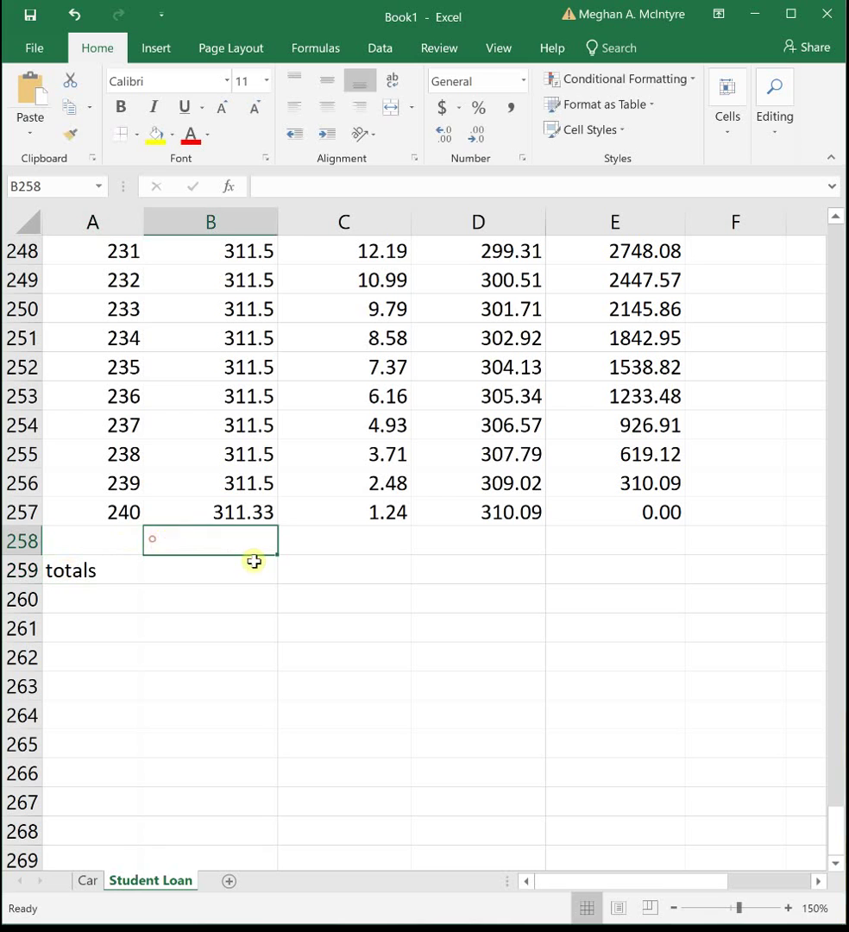
type("payment")
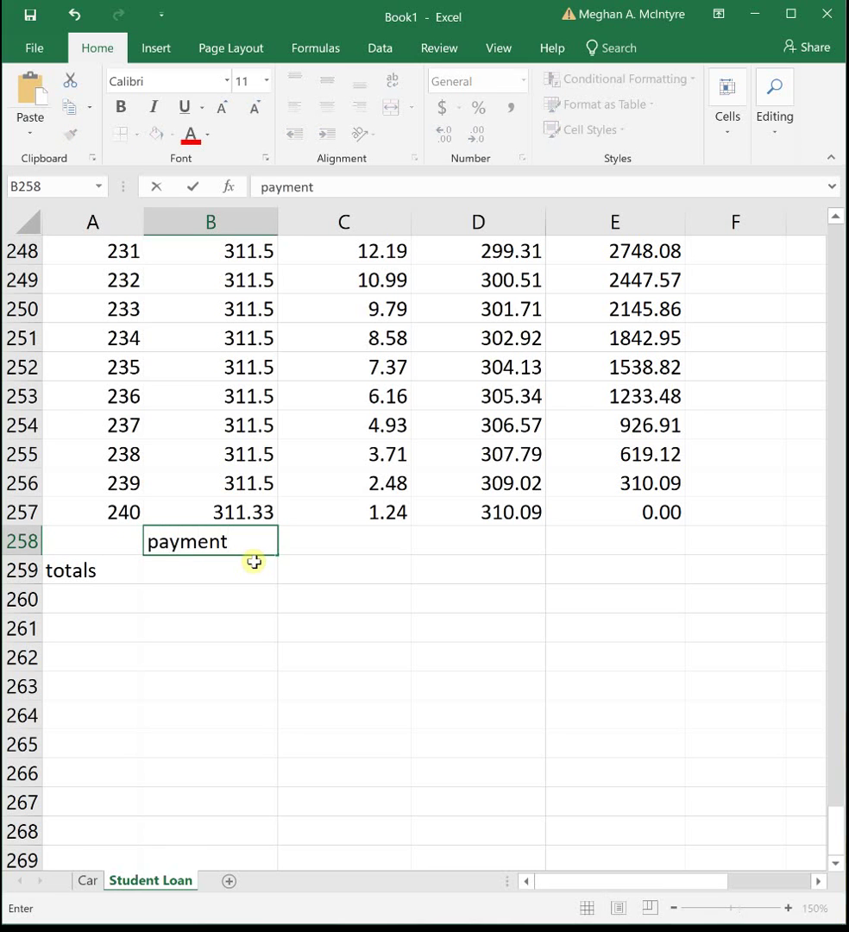
- Total the monthly payments in B259 with =SUM(B18:B257) and apply the dollar accounting format to the total
left_click(254, 562)
type("=")
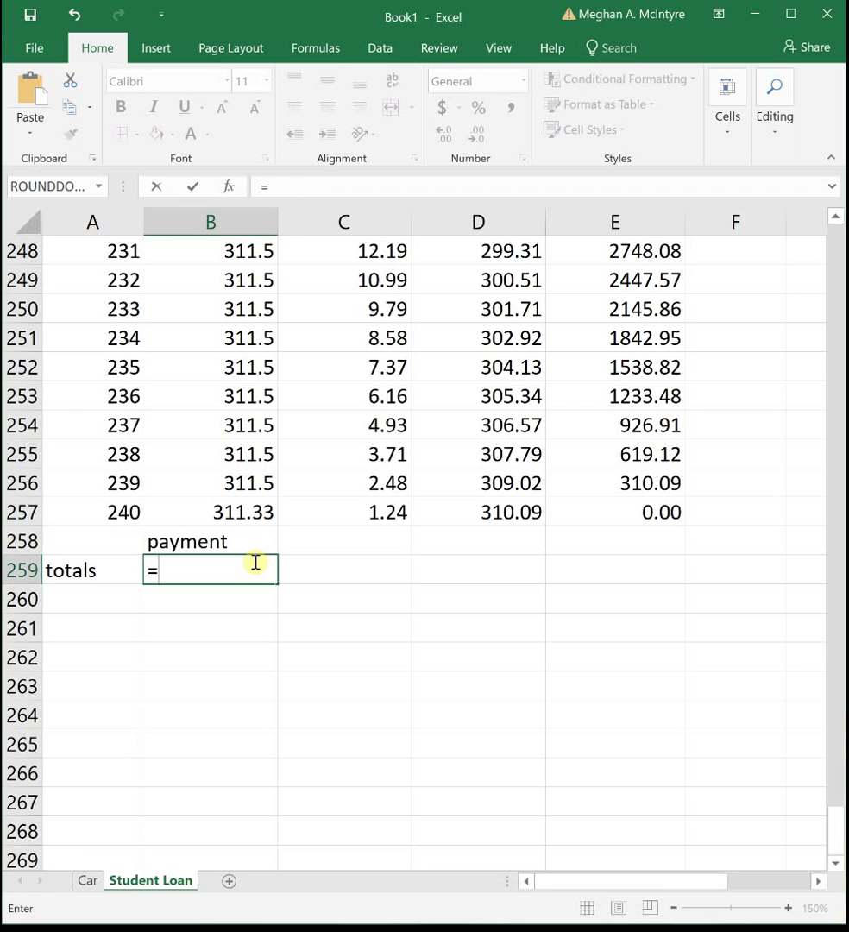
type("sum(")
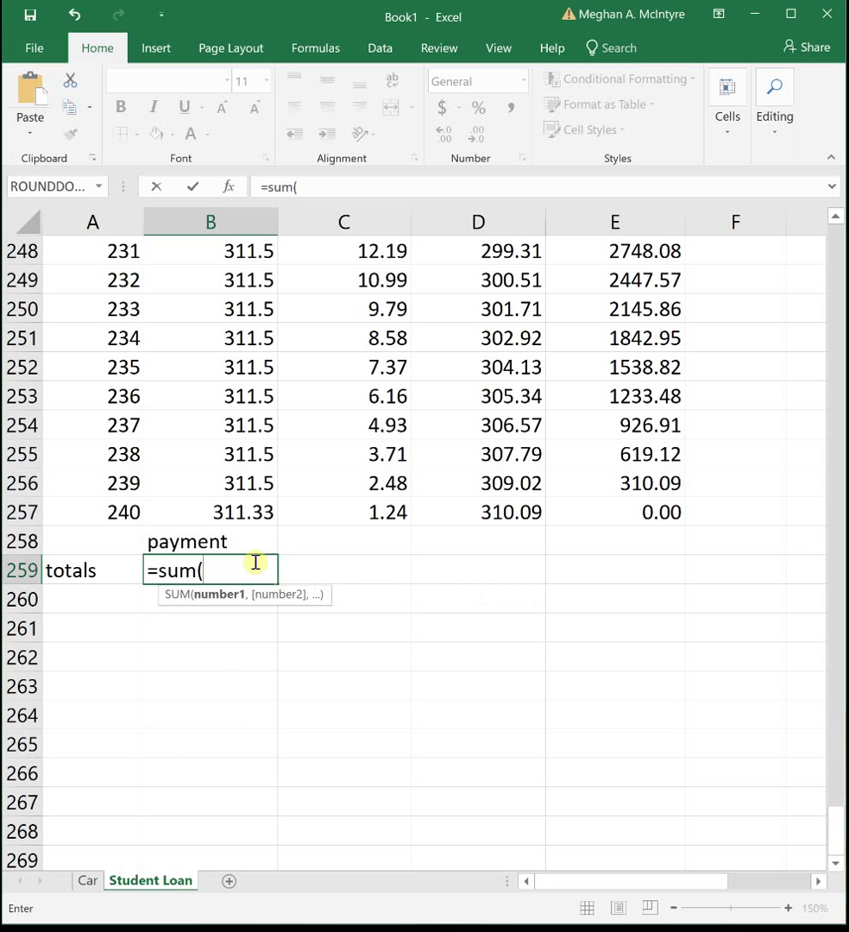
left_click_drag(229, 510, 219, 91)
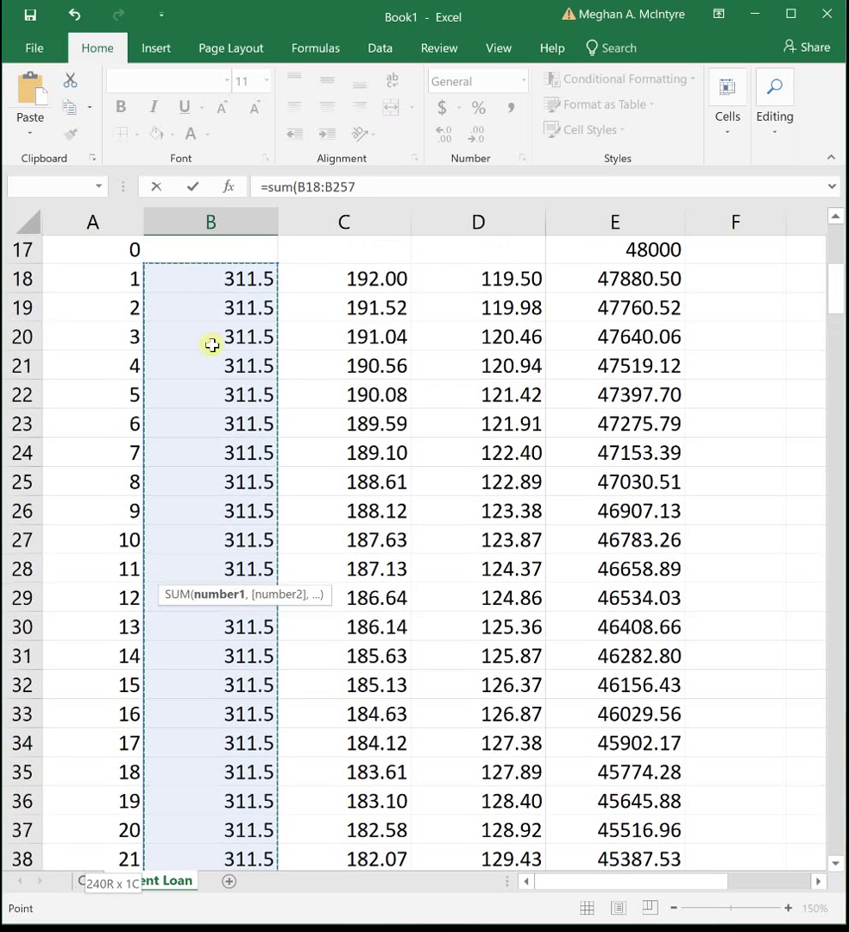
scroll(212, 341, "up", 1)
left_click_drag(212, 333, 214, 335)
type(")")
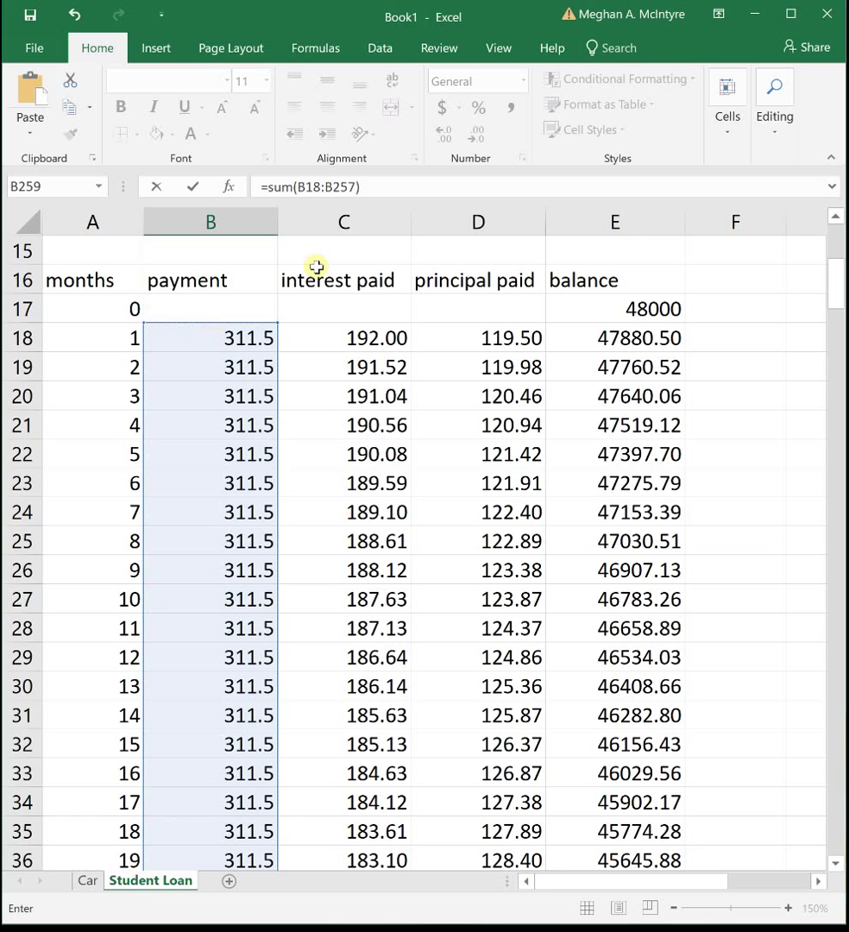
scroll(337, 572, "down", 20)
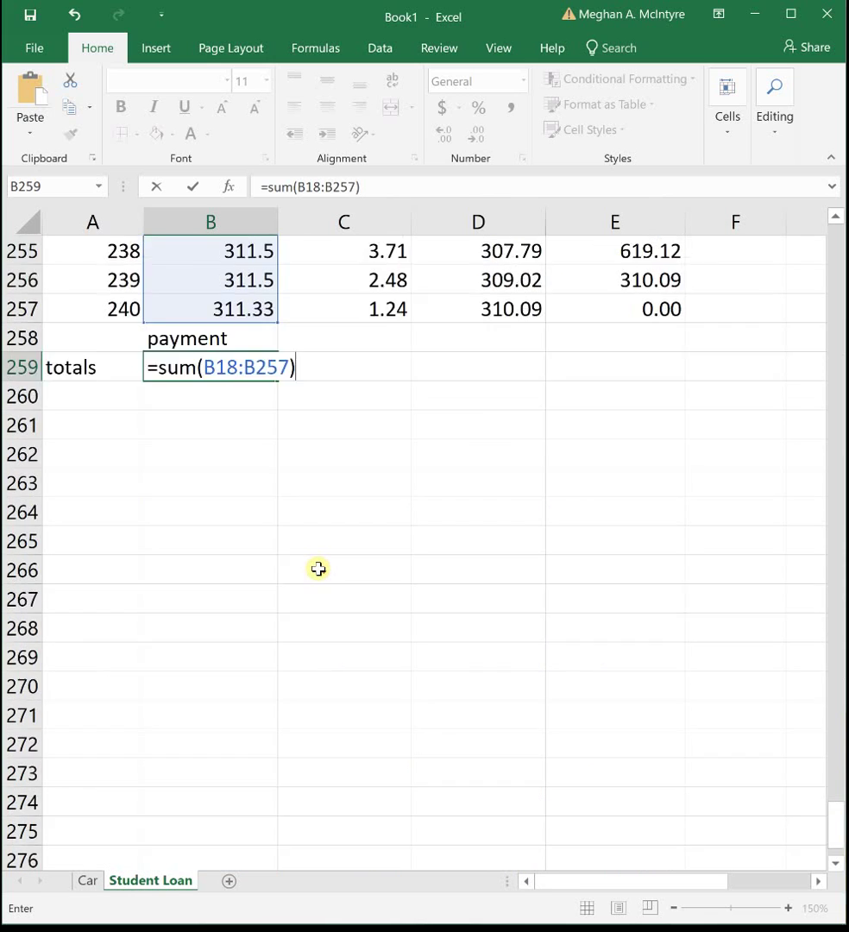
scroll(319, 569, "up", 10)
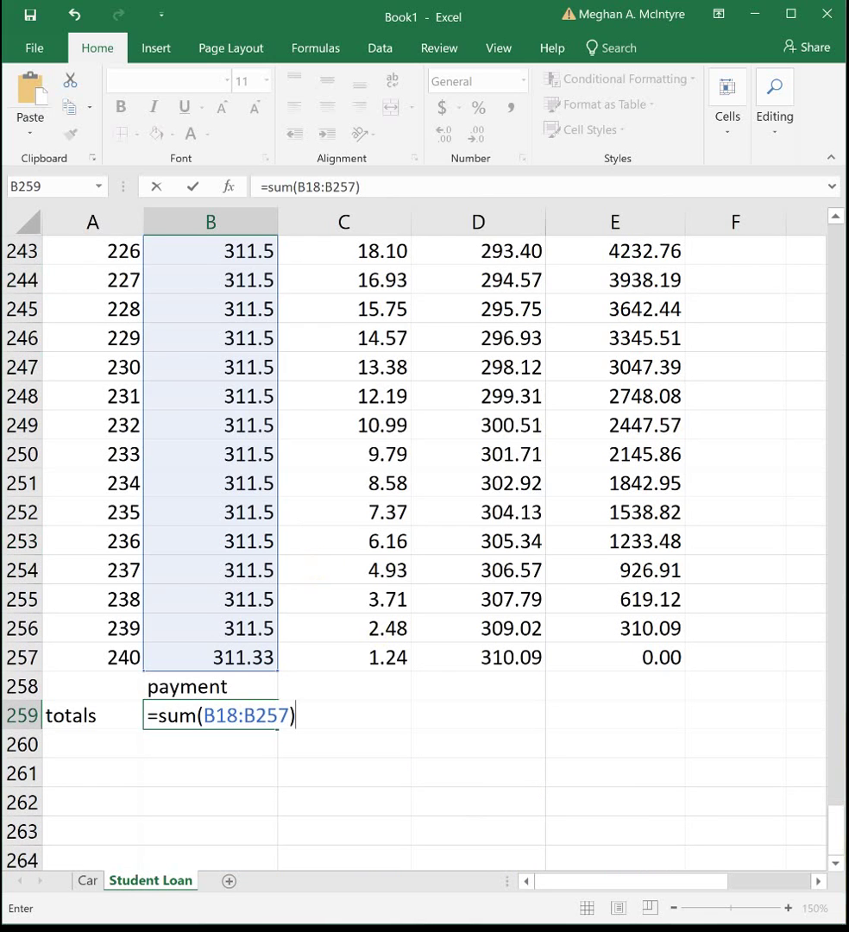
key("Return")
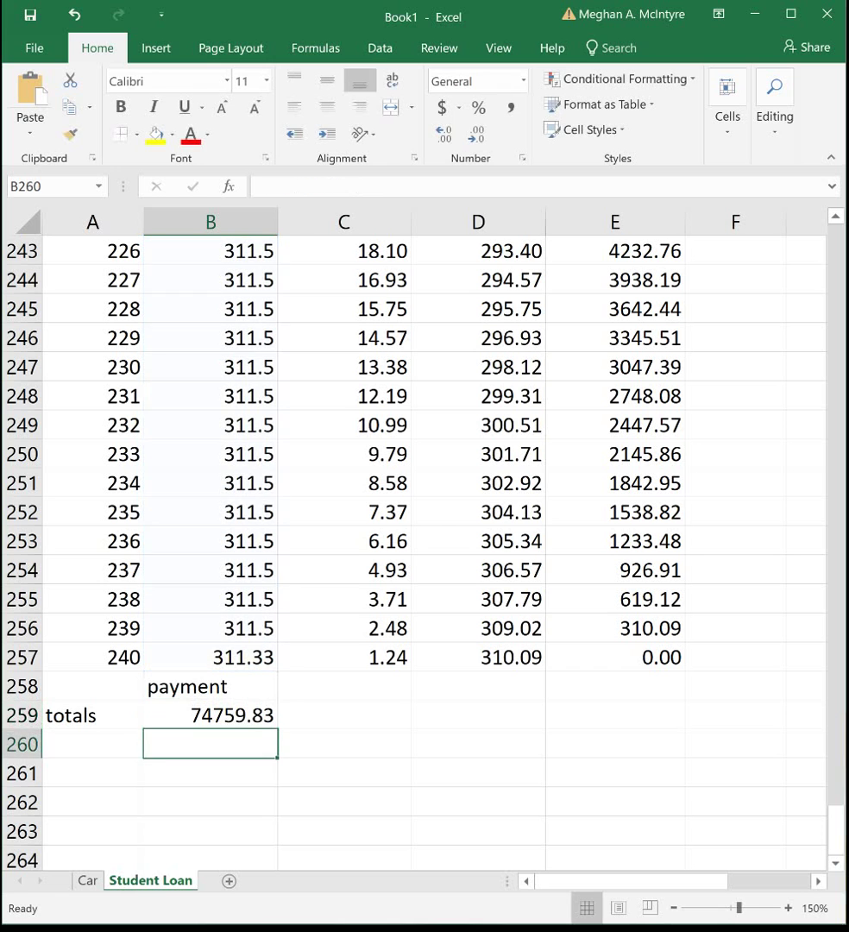
key("Up")
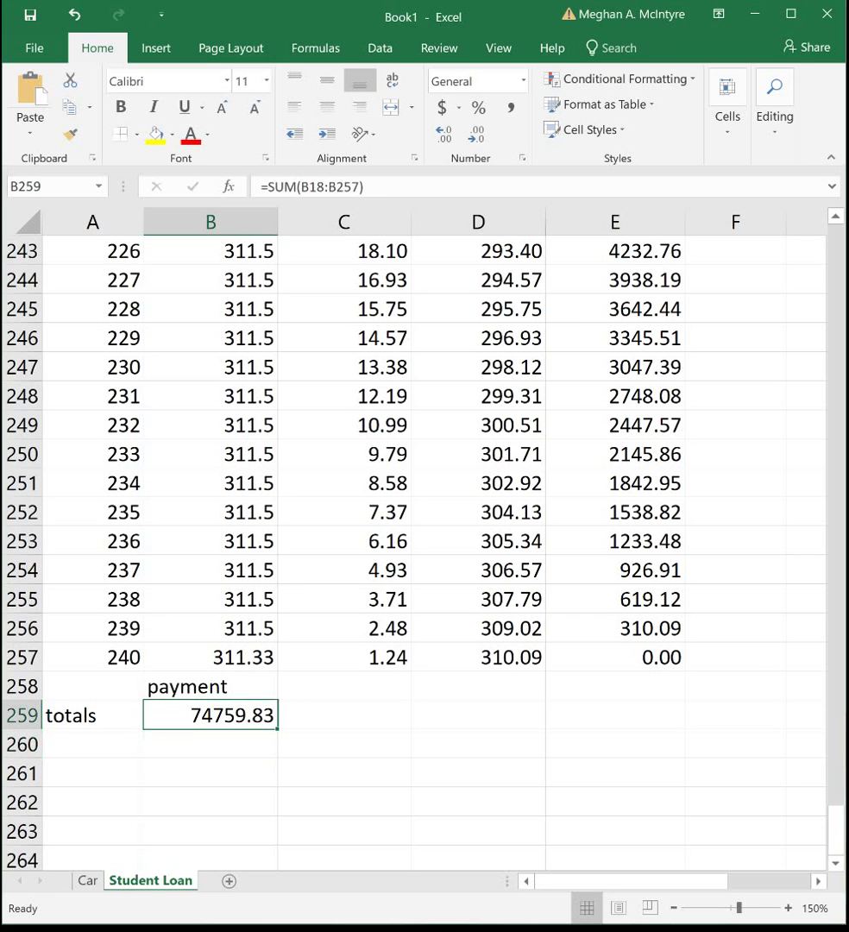
left_click(442, 107)
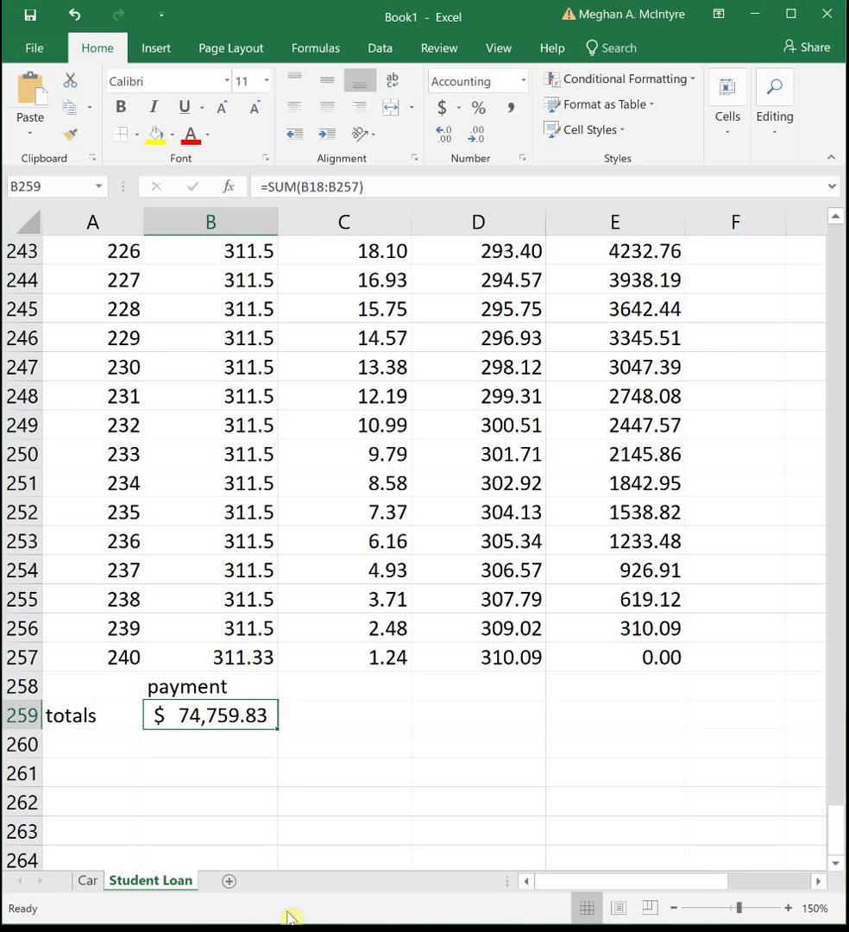
- Add the heading "interest" in C258 and fill the total formula from B259 across to C259
left_click(318, 691)
type("interest")
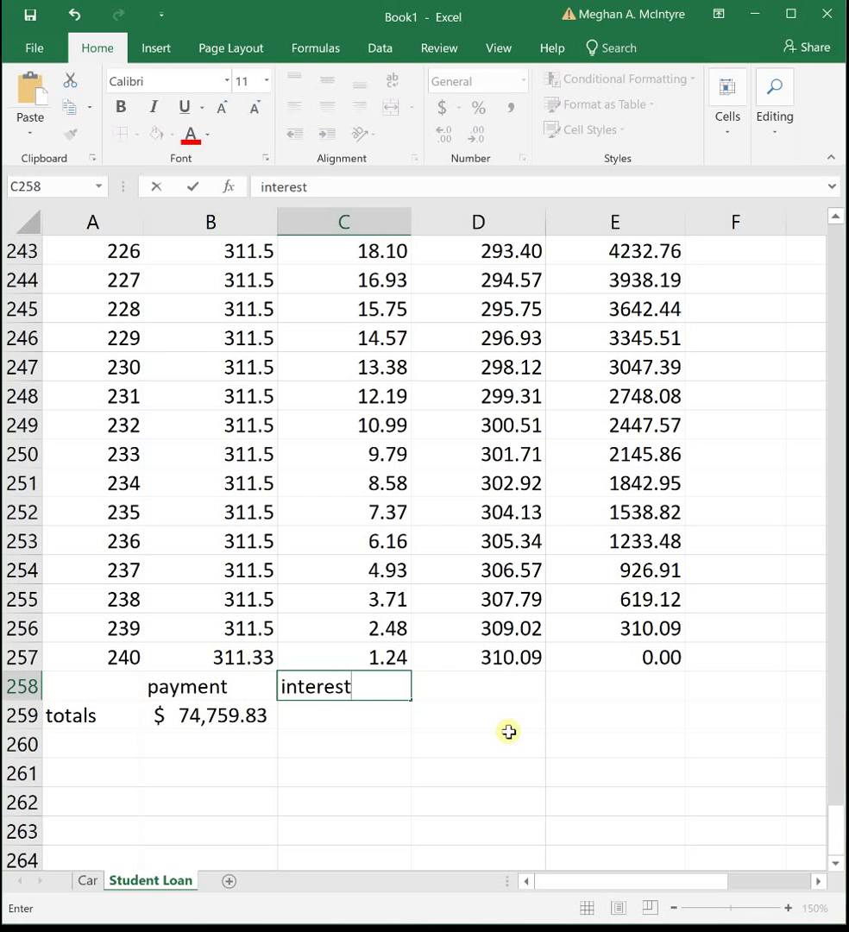
key("Return")
left_click(216, 715)
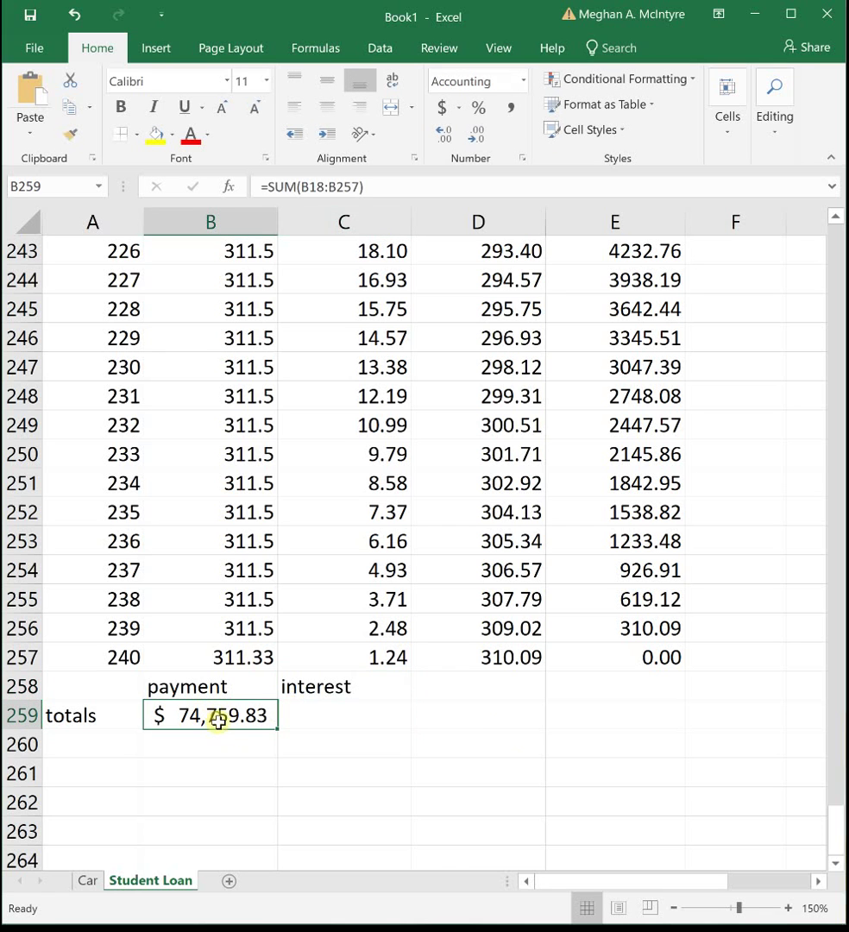
left_click_drag(277, 733, 370, 713)
left_click(370, 712)
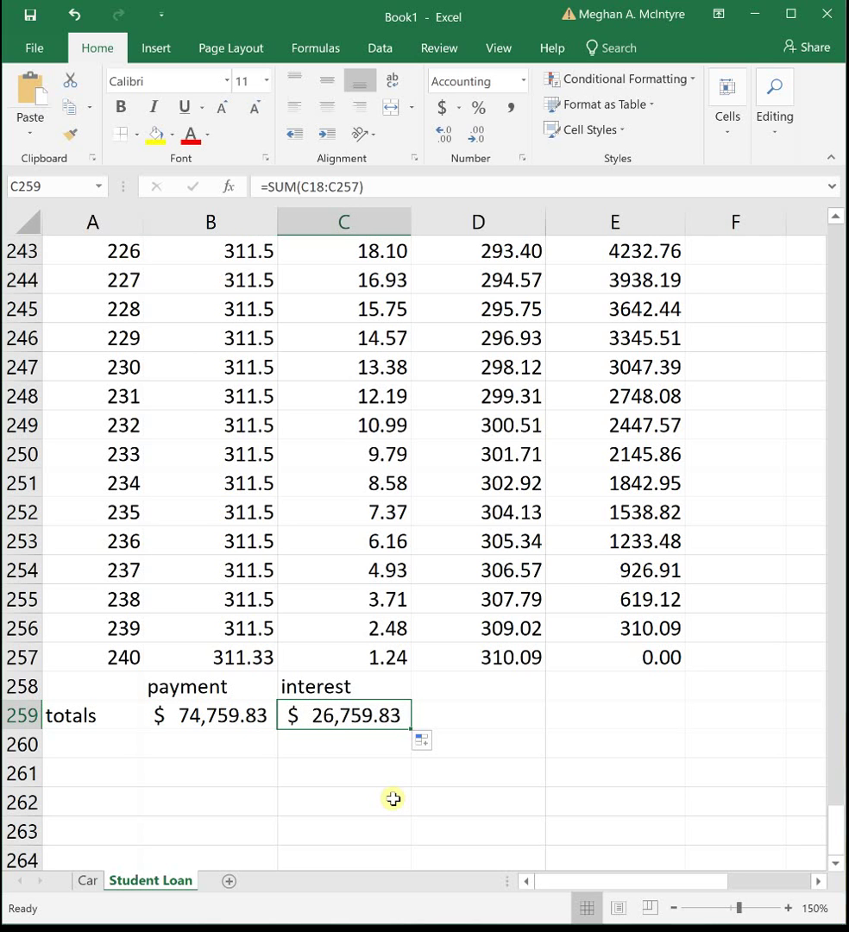
- Add the heading "balance" in D258 and fill the total formula from C259 across to D259
double_click(458, 683)
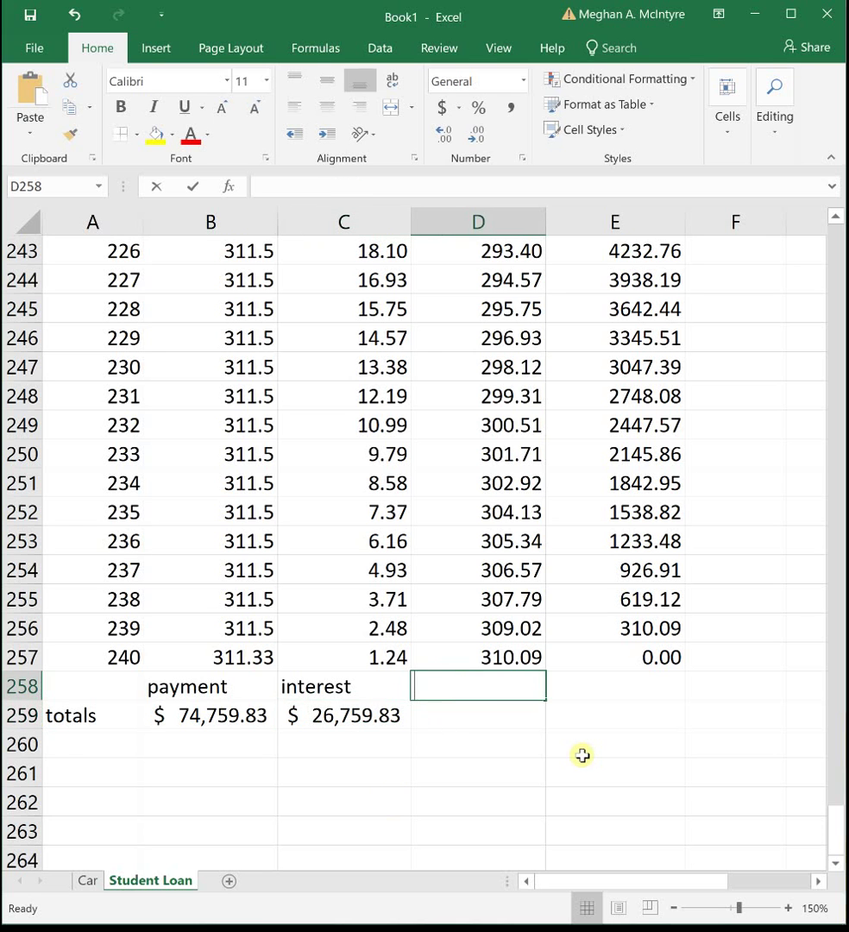
type("balance")
key("Return")
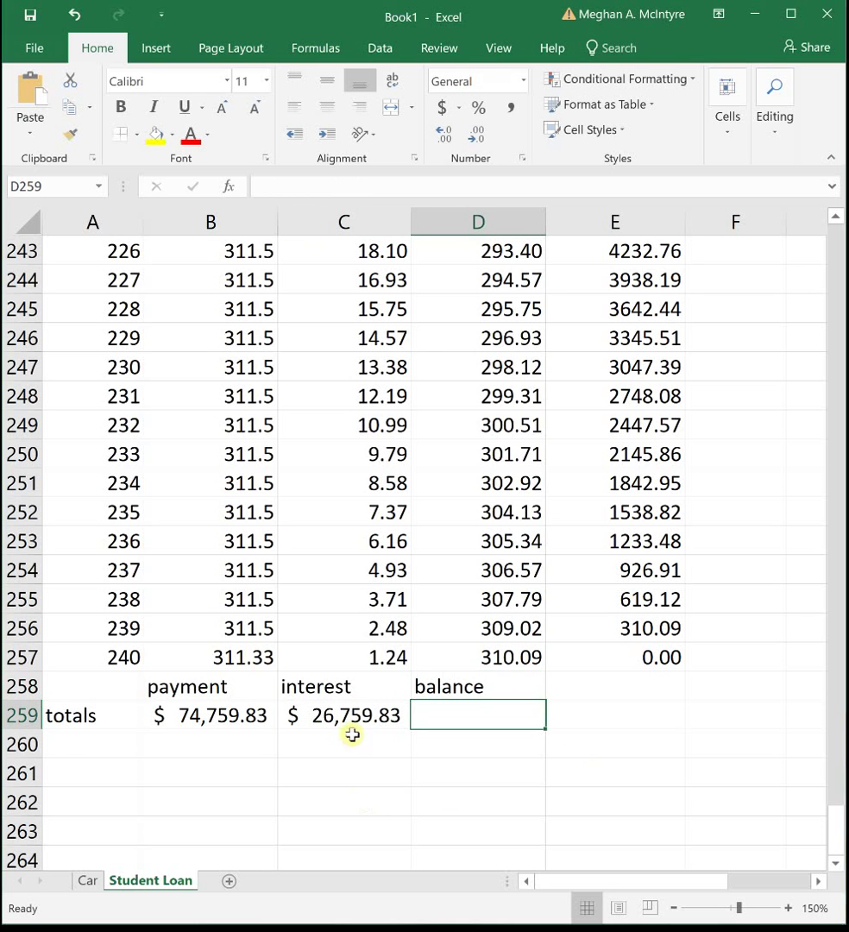
left_click(380, 715)
left_click_drag(409, 730, 510, 728)
key("Right")
key("Down")
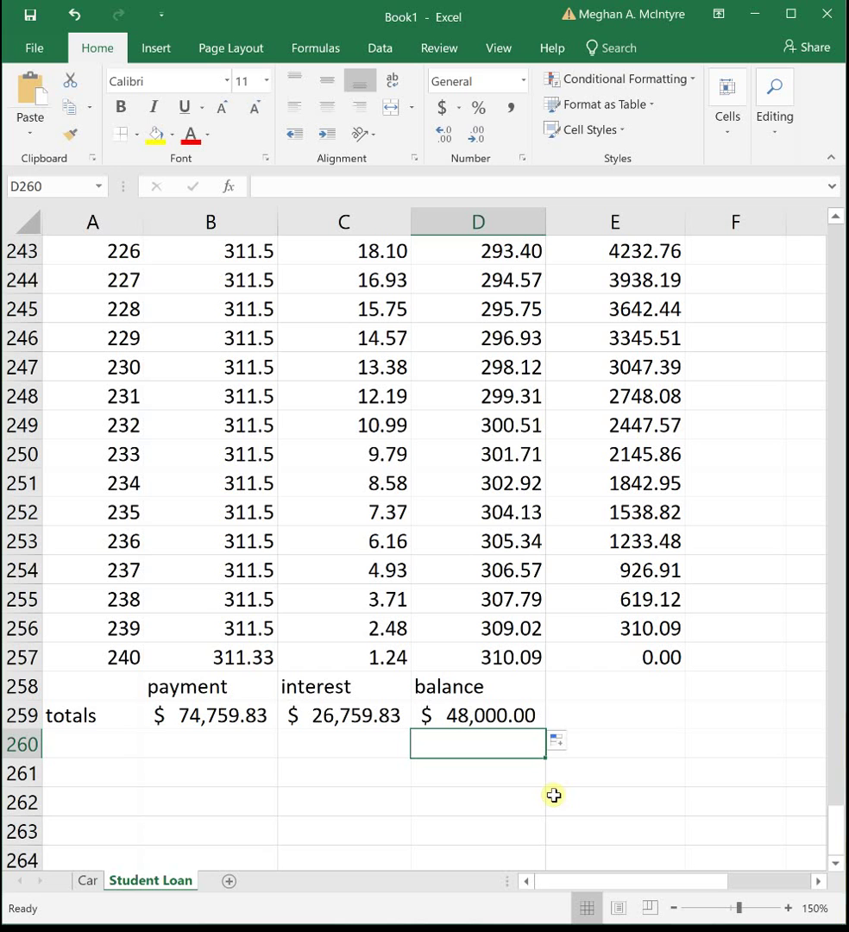
- Compare the total interest on the Car sheet with the total interest on the Student Loan sheet
left_click(90, 883)
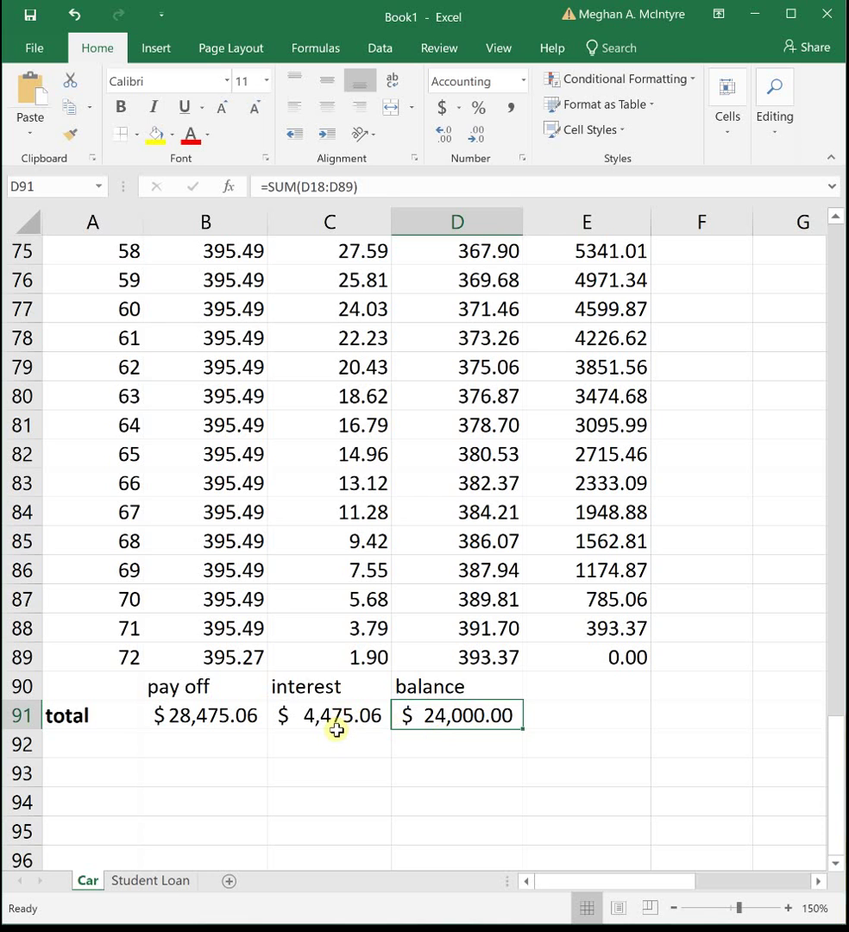
key("ctrl+c")
key("ctrl+v")
left_click(171, 888)
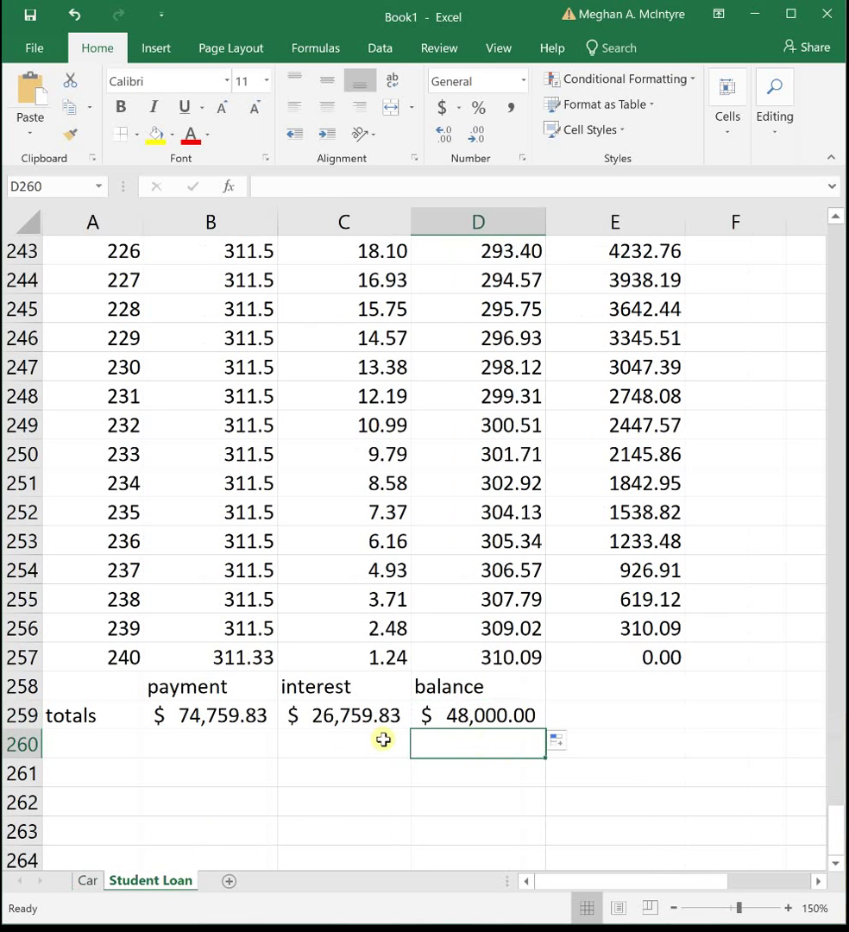